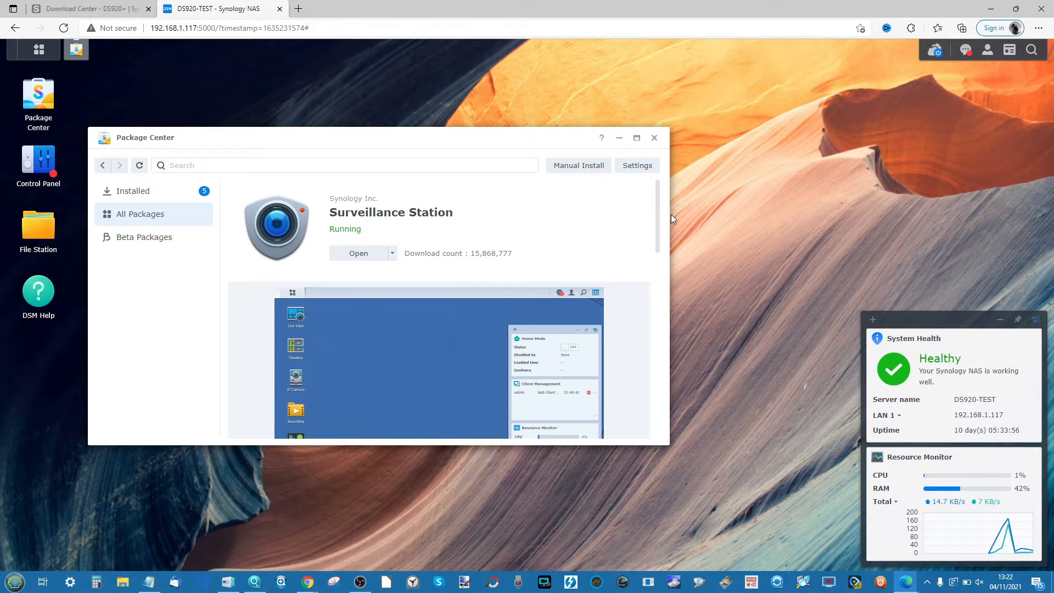
Step: Enlarge the Package Center window and browse the list of all packages around Surveillance Station
{"action": "left_click_drag", "start_coordinate": [667, 213], "coordinate": [779, 217]}
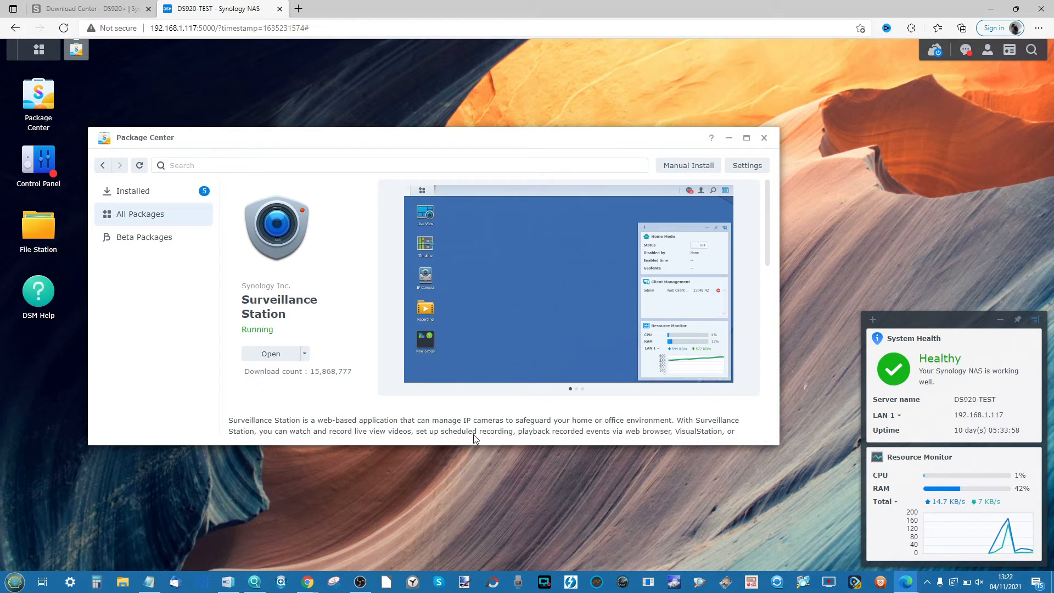
{"action": "left_click_drag", "start_coordinate": [439, 445], "coordinate": [452, 528]}
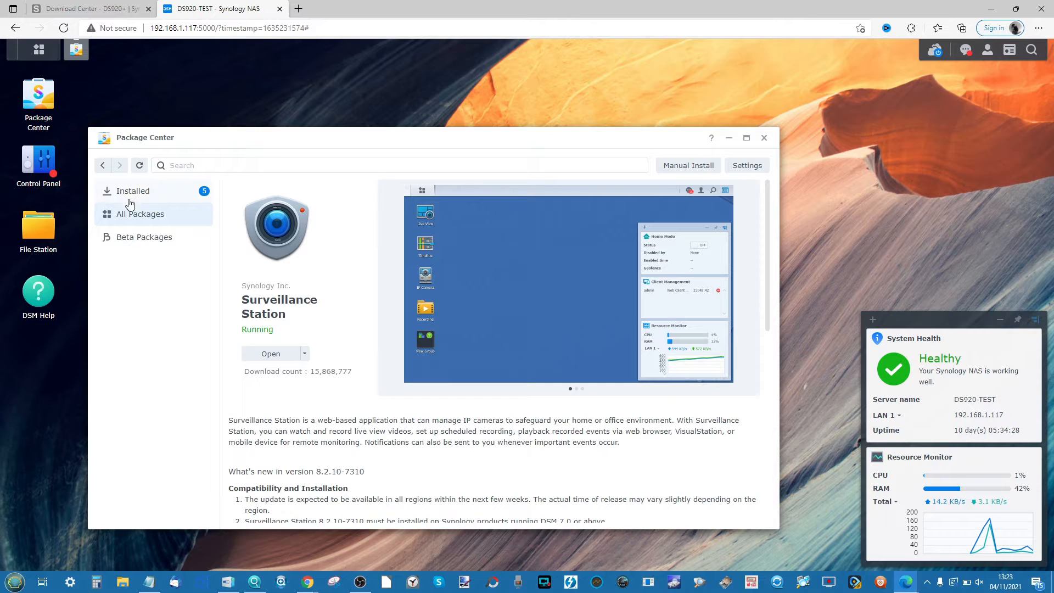
{"action": "left_click", "coordinate": [129, 219]}
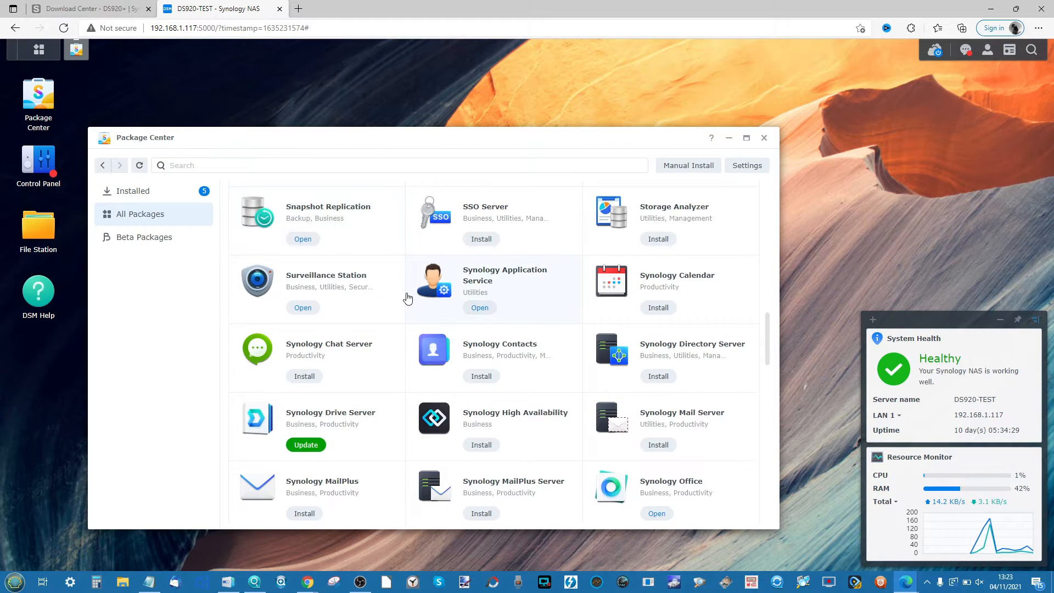
{"action": "scroll", "coordinate": [405, 299], "scroll_direction": "up", "scroll_amount": 3}
{"action": "scroll", "coordinate": [407, 298], "scroll_direction": "up", "scroll_amount": 1}
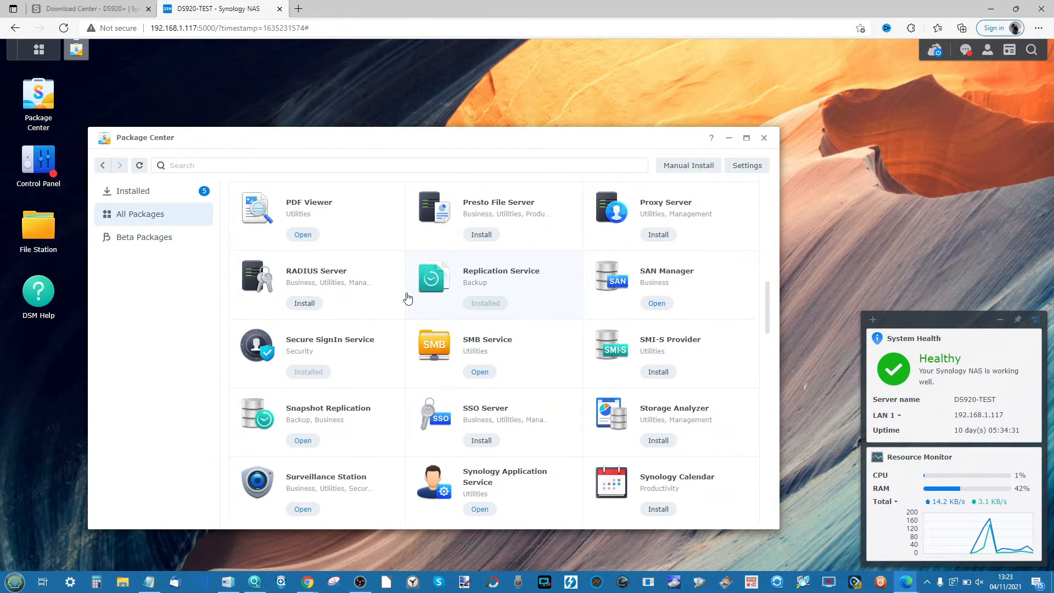
{"action": "scroll", "coordinate": [406, 298], "scroll_direction": "down", "scroll_amount": 6}
{"action": "scroll", "coordinate": [406, 298], "scroll_direction": "down", "scroll_amount": 1}
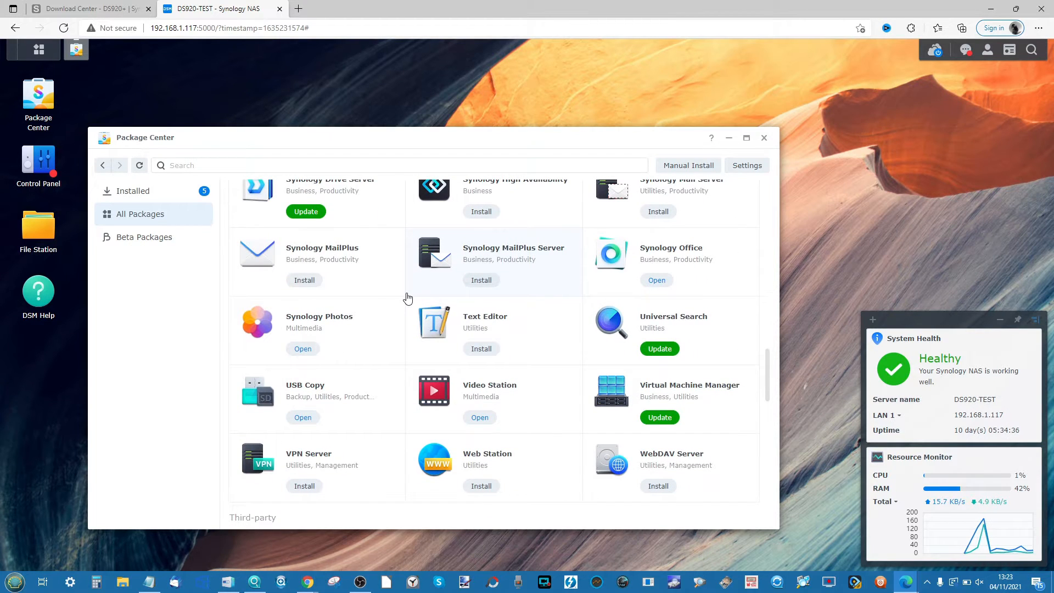
Step: Minimize Package Center and launch Surveillance Station from the list of installed DSM applications
{"action": "left_click", "coordinate": [728, 138]}
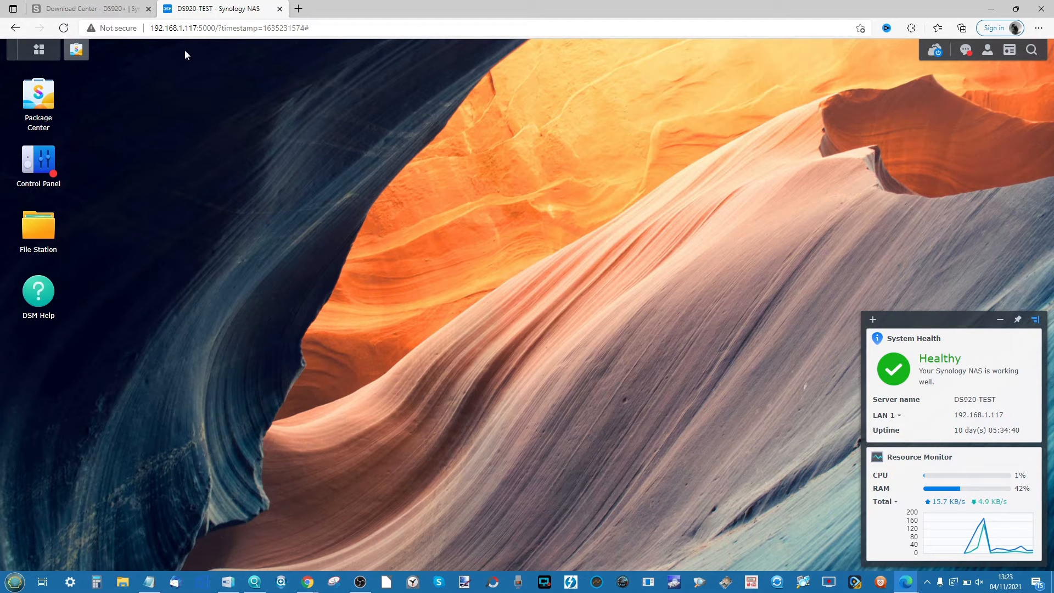
{"action": "left_click", "coordinate": [39, 49]}
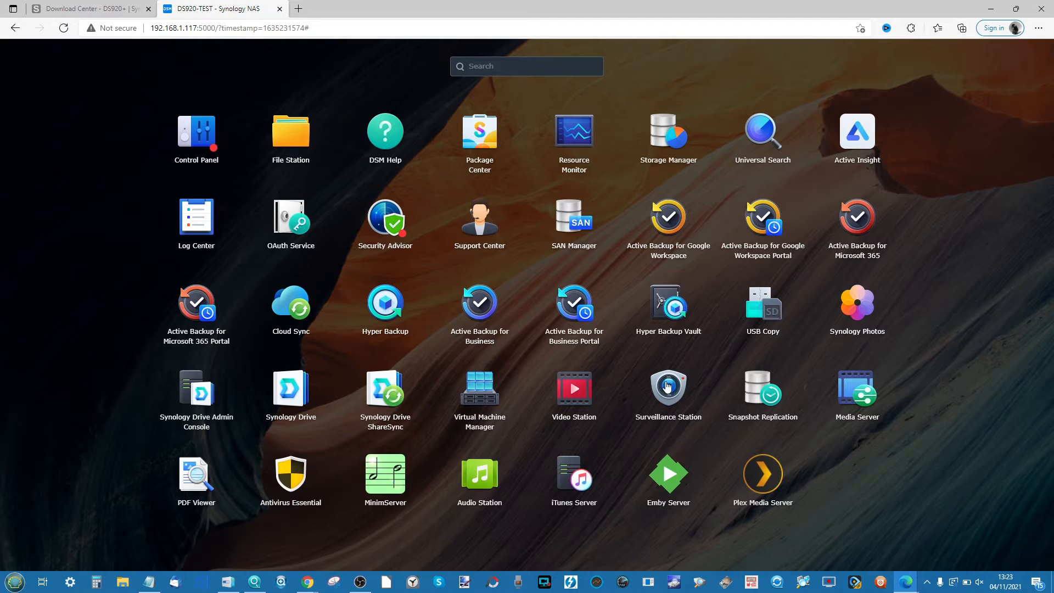
{"action": "scroll", "coordinate": [678, 429], "scroll_direction": "up", "scroll_amount": 5}
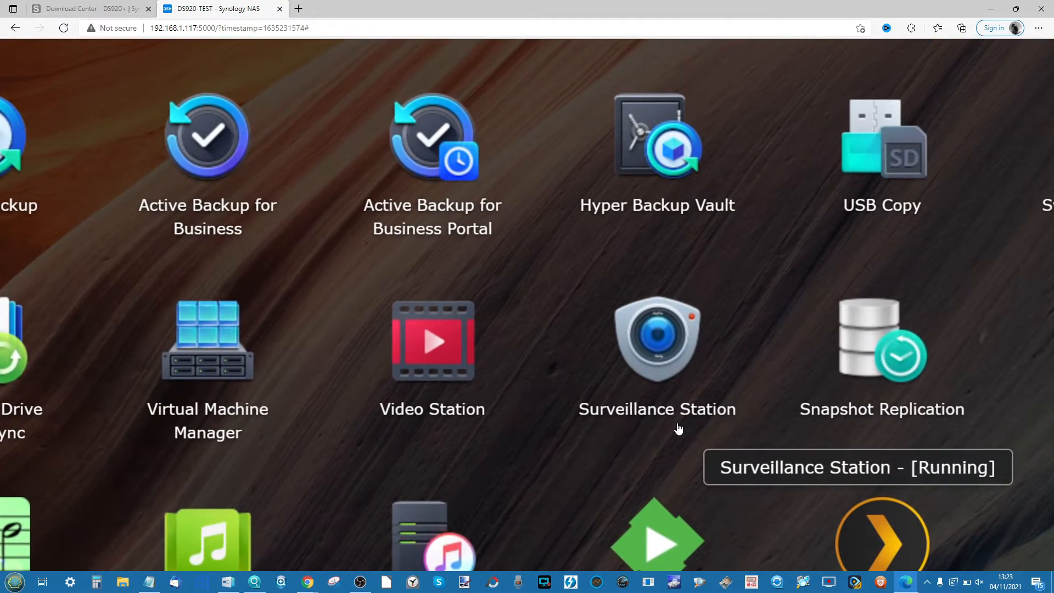
{"action": "scroll", "coordinate": [679, 429], "scroll_direction": "down", "scroll_amount": 5}
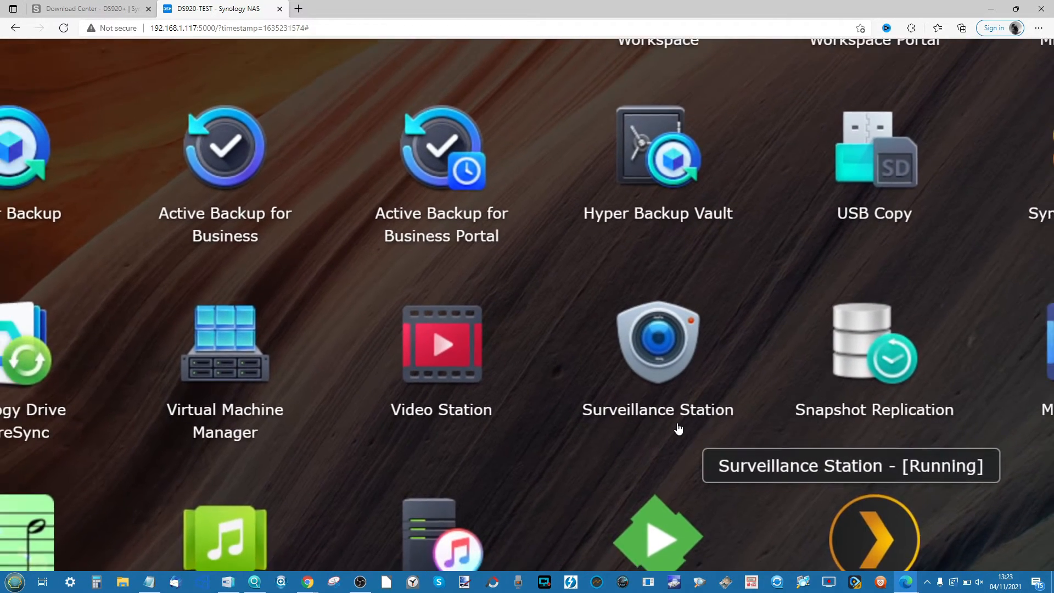
{"action": "left_click", "coordinate": [678, 391]}
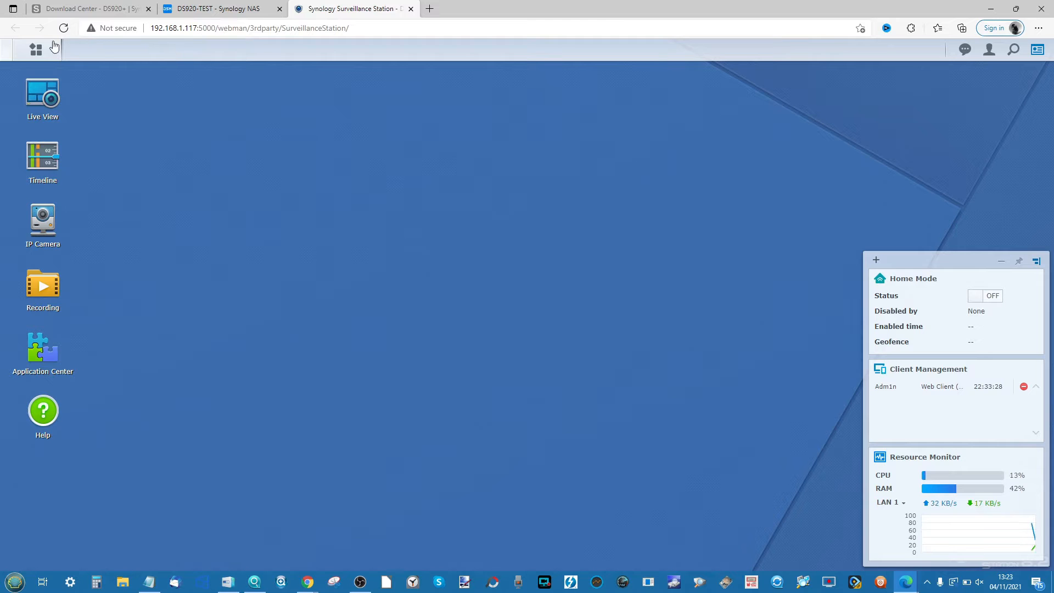
Step: View the connected clients in Surveillance Station's Client Management and close the window
{"action": "left_click", "coordinate": [42, 52]}
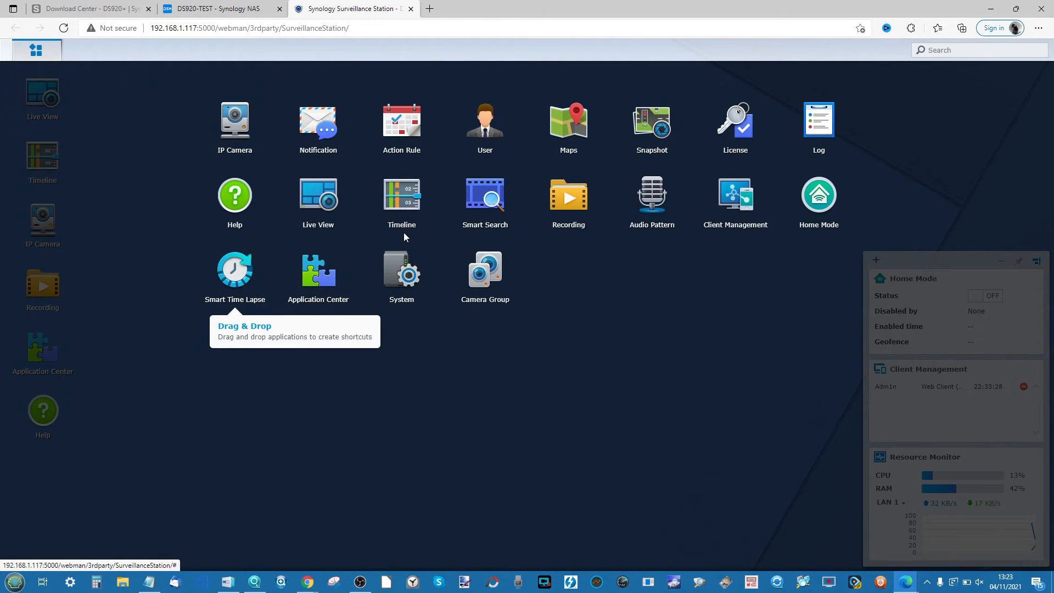
{"action": "left_click", "coordinate": [731, 203]}
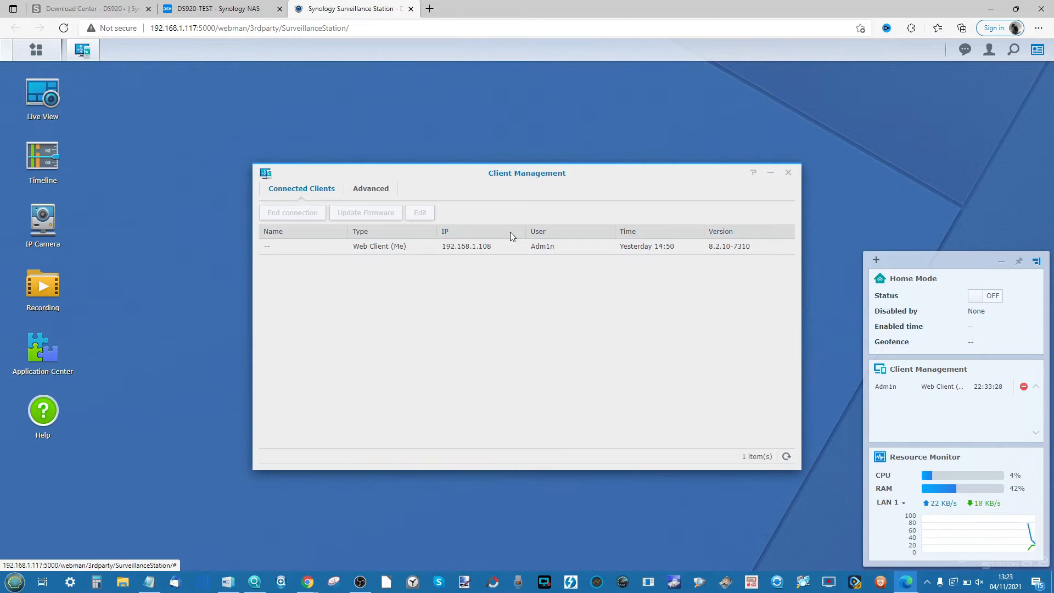
{"action": "left_click", "coordinate": [787, 173]}
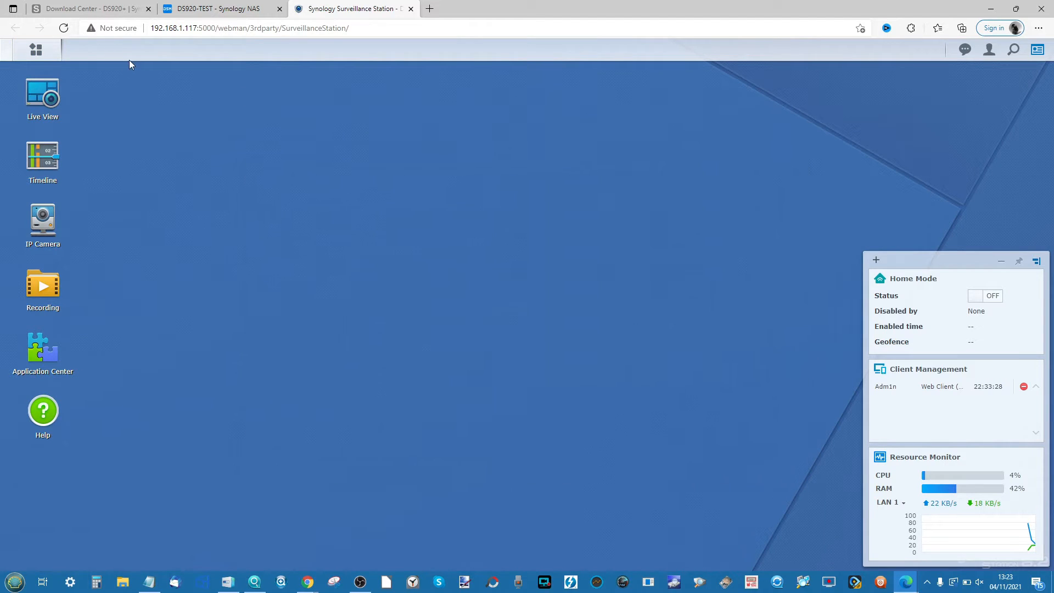
Step: Look through the Client category and all applications in Surveillance Station's Application Center, and minimize it
{"action": "left_click", "coordinate": [31, 55]}
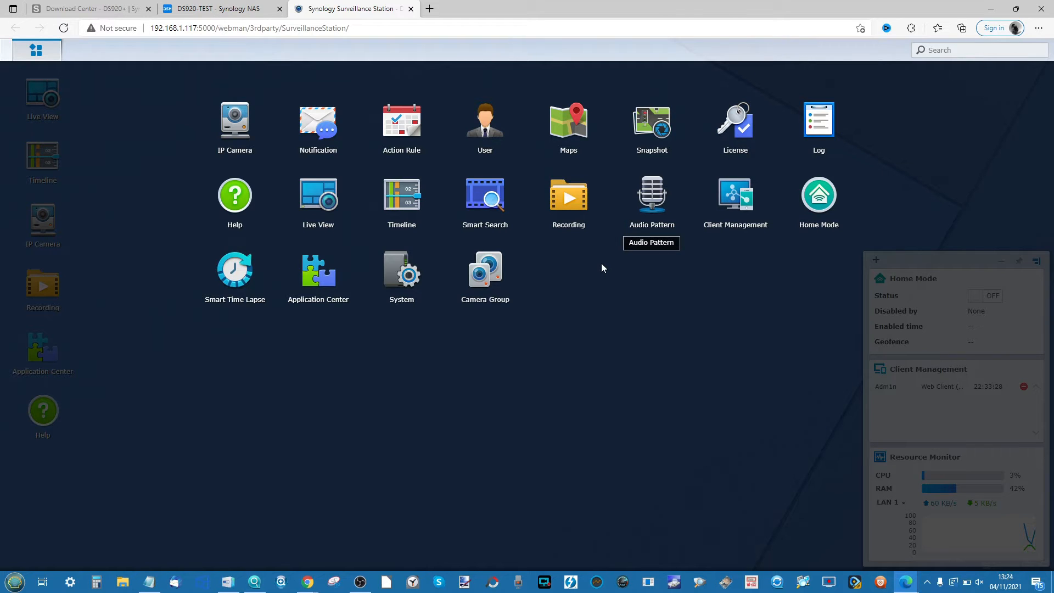
{"action": "left_click", "coordinate": [319, 263]}
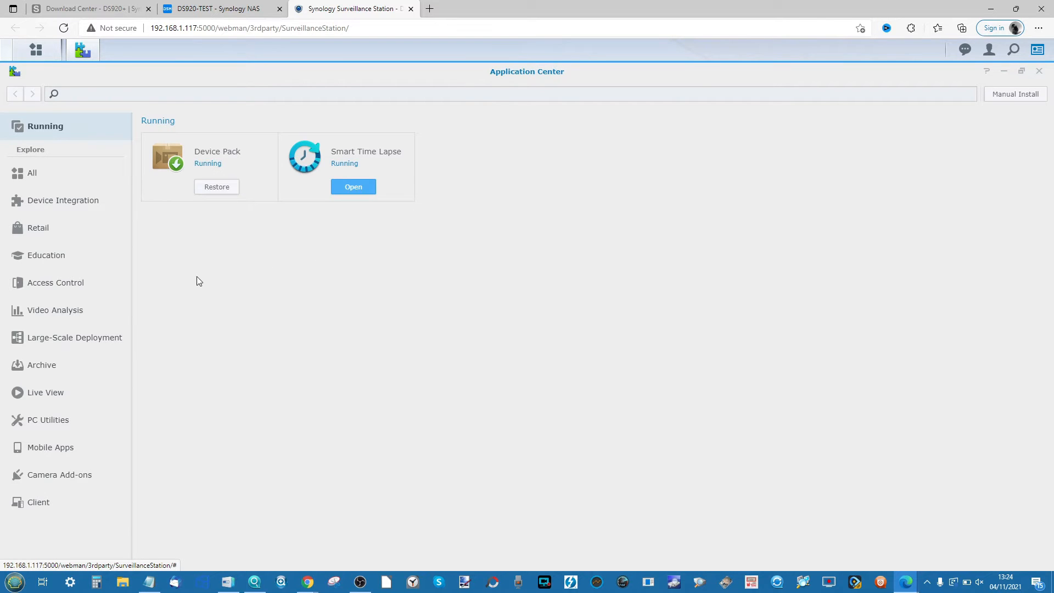
{"action": "left_click", "coordinate": [50, 490]}
{"action": "left_click", "coordinate": [38, 502]}
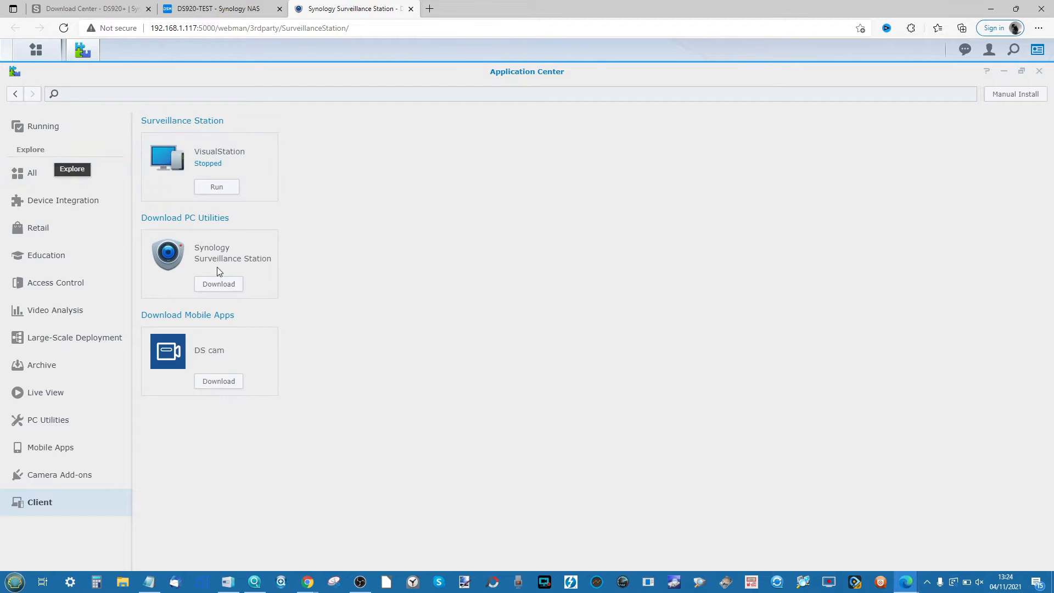
{"action": "left_click", "coordinate": [72, 182]}
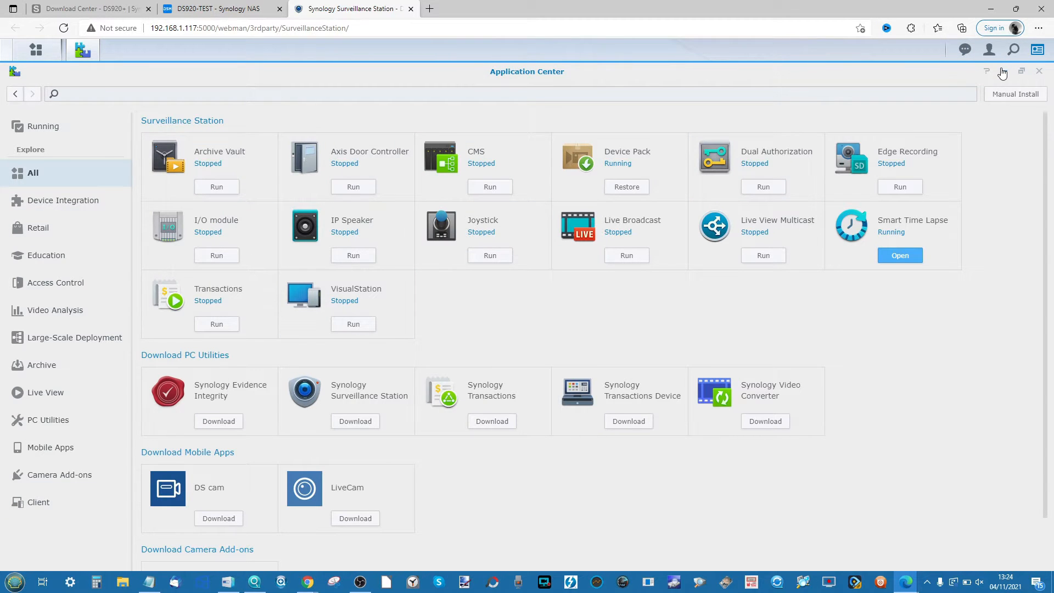
{"action": "left_click", "coordinate": [1002, 71]}
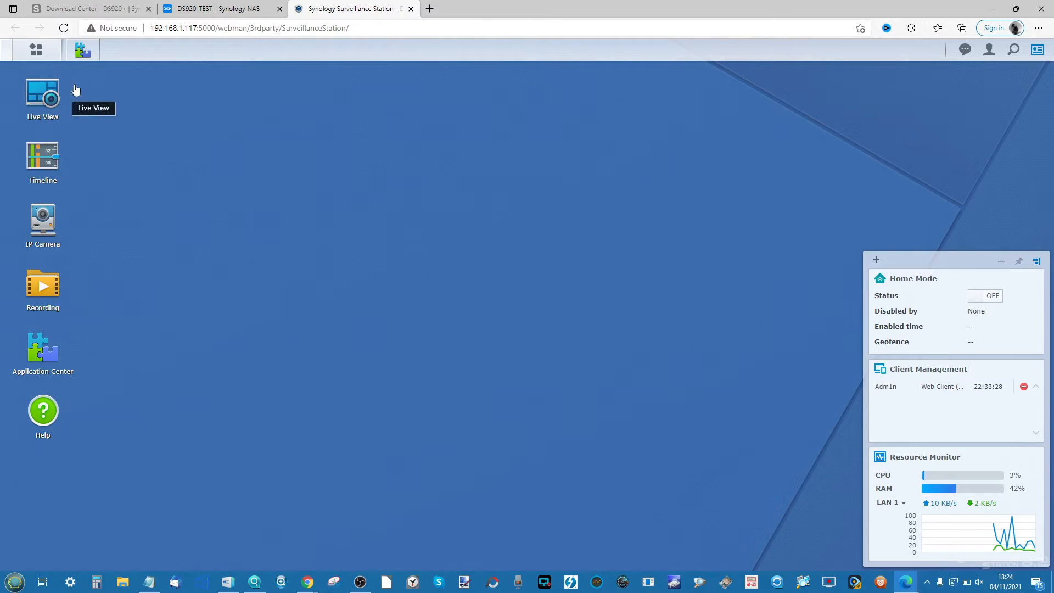
Step: Switch to the Synology Download Center page and return to the previously visited DS920+ product page
{"action": "left_click", "coordinate": [113, 10]}
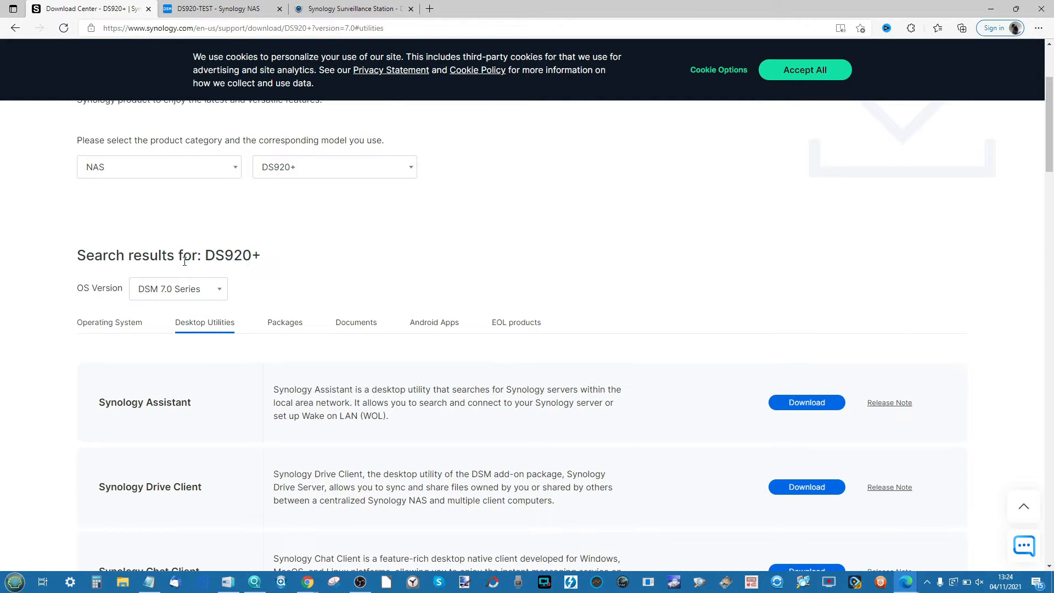
{"action": "scroll", "coordinate": [185, 264], "scroll_direction": "up", "scroll_amount": 3}
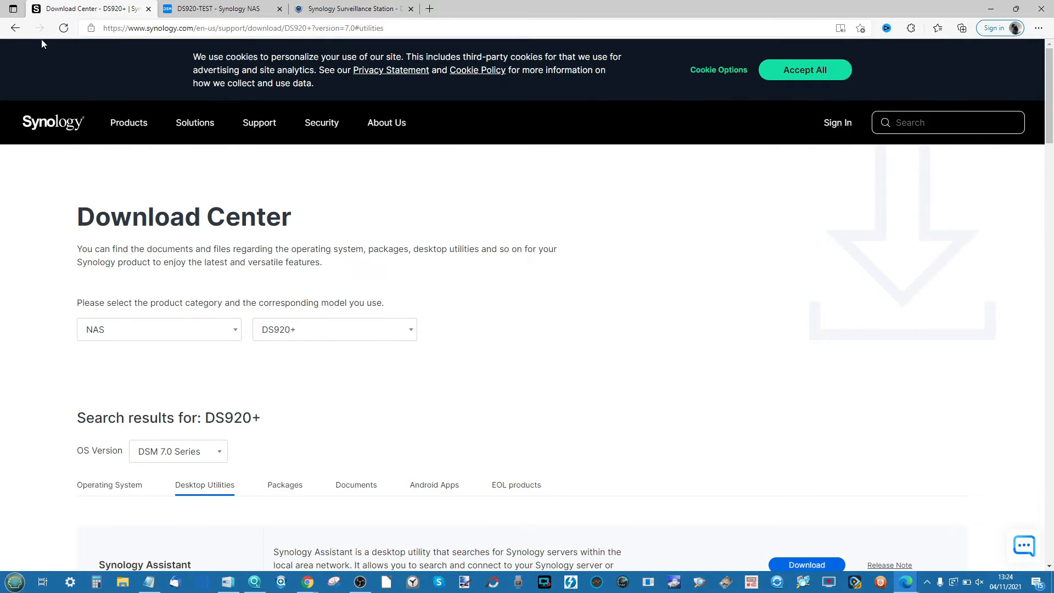
{"action": "right_click", "coordinate": [14, 28]}
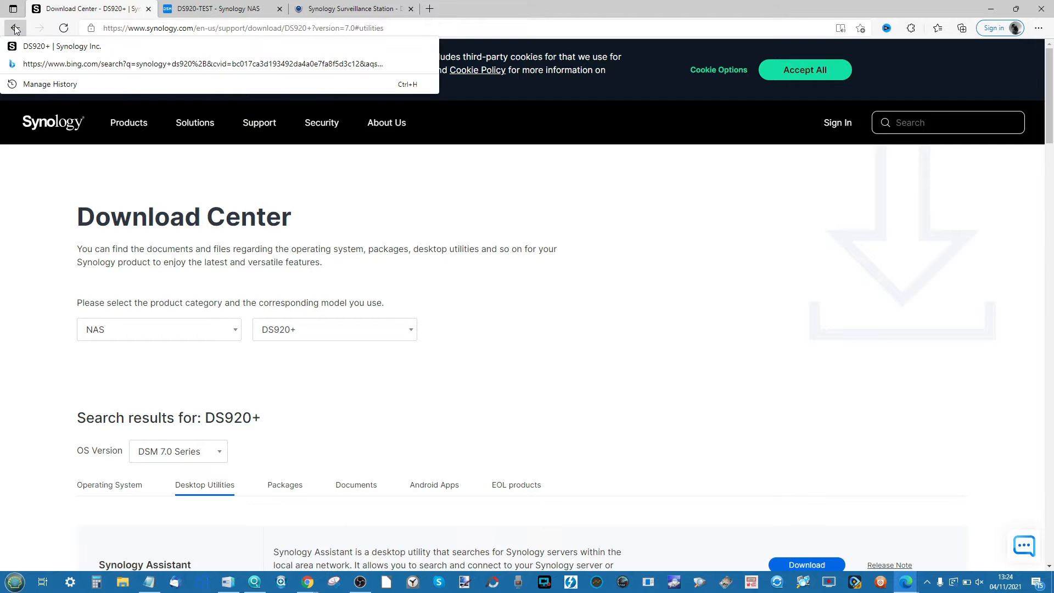
{"action": "left_click", "coordinate": [36, 45]}
Step: List the DS desktop NAS models on the Synology website and open the DS920+ product page
{"action": "mouse_move", "coordinate": [128, 123]}
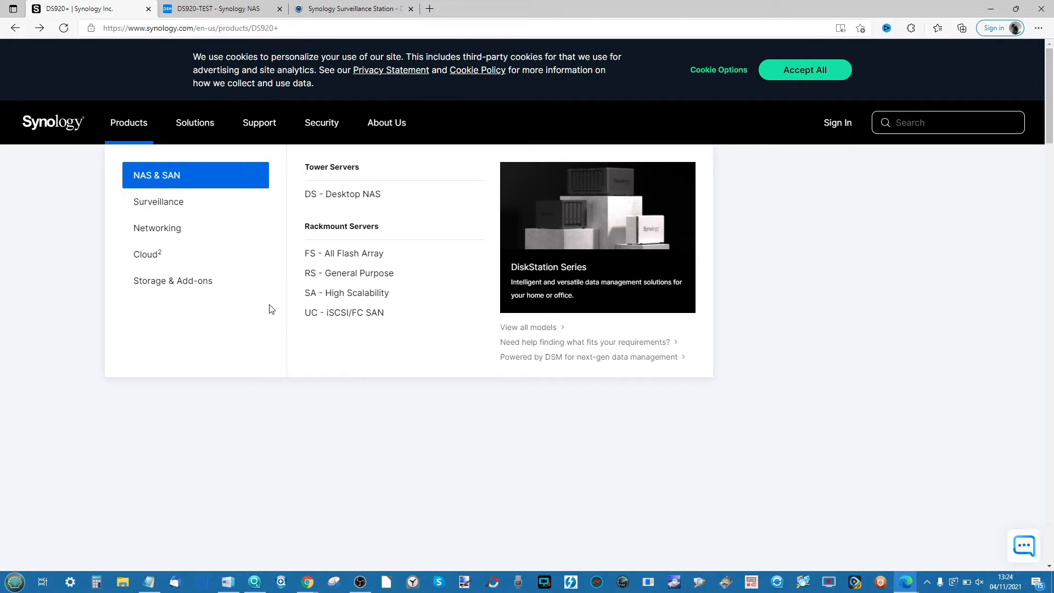
{"action": "left_click", "coordinate": [341, 204]}
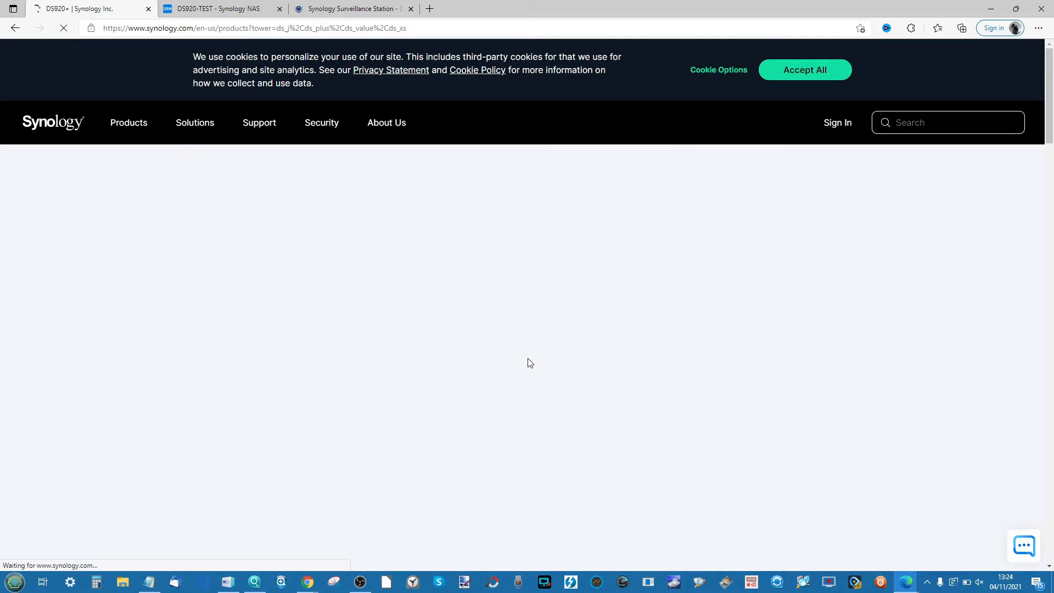
{"action": "scroll", "coordinate": [530, 363], "scroll_direction": "down", "scroll_amount": 7}
{"action": "scroll", "coordinate": [529, 363], "scroll_direction": "down", "scroll_amount": 15}
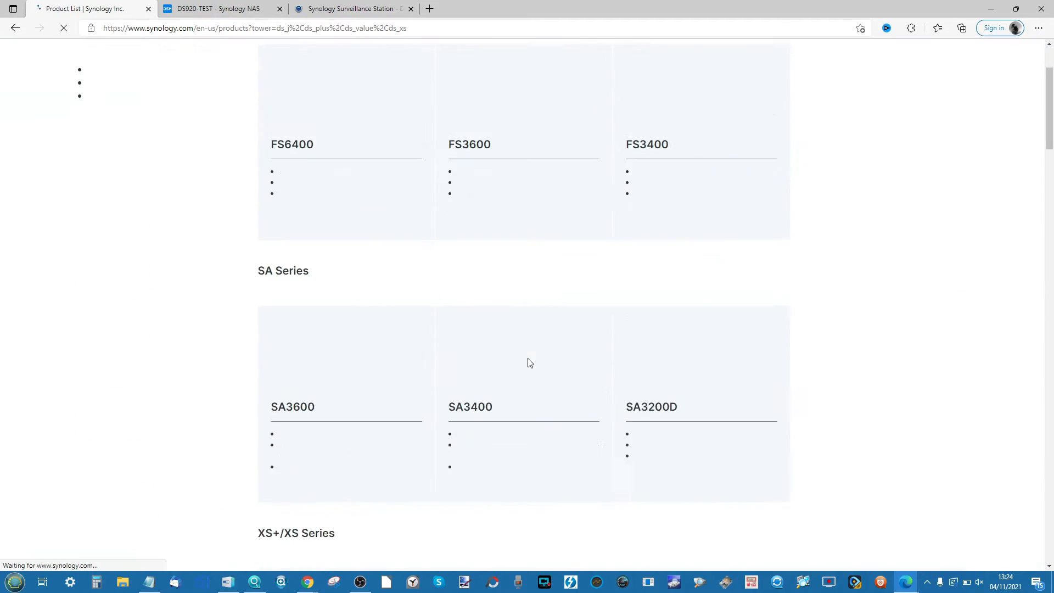
{"action": "scroll", "coordinate": [530, 362], "scroll_direction": "up", "scroll_amount": 20}
{"action": "scroll", "coordinate": [529, 363], "scroll_direction": "down", "scroll_amount": 20}
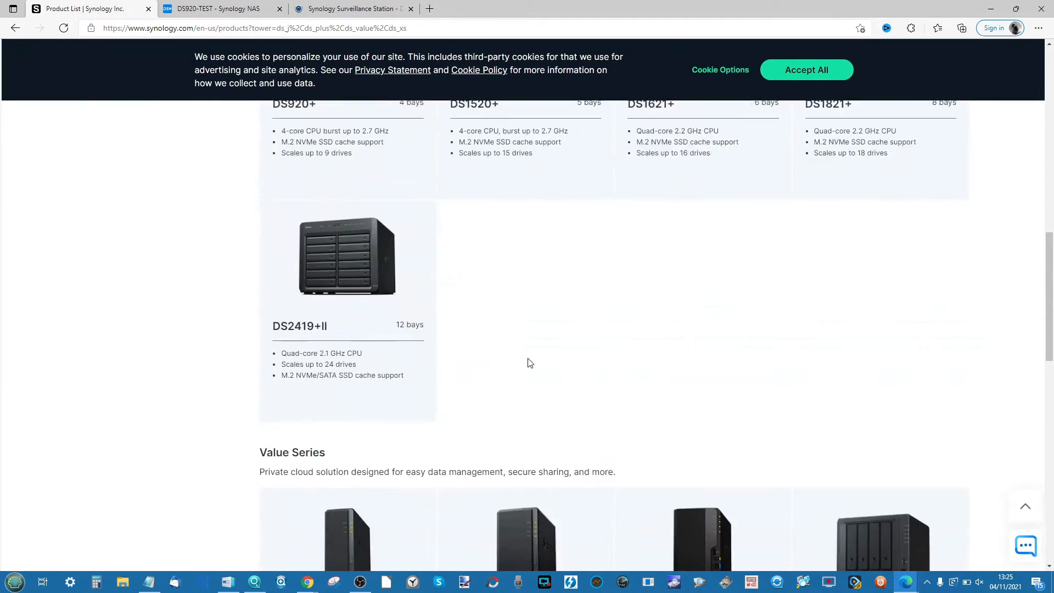
{"action": "scroll", "coordinate": [529, 363], "scroll_direction": "up", "scroll_amount": 12}
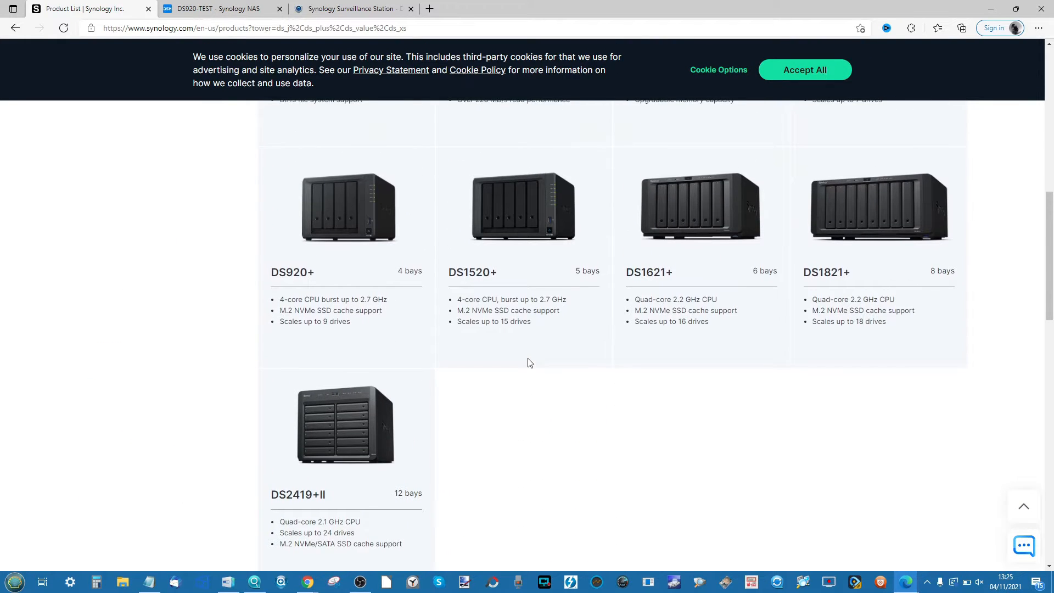
{"action": "left_click", "coordinate": [381, 198]}
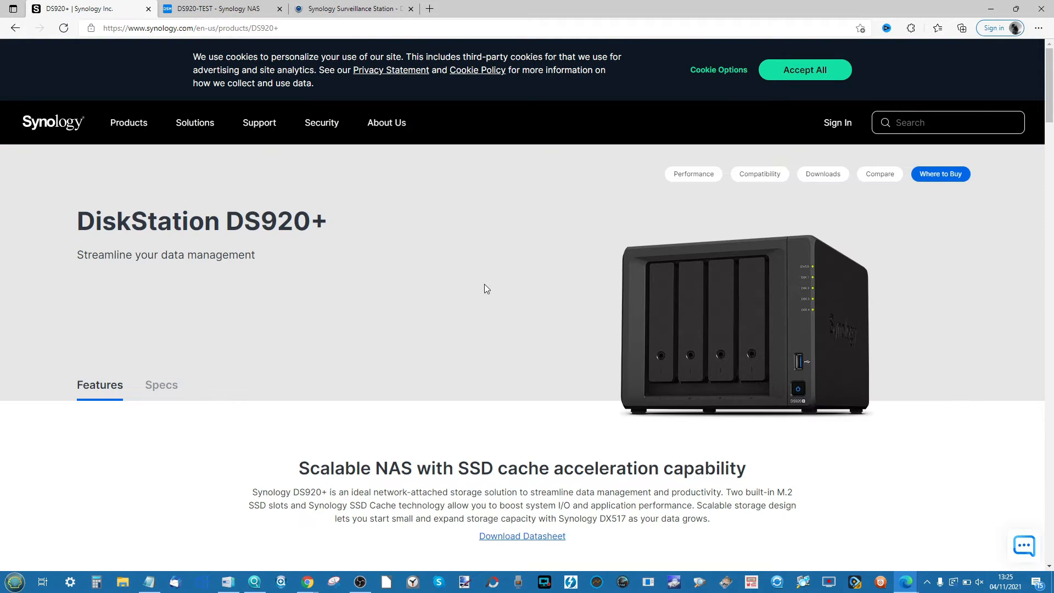
Step: Open the DS920+ compatibility list and look through the device categories offered for that model
{"action": "left_click", "coordinate": [761, 175]}
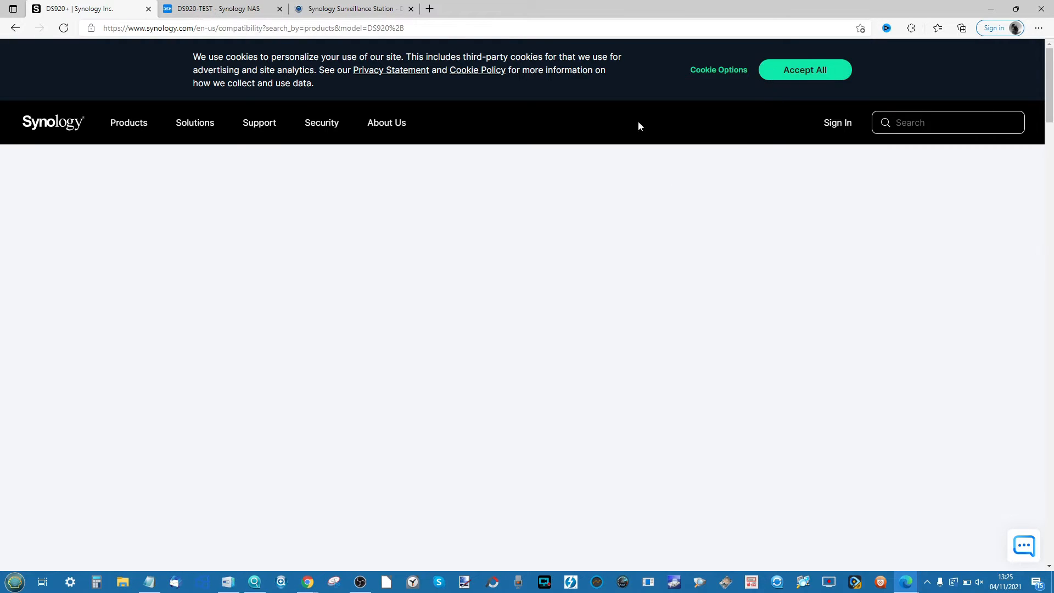
{"action": "scroll", "coordinate": [516, 169], "scroll_direction": "down", "scroll_amount": 3}
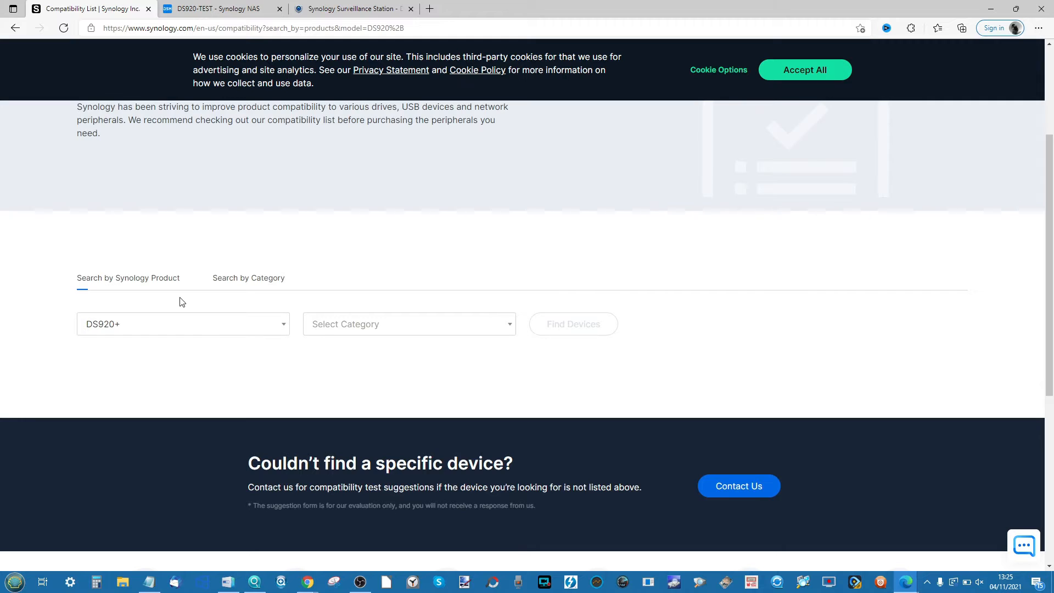
{"action": "left_click", "coordinate": [334, 327]}
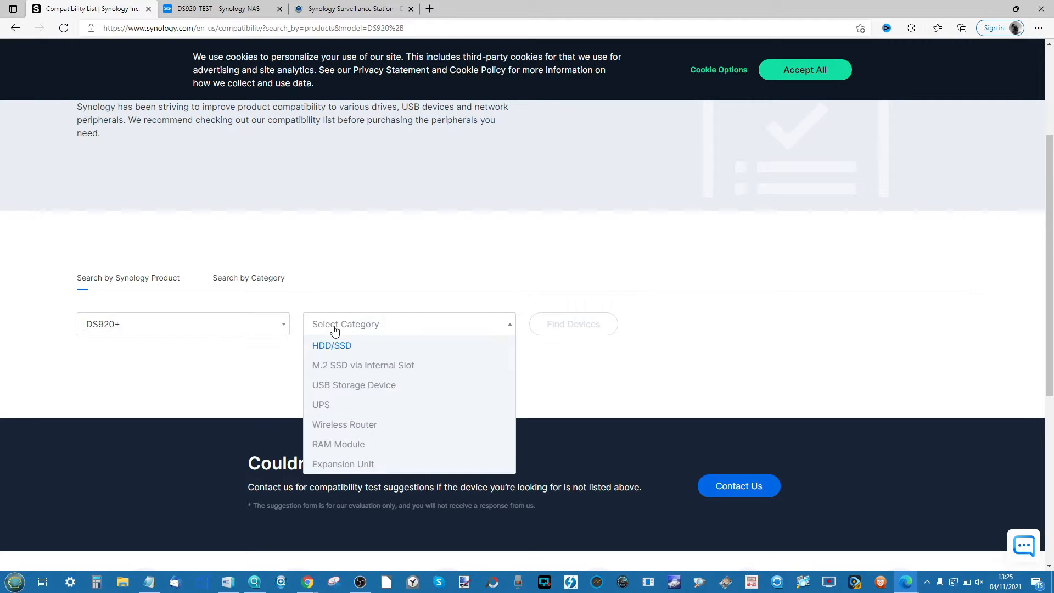
{"action": "key", "text": "Down"}
{"action": "key", "text": "Down"}
{"action": "key", "text": "Down"}
{"action": "key", "text": "Down"}
{"action": "key", "text": "Down"}
{"action": "key", "text": "Down"}
Step: Look through the device categories offered by the compatibility list's search by category
{"action": "left_click", "coordinate": [233, 280]}
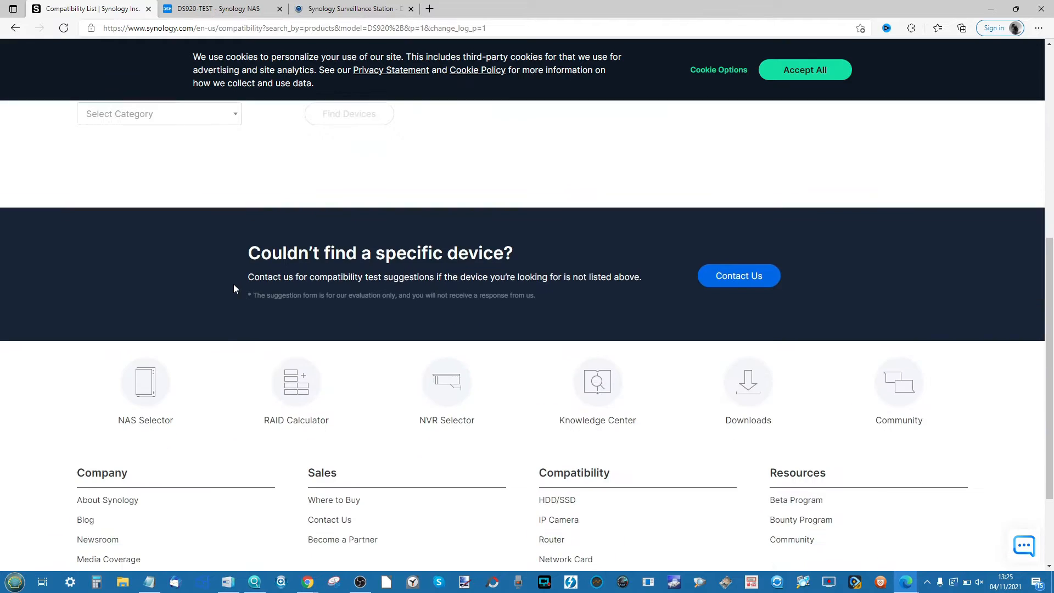
{"action": "scroll", "coordinate": [233, 284], "scroll_direction": "up", "scroll_amount": 3}
{"action": "left_click", "coordinate": [217, 265]}
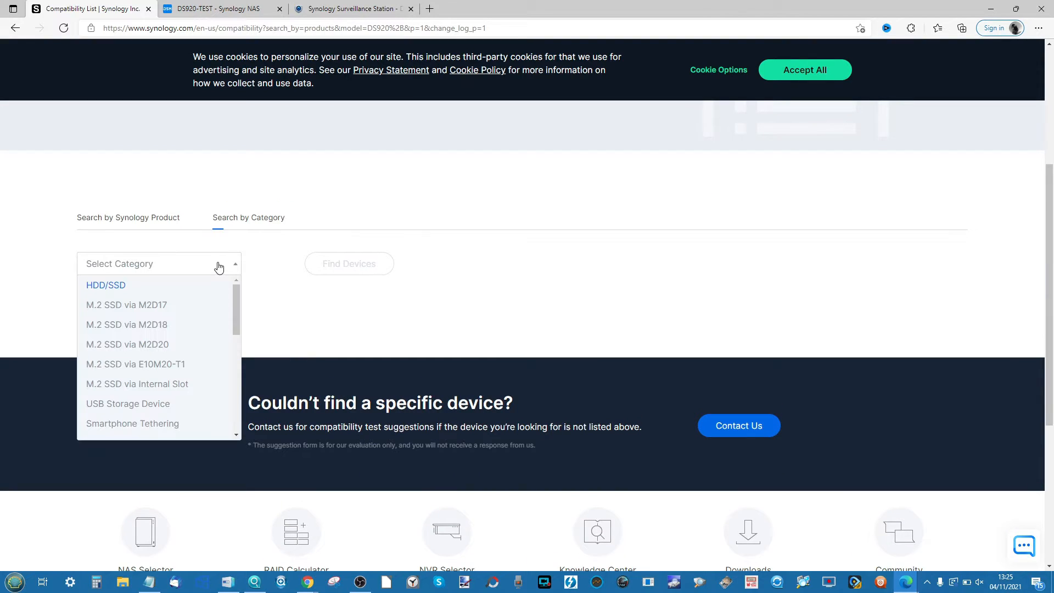
{"action": "scroll", "coordinate": [181, 344], "scroll_direction": "down", "scroll_amount": 3}
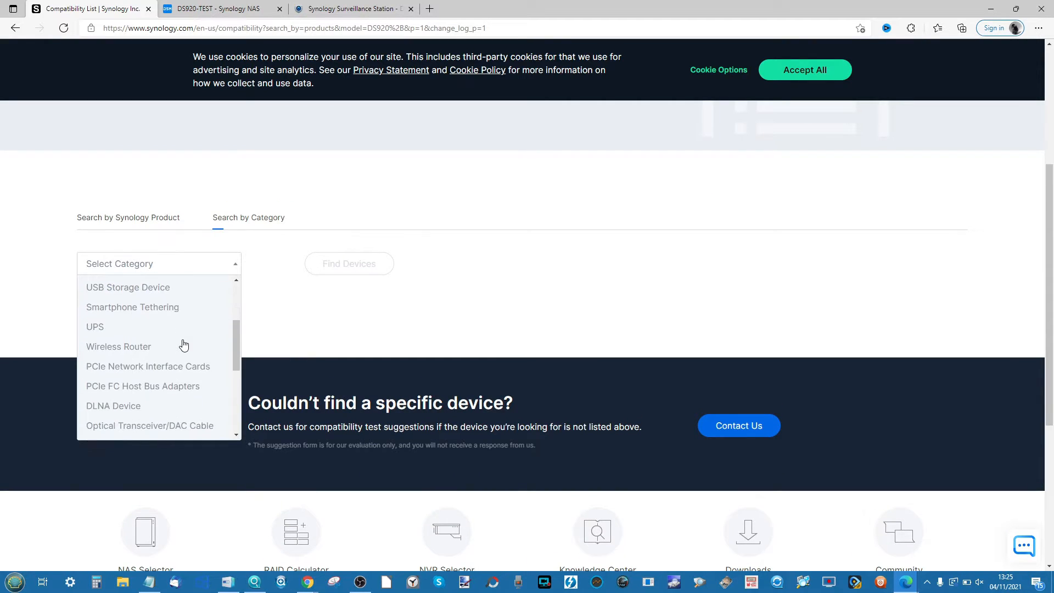
{"action": "scroll", "coordinate": [183, 345], "scroll_direction": "down", "scroll_amount": 3}
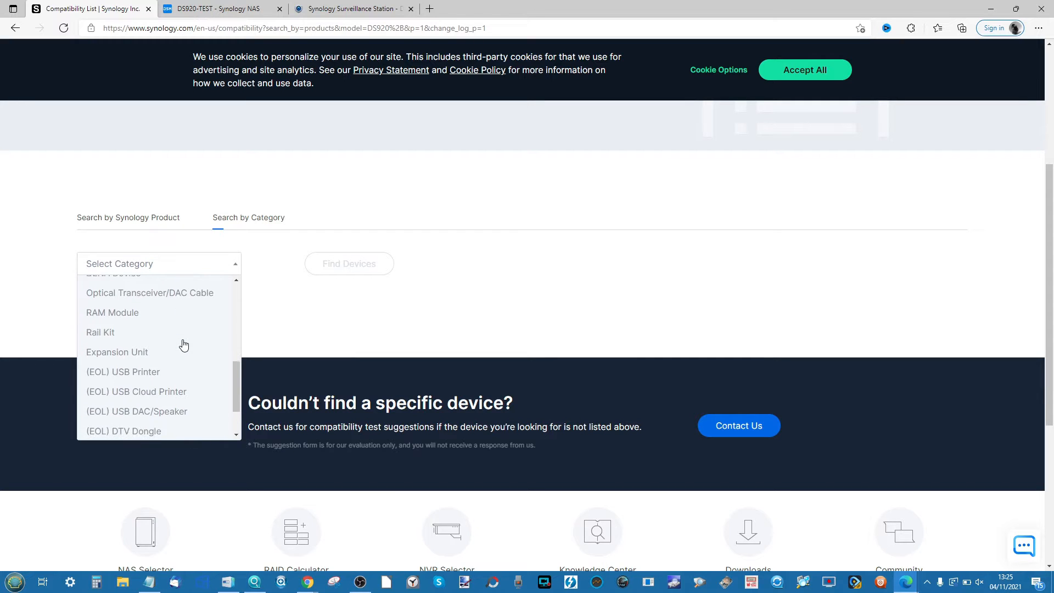
{"action": "scroll", "coordinate": [183, 344], "scroll_direction": "up", "scroll_amount": 3}
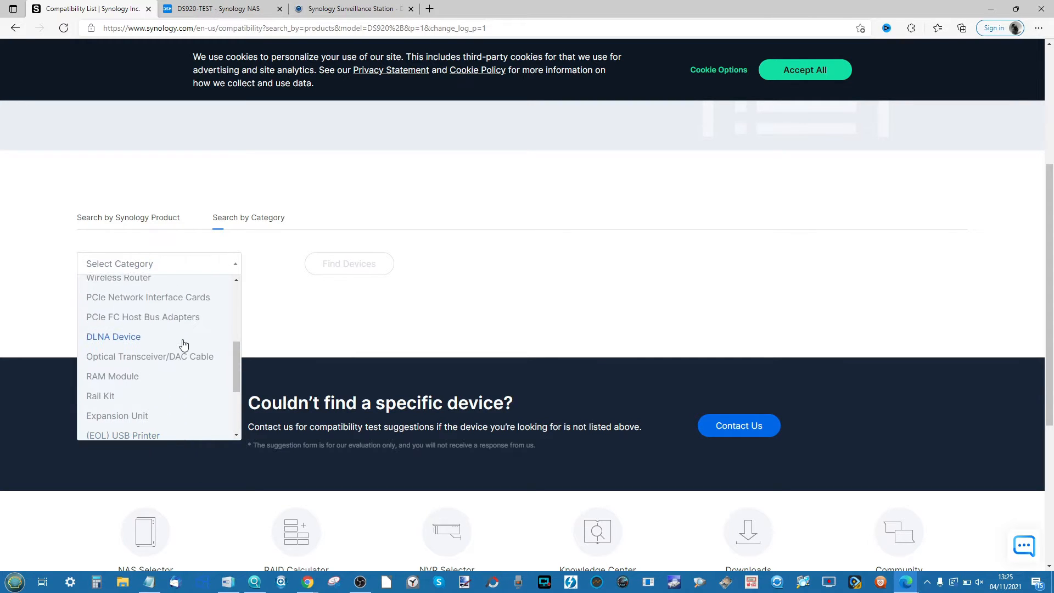
{"action": "scroll", "coordinate": [184, 345], "scroll_direction": "up", "scroll_amount": 3}
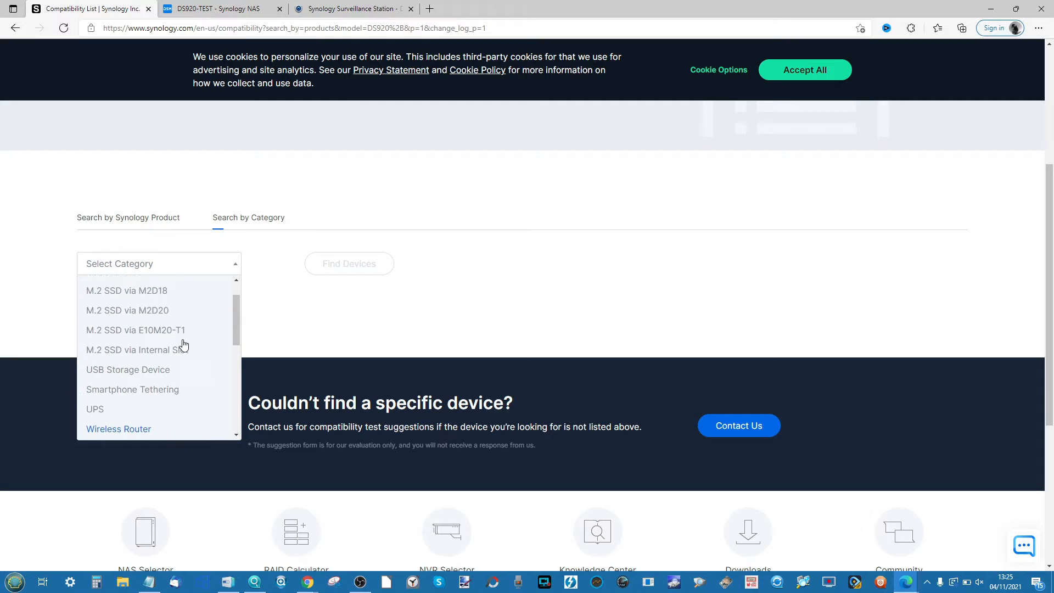
{"action": "left_click", "coordinate": [299, 312]}
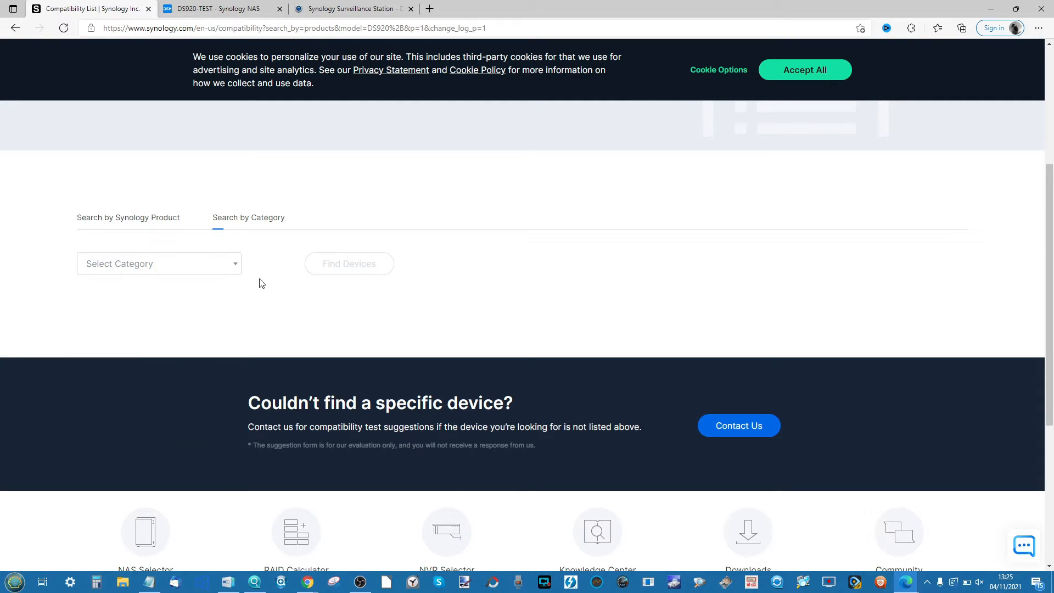
Step: Switch to Surveillance Station and start adding a camera in IP Camera using Quick Setup
{"action": "left_click", "coordinate": [396, 7]}
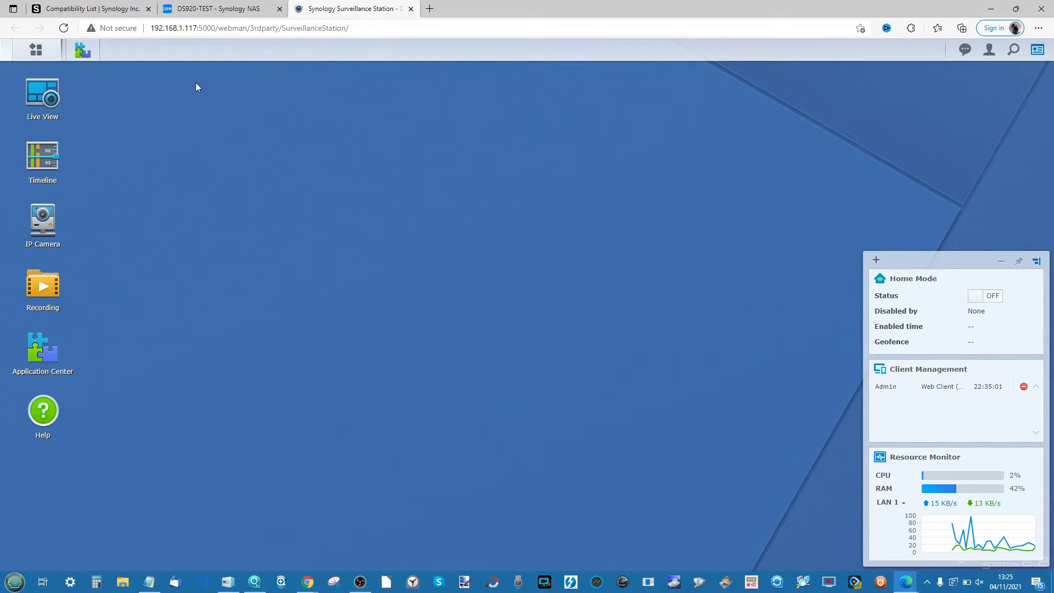
{"action": "left_click", "coordinate": [40, 227]}
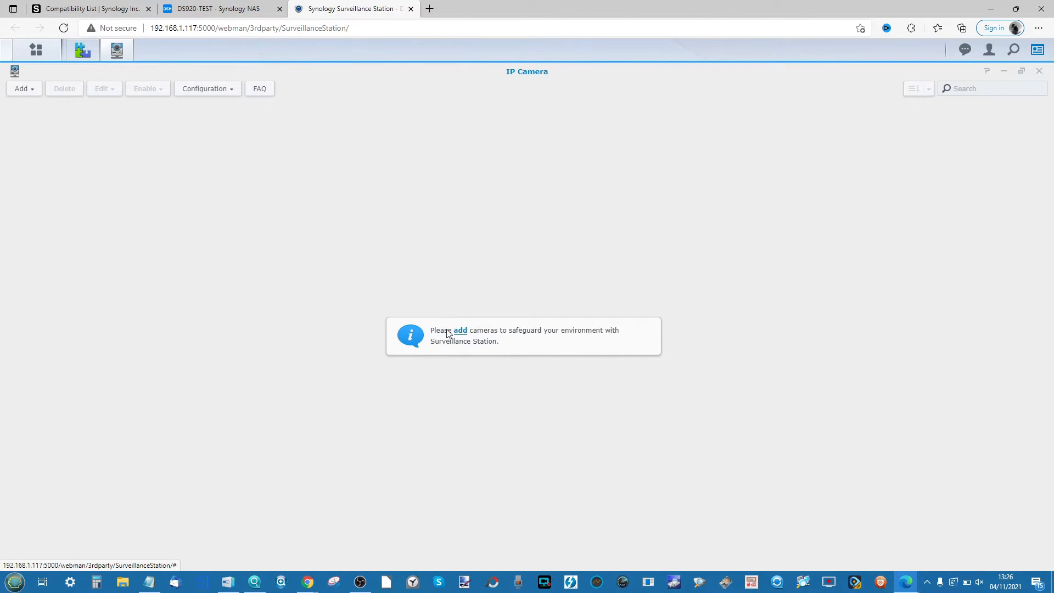
{"action": "left_click", "coordinate": [461, 331]}
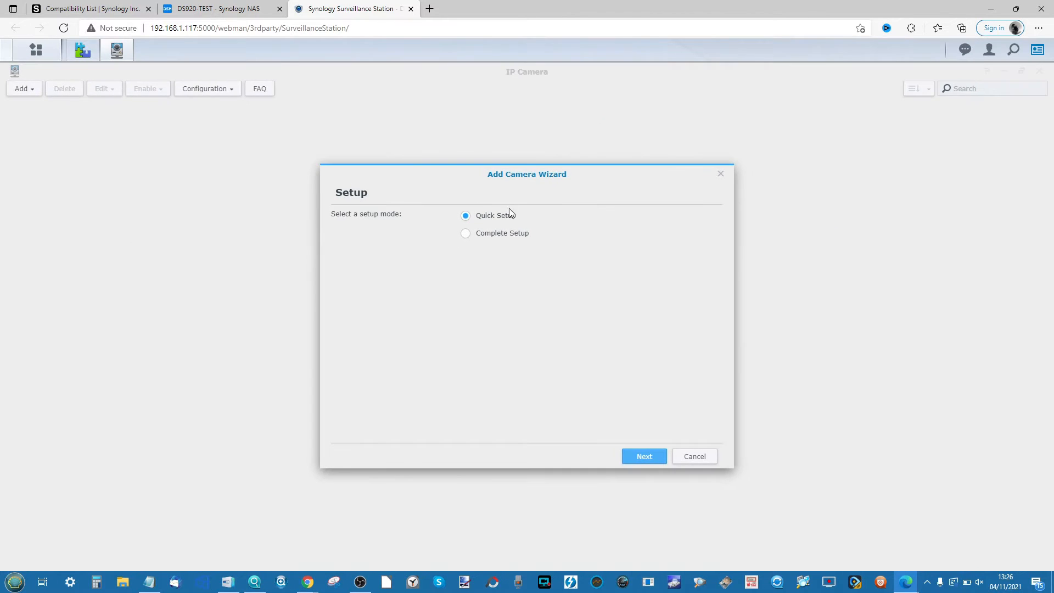
{"action": "left_click", "coordinate": [653, 458]}
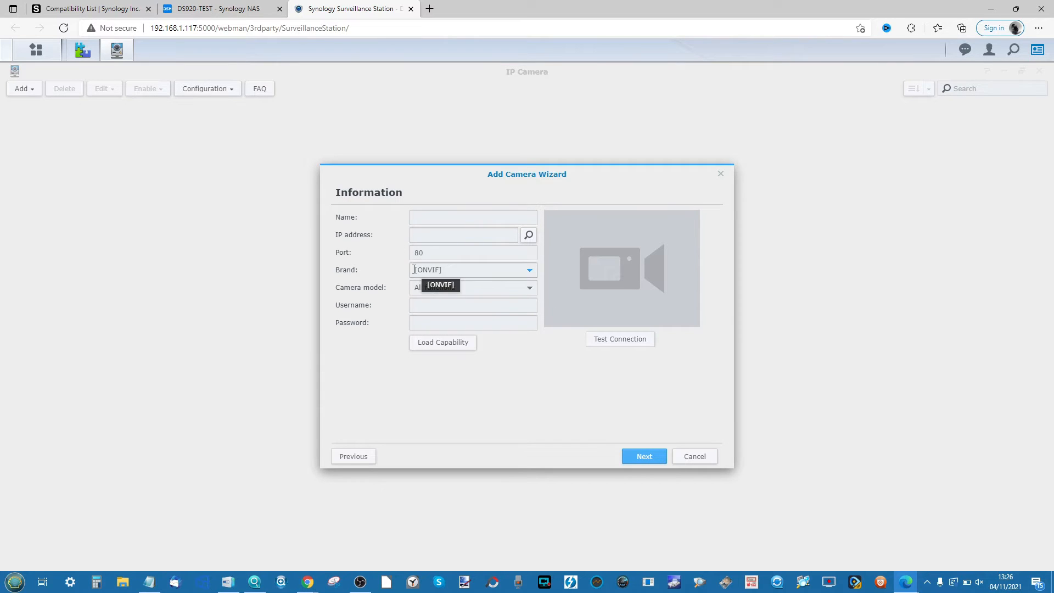
Step: Search the network for cameras and choose the general-interface ONVIF camera at 192.168.1.110
{"action": "left_click", "coordinate": [423, 231]}
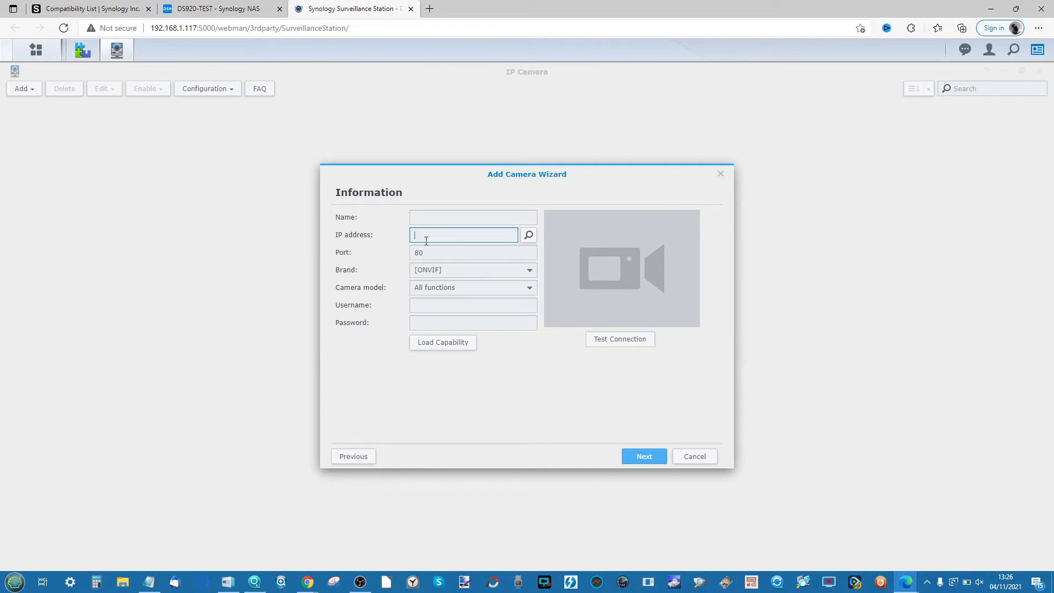
{"action": "left_click", "coordinate": [528, 235]}
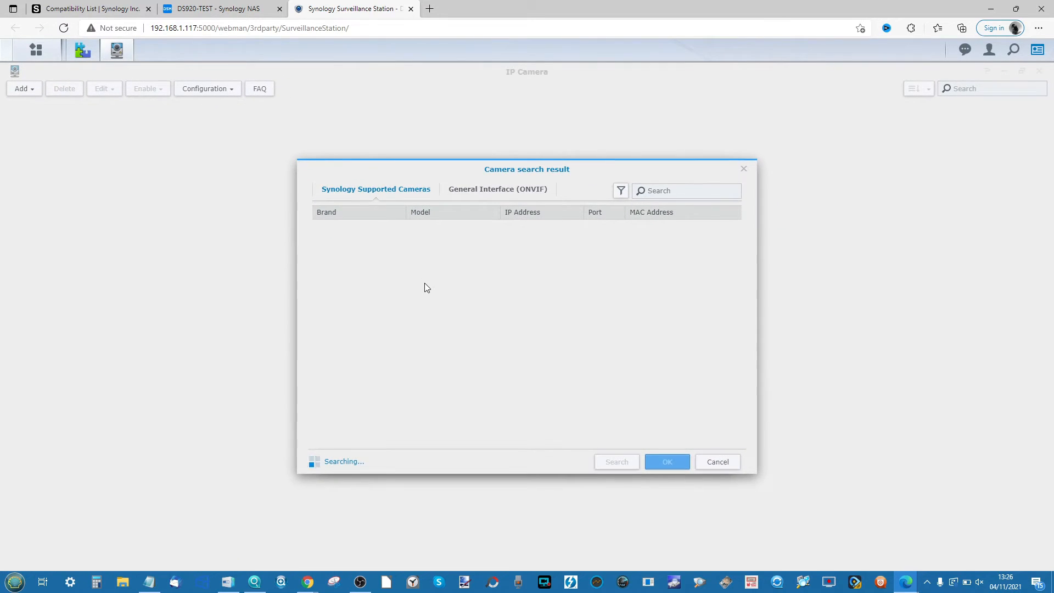
{"action": "left_click", "coordinate": [528, 192]}
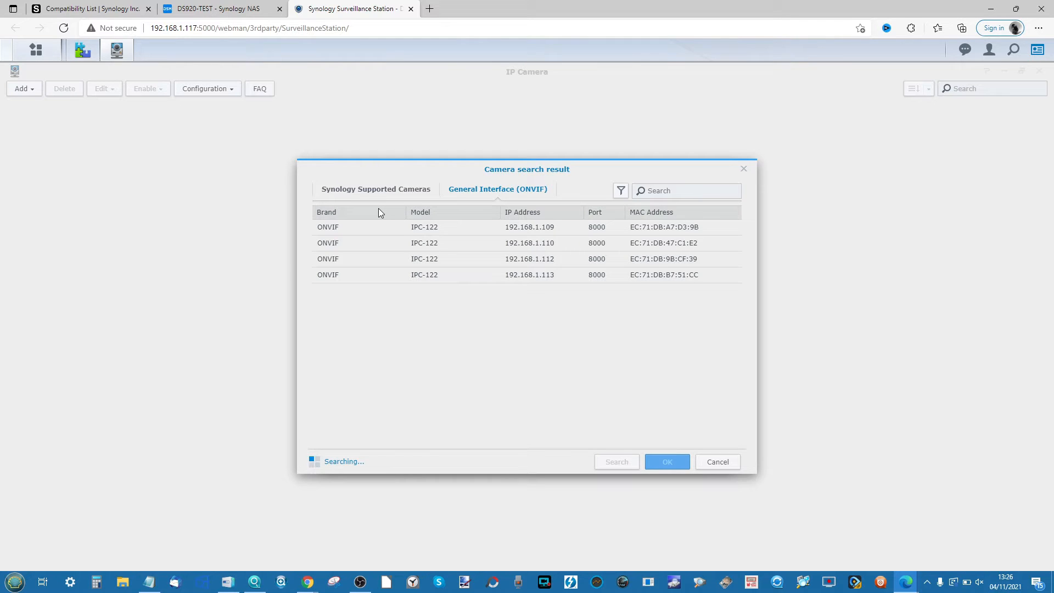
{"action": "left_click", "coordinate": [432, 244]}
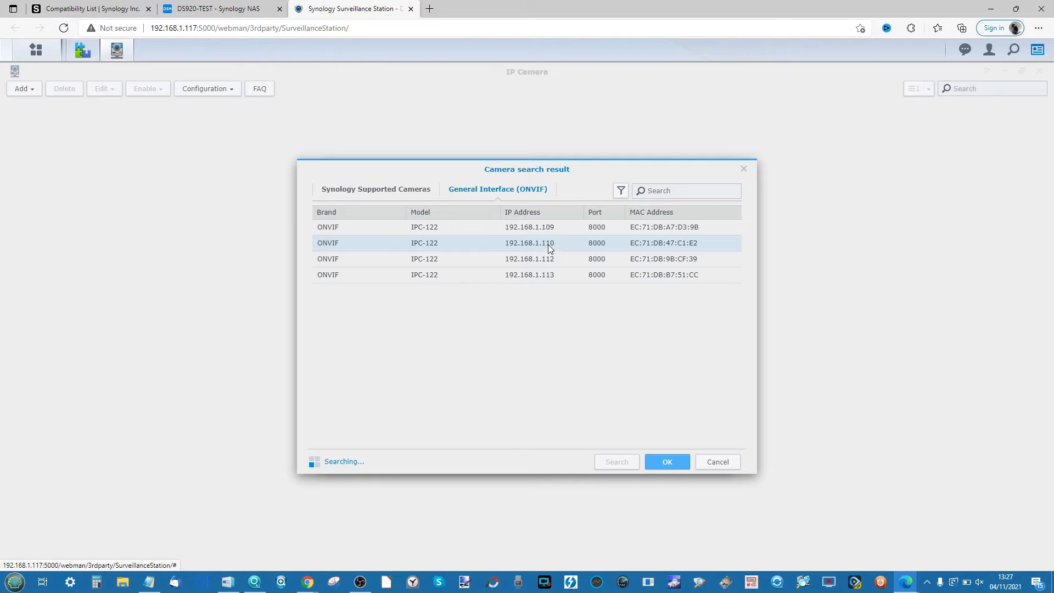
{"action": "left_click", "coordinate": [656, 462]}
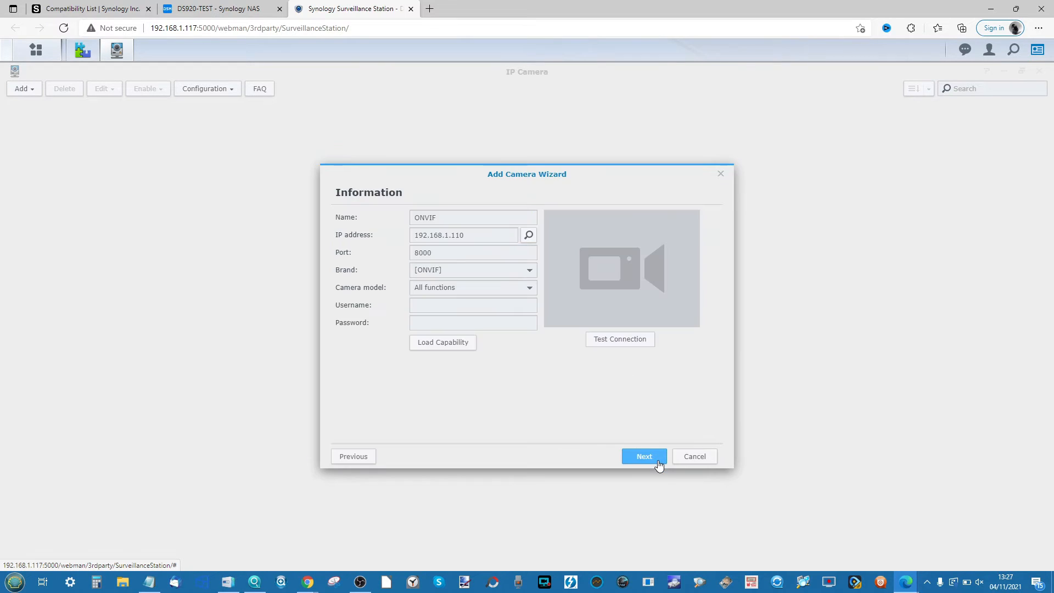
Step: Enter the username admin for the camera, keep the camera model on All functions, and test the connection
{"action": "left_click", "coordinate": [456, 323]}
{"action": "type", "text": "admin"}
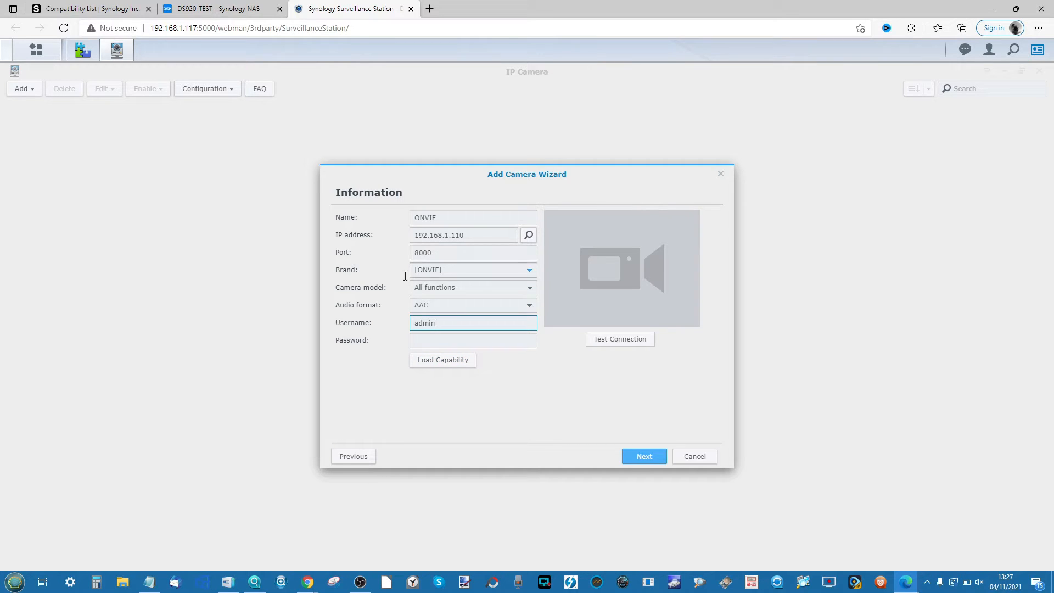
{"action": "left_click", "coordinate": [529, 288]}
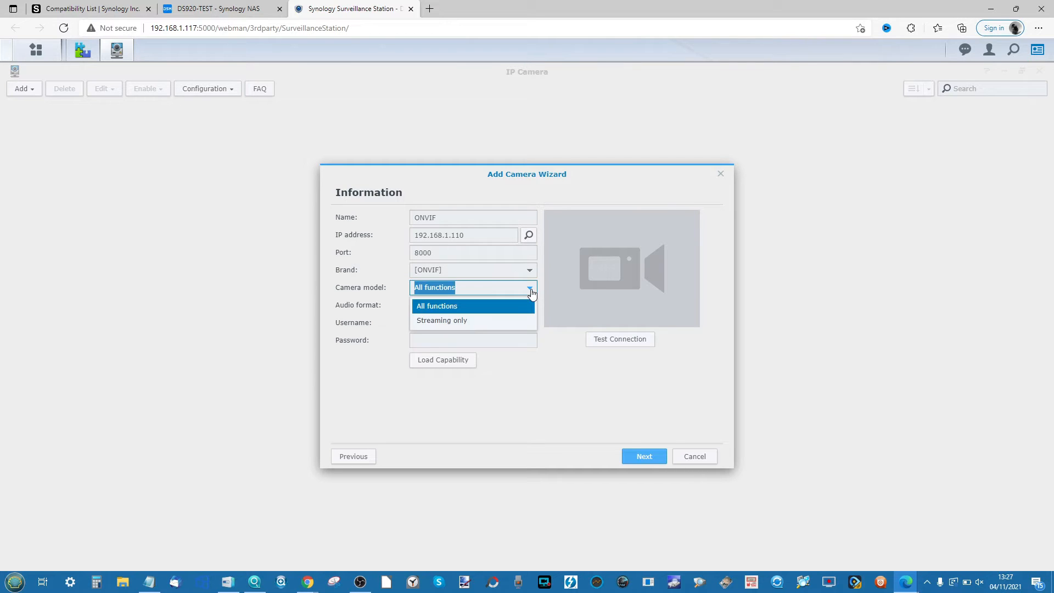
{"action": "left_click", "coordinate": [565, 393]}
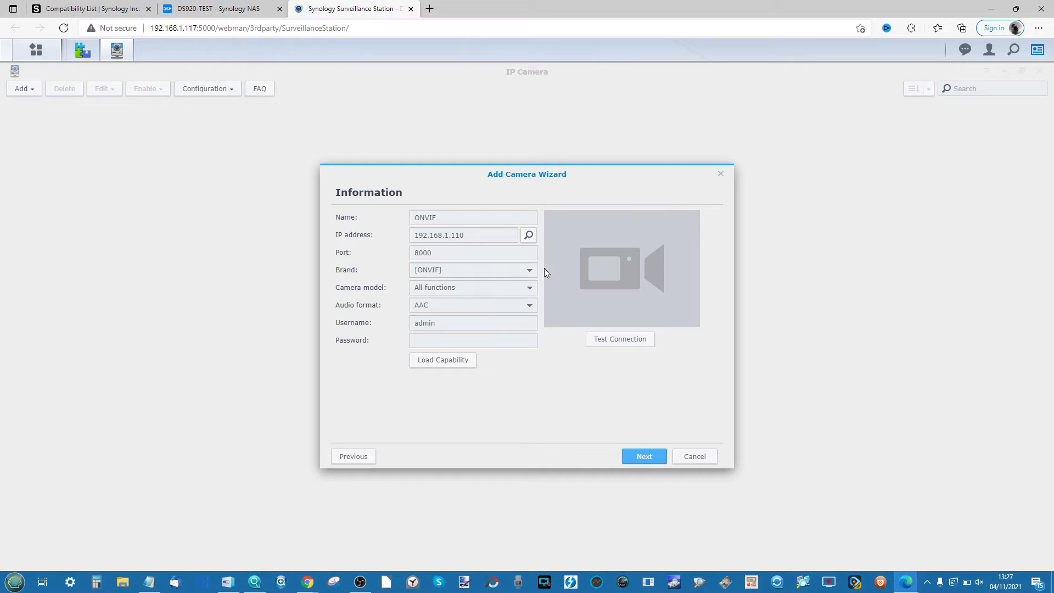
{"action": "left_click", "coordinate": [608, 344]}
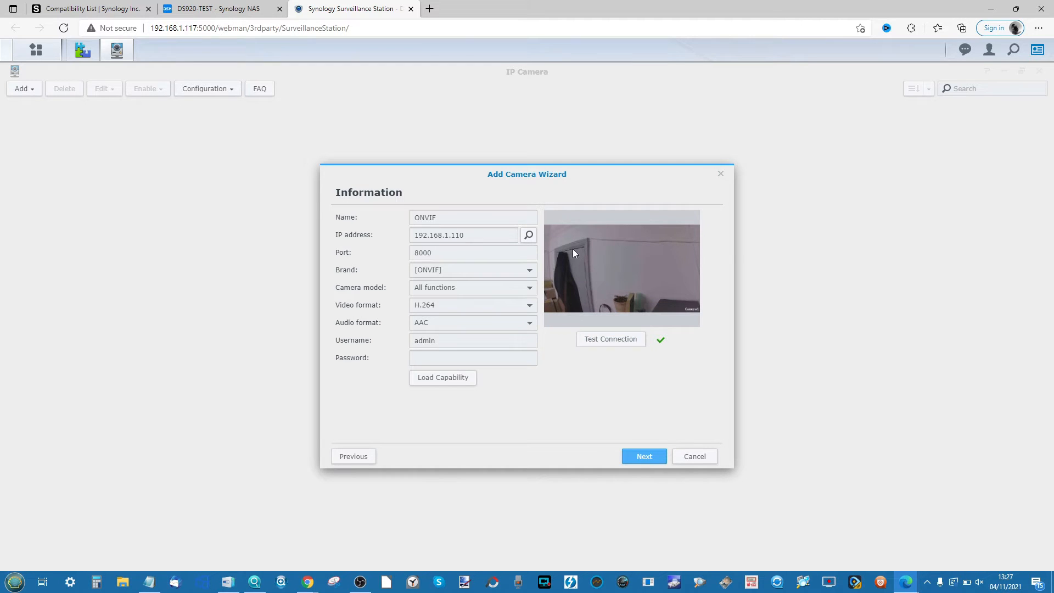
Step: Finish adding the camera at 192.168.1.110 and expand its details in the camera list
{"action": "left_click", "coordinate": [637, 455]}
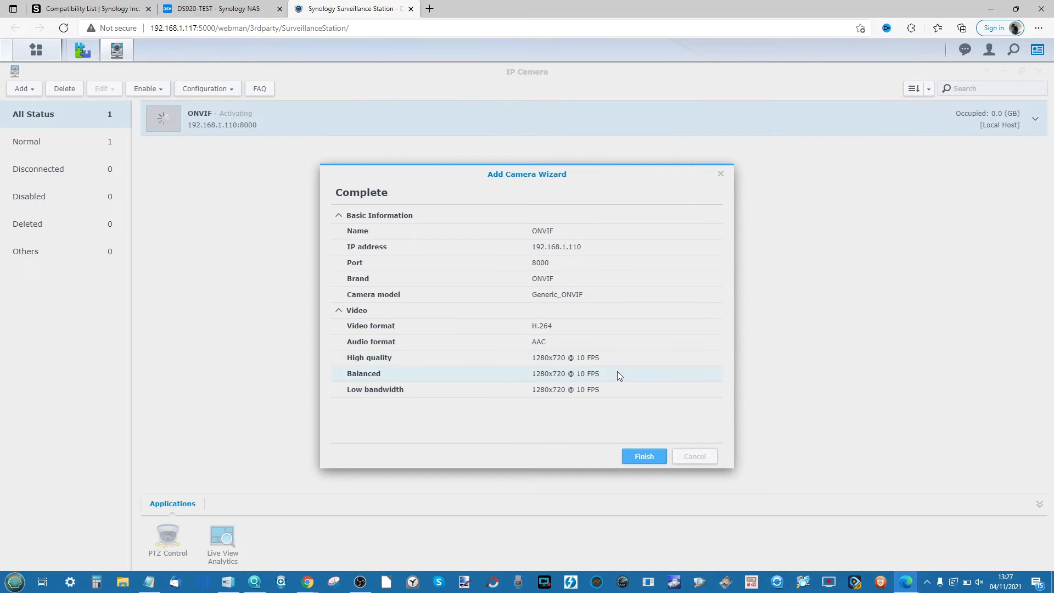
{"action": "left_click", "coordinate": [645, 458]}
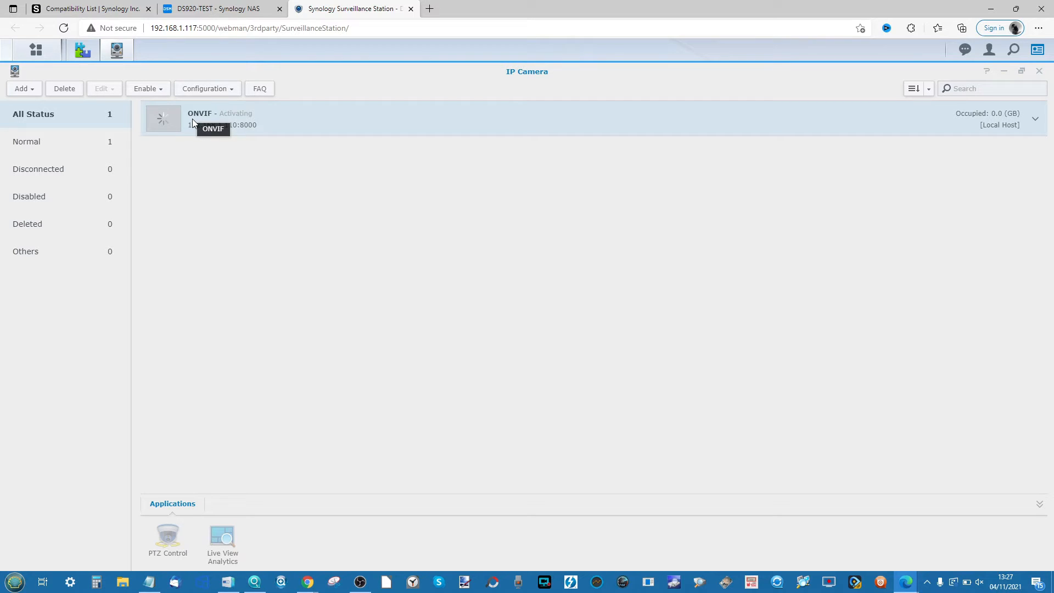
{"action": "left_click", "coordinate": [1037, 121]}
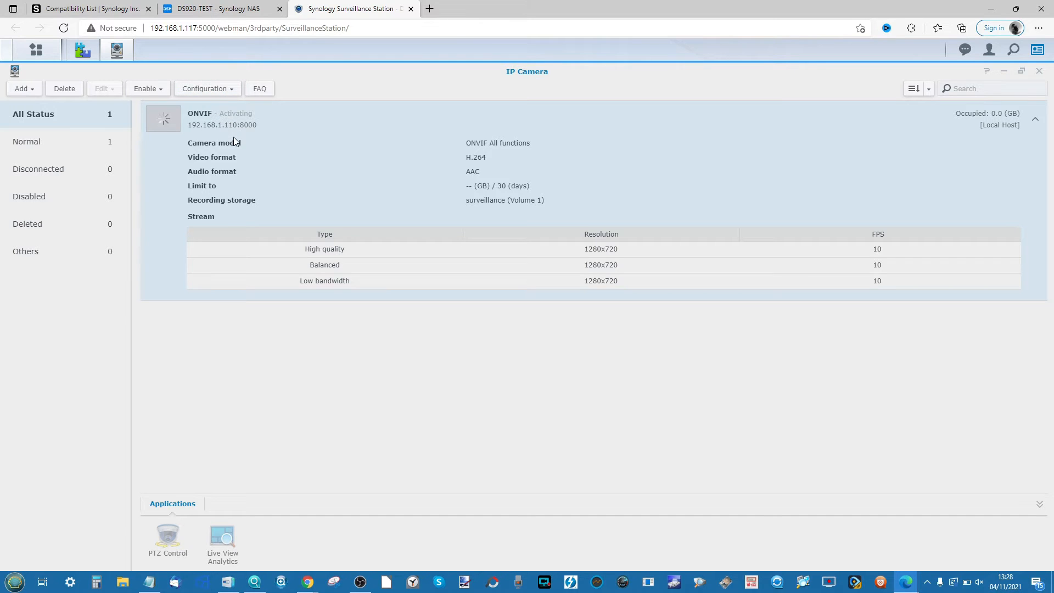
Step: Start adding another single camera using the Complete Setup mode
{"action": "left_click", "coordinate": [31, 89]}
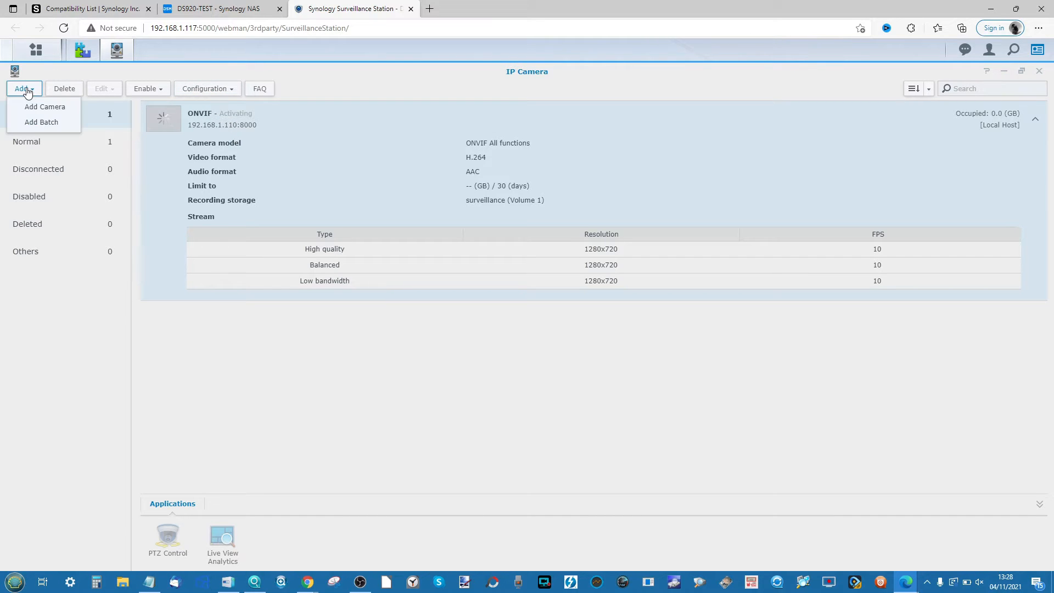
{"action": "left_click", "coordinate": [41, 110]}
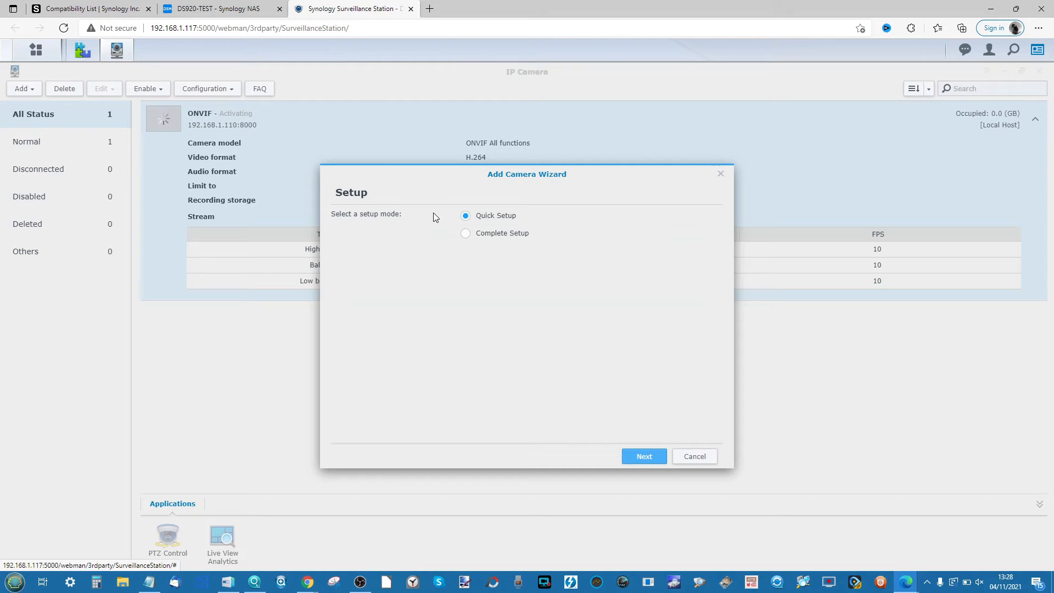
{"action": "left_click", "coordinate": [467, 234]}
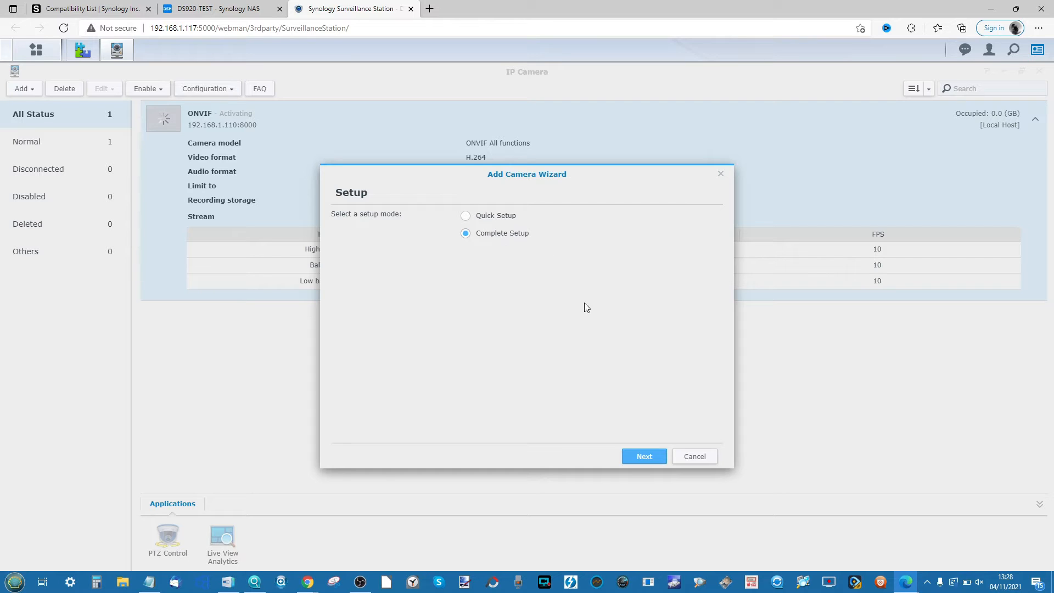
{"action": "left_click", "coordinate": [641, 460]}
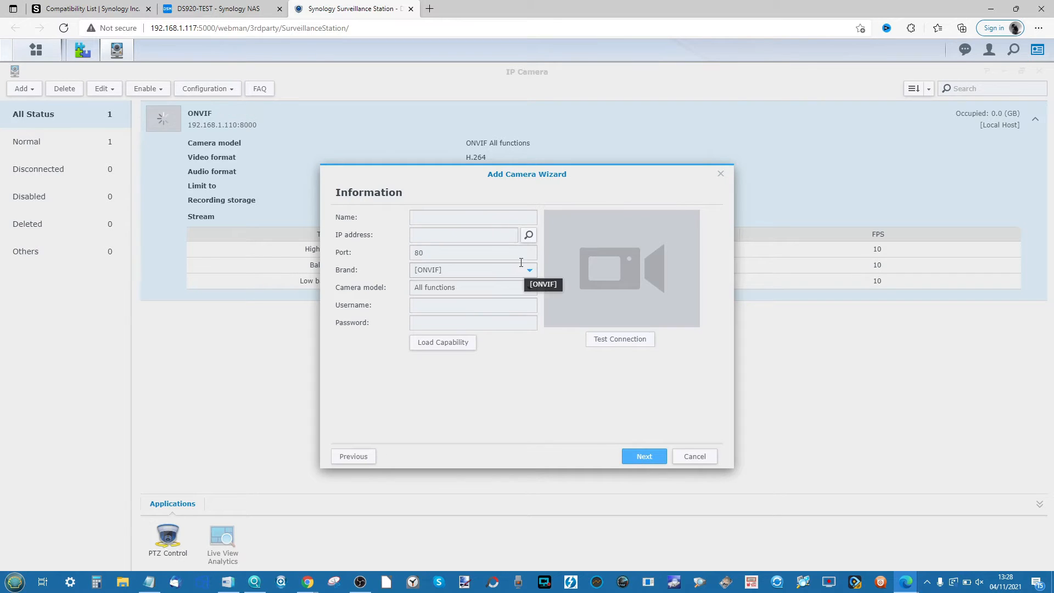
Step: Search the network for cameras and choose the general-interface ONVIF camera at 192.168.1.112
{"action": "left_click", "coordinate": [529, 235]}
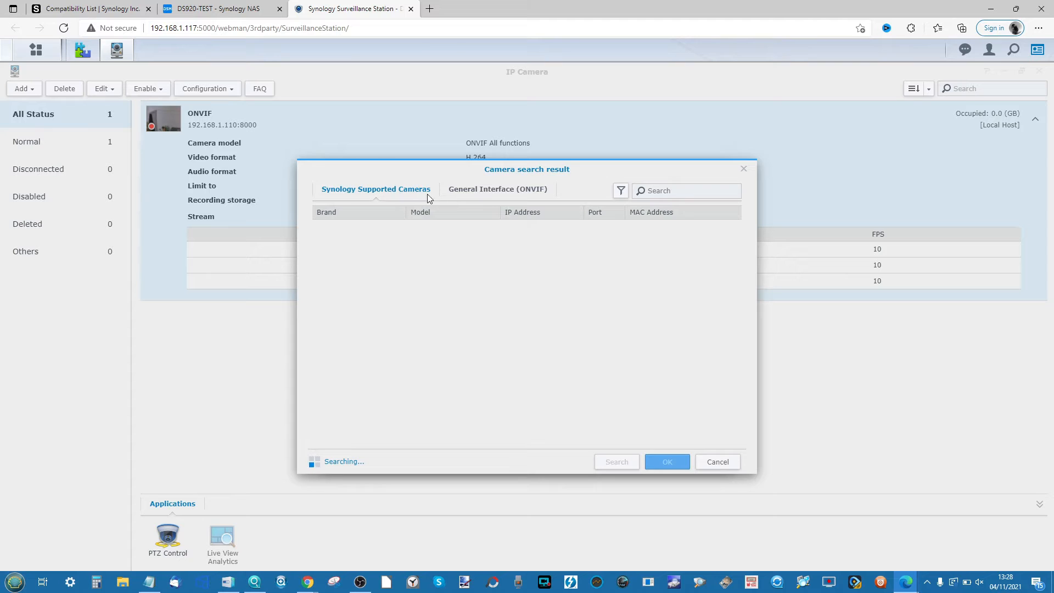
{"action": "left_click", "coordinate": [478, 195]}
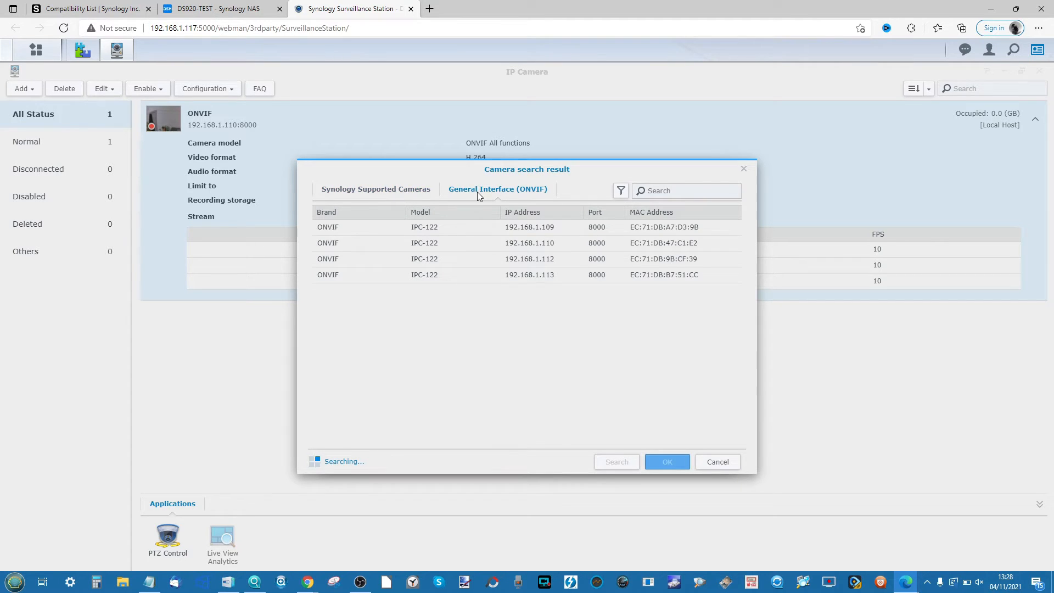
{"action": "left_click", "coordinate": [439, 258]}
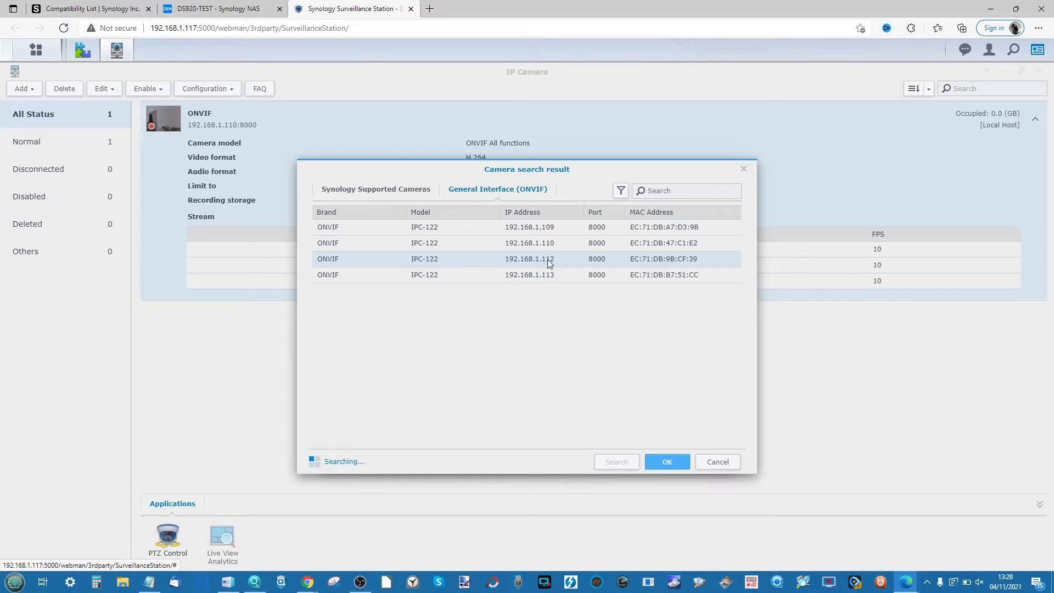
{"action": "left_click", "coordinate": [667, 462]}
Step: Name the second camera ONVIF2 with username admin, test its connection, and continue to its video settings
{"action": "mouse_move", "coordinate": [477, 218]}
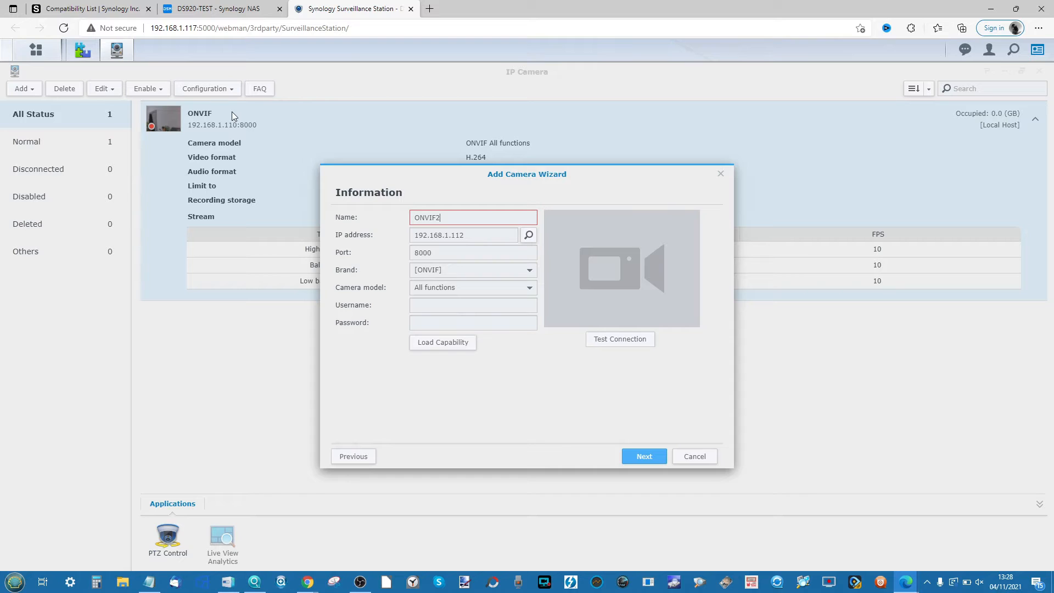
{"action": "left_click", "coordinate": [479, 303]}
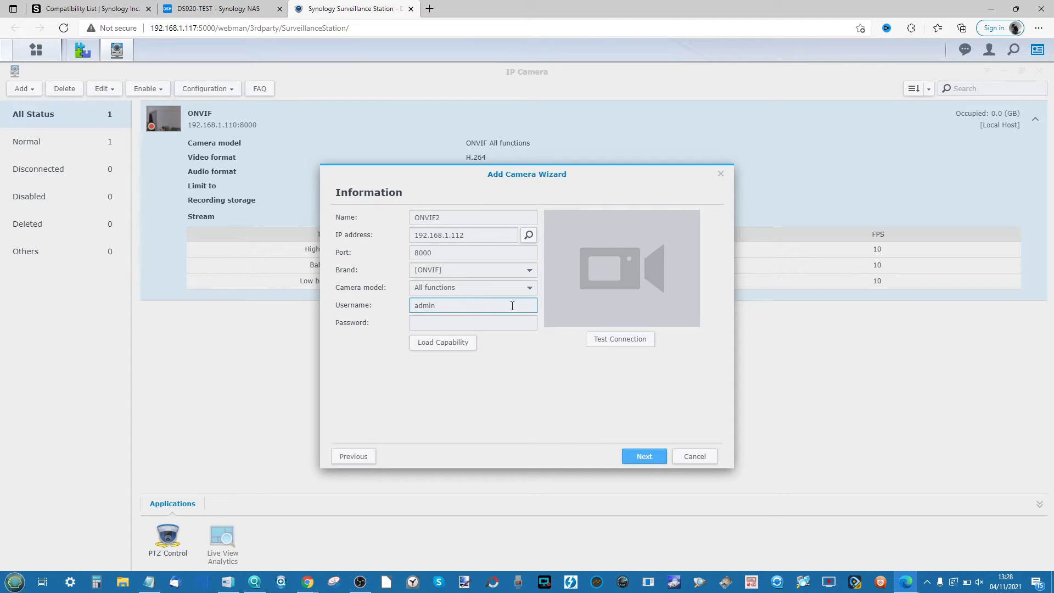
{"action": "left_click", "coordinate": [598, 339]}
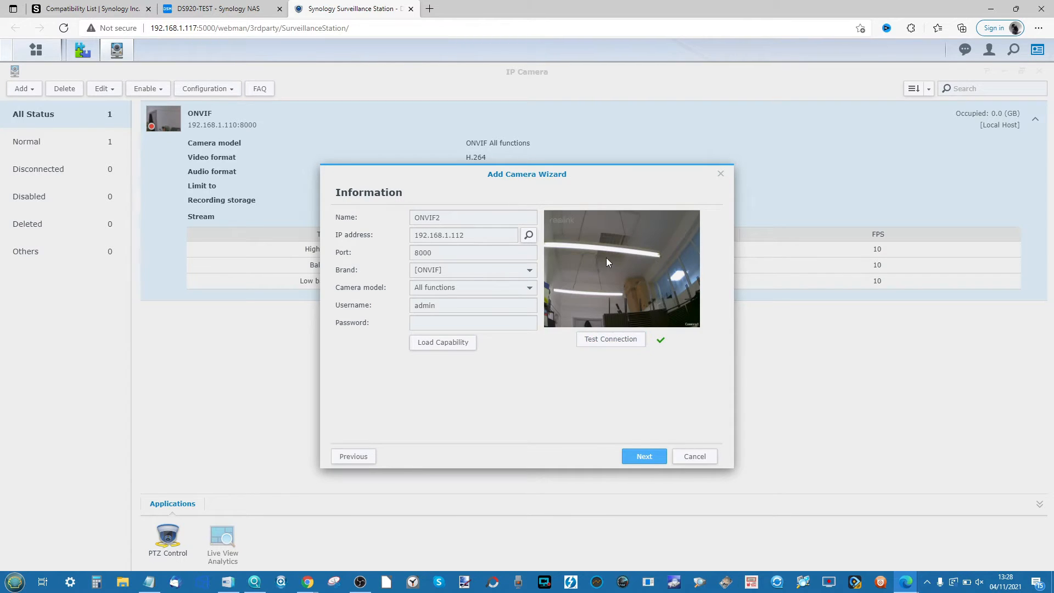
{"action": "left_click", "coordinate": [648, 456]}
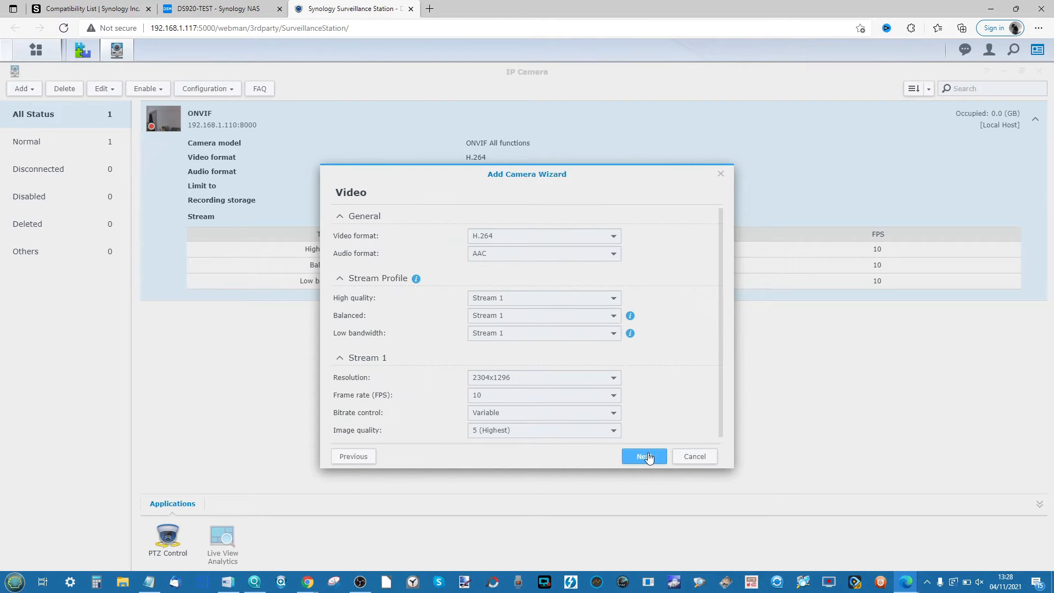
{"action": "scroll", "coordinate": [567, 346], "scroll_direction": "down", "scroll_amount": 1}
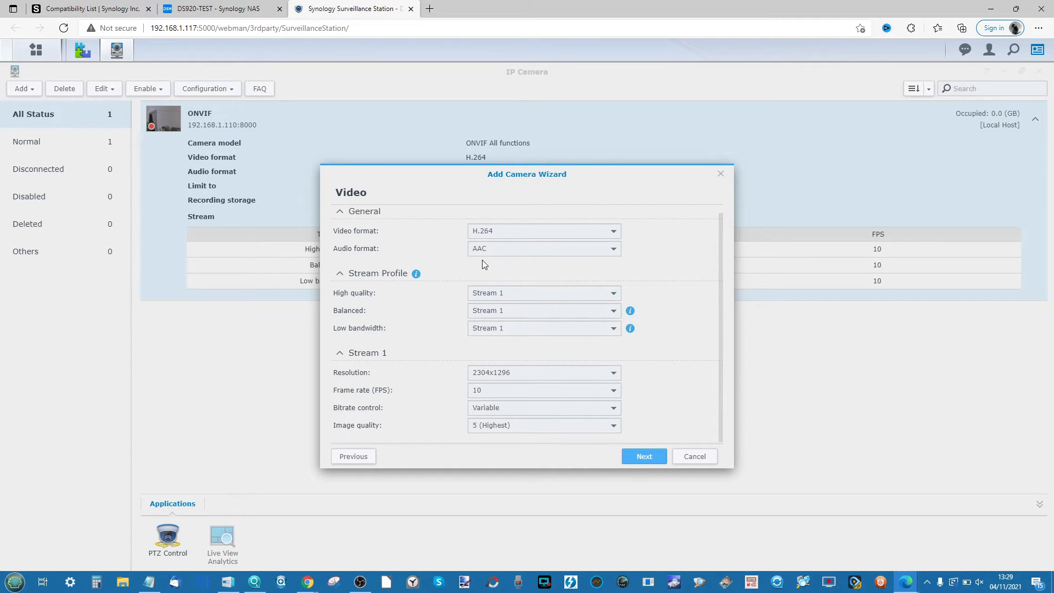
Step: Keep the ONVIF2 video format at H.264 and disable its audio format
{"action": "left_click", "coordinate": [608, 231]}
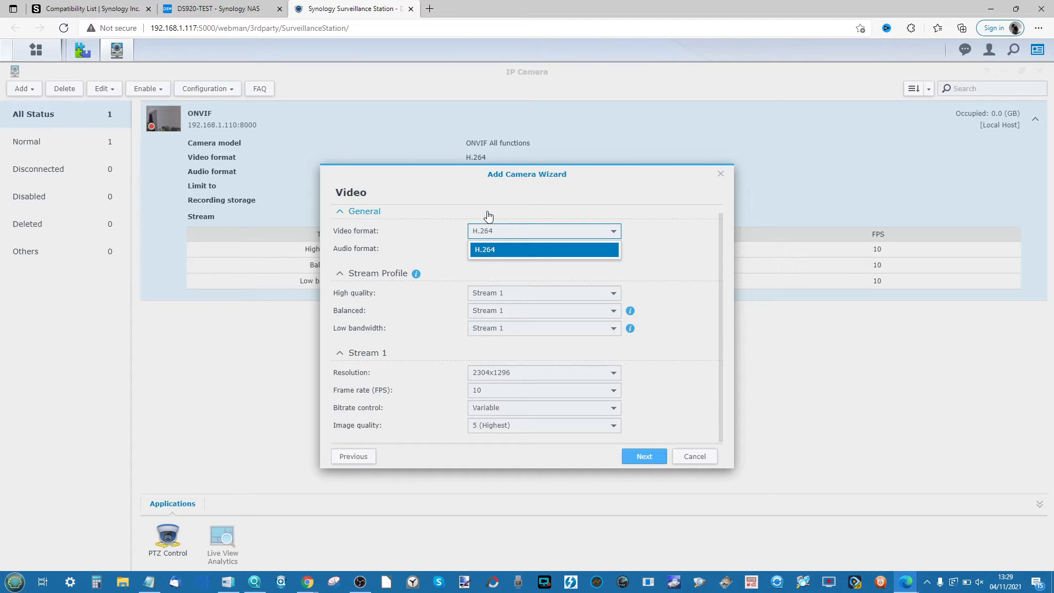
{"action": "left_click", "coordinate": [489, 250]}
{"action": "left_click", "coordinate": [483, 251]}
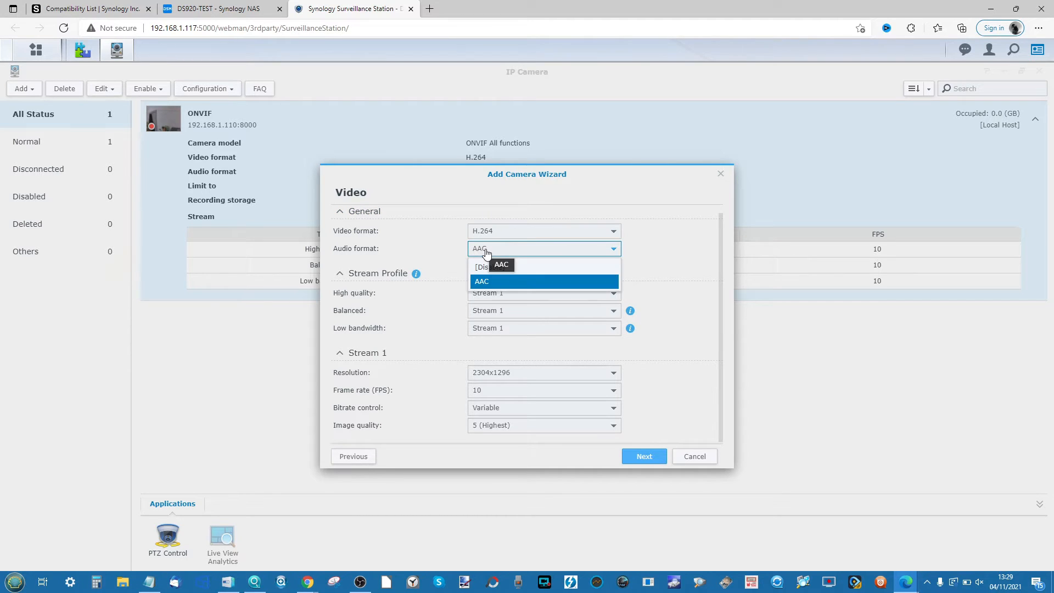
{"action": "left_click", "coordinate": [500, 269]}
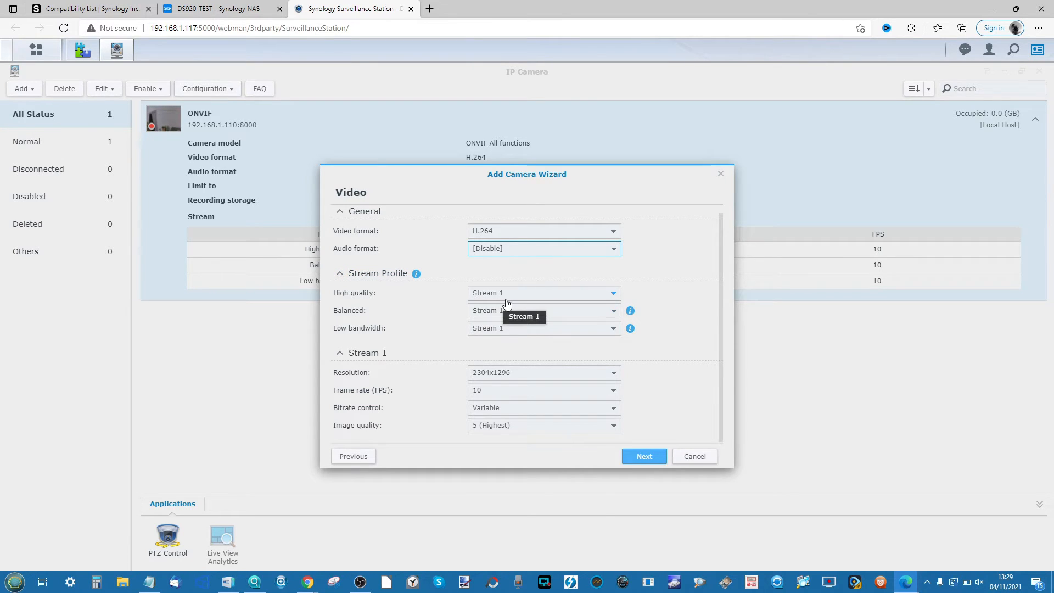
Step: Keep the high quality profile on Stream 1 and assign the balanced profile to Stream 2
{"action": "left_click", "coordinate": [506, 299]}
{"action": "left_click", "coordinate": [674, 306]}
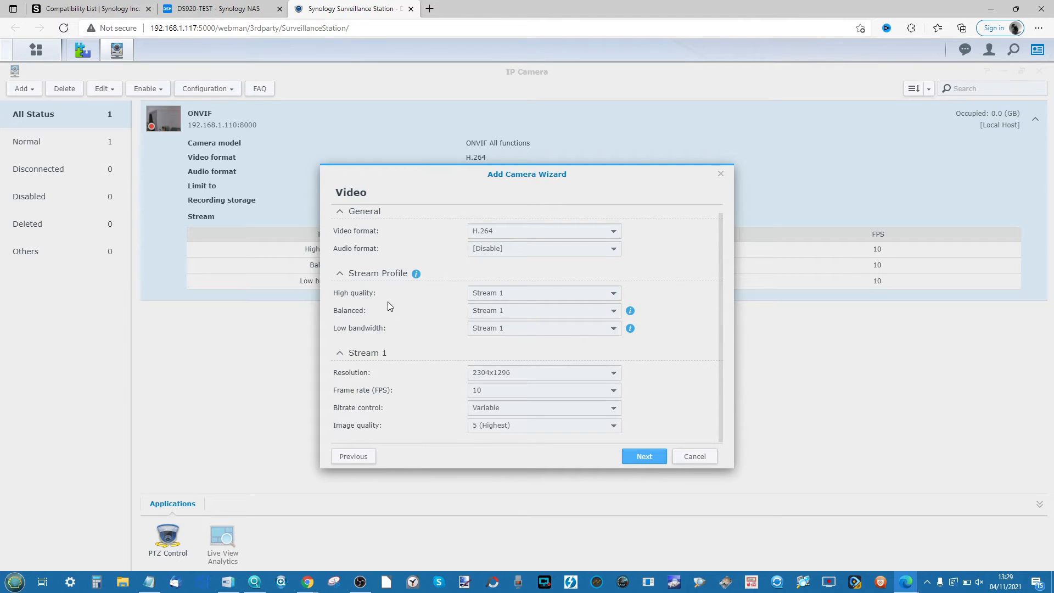
{"action": "left_click", "coordinate": [497, 313]}
{"action": "left_click", "coordinate": [494, 343]}
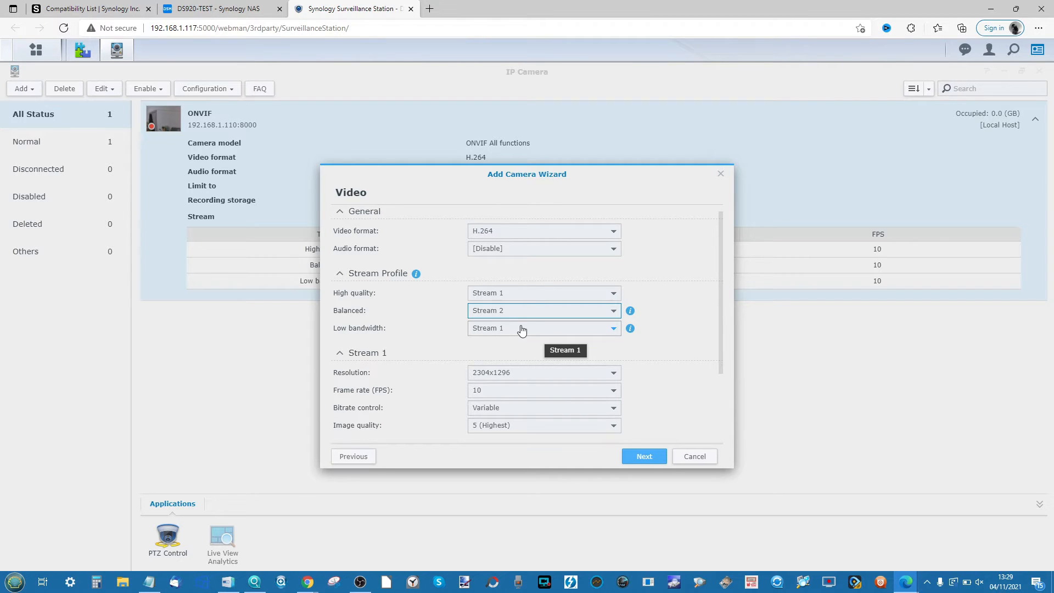
Step: Examine the settings of both streams and the resolution choices offered for Stream 1
{"action": "left_click_drag", "start_coordinate": [720, 300], "coordinate": [722, 379]}
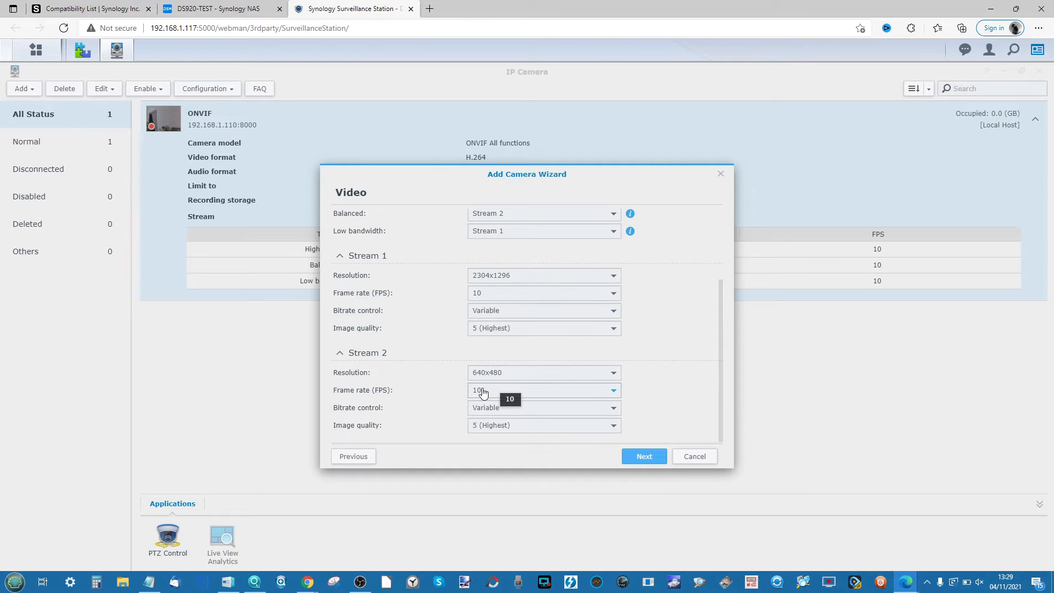
{"action": "scroll", "coordinate": [490, 389], "scroll_direction": "up", "scroll_amount": 4}
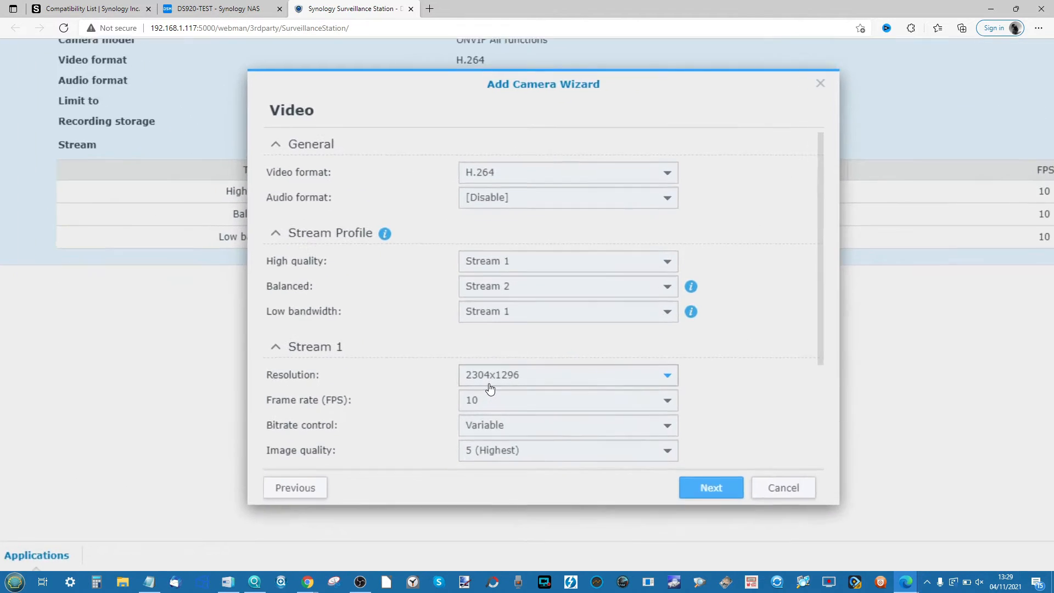
{"action": "left_click", "coordinate": [501, 380]}
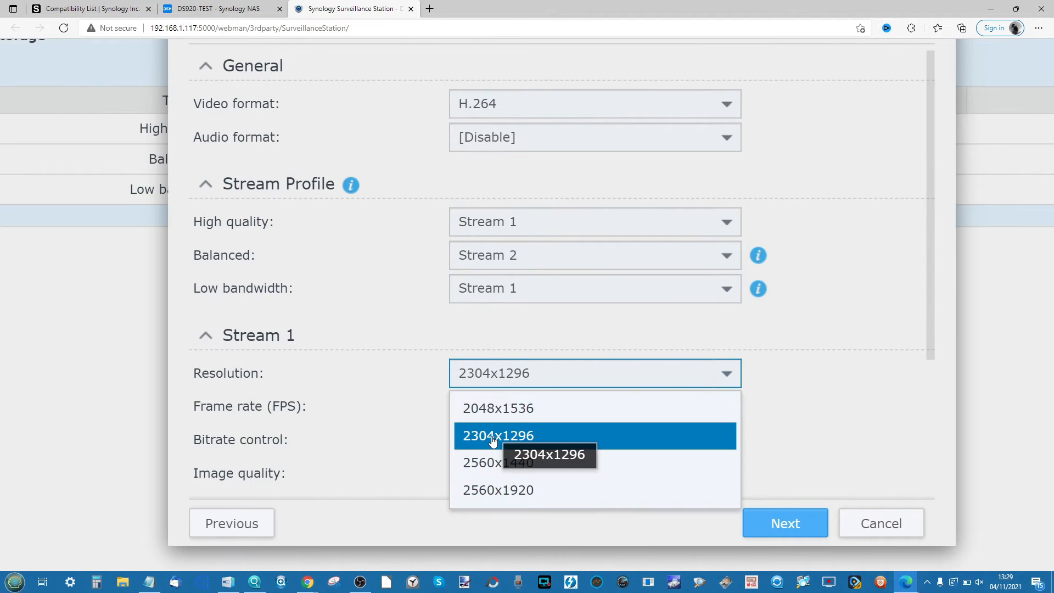
{"action": "scroll", "coordinate": [496, 434], "scroll_direction": "up", "scroll_amount": 5}
Step: Set Stream 2's frame rate to 30 FPS and continue to the recording settings
{"action": "scroll", "coordinate": [492, 436], "scroll_direction": "down", "scroll_amount": 5}
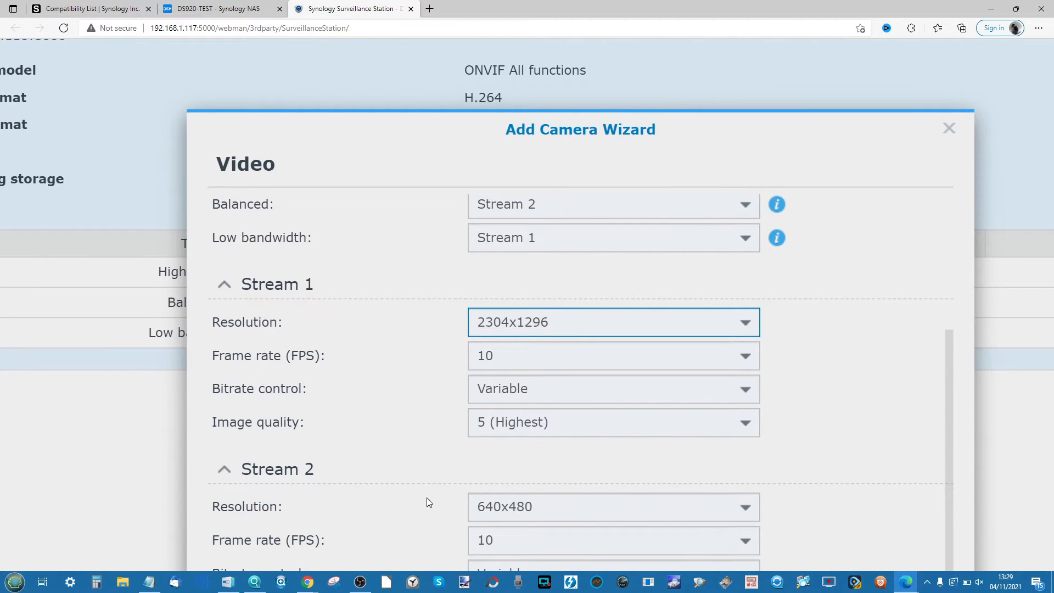
{"action": "scroll", "coordinate": [419, 462], "scroll_direction": "down", "scroll_amount": 2}
{"action": "scroll", "coordinate": [419, 463], "scroll_direction": "down", "scroll_amount": 1}
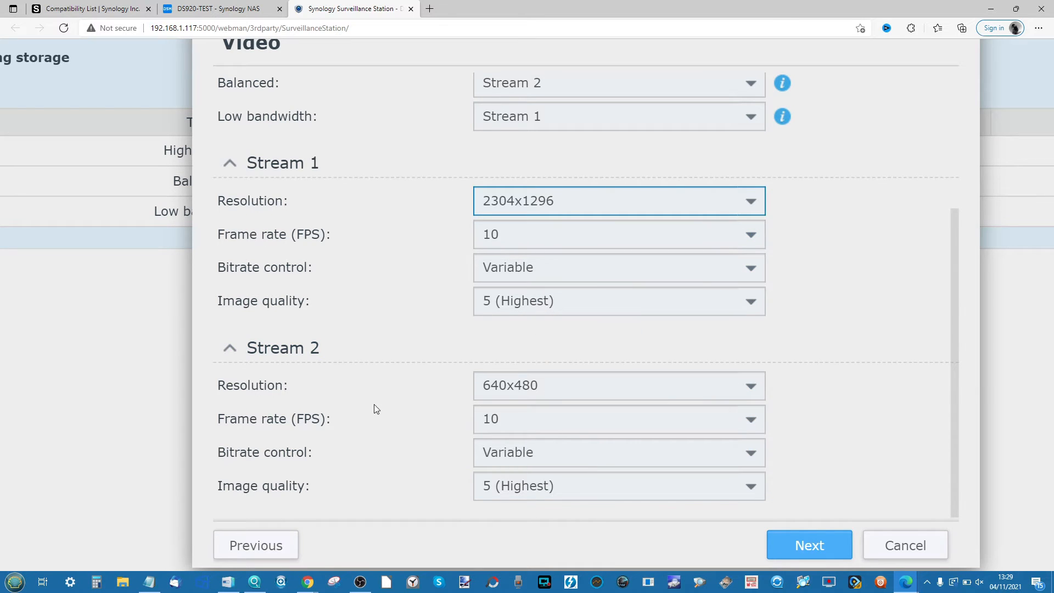
{"action": "left_click", "coordinate": [509, 429]}
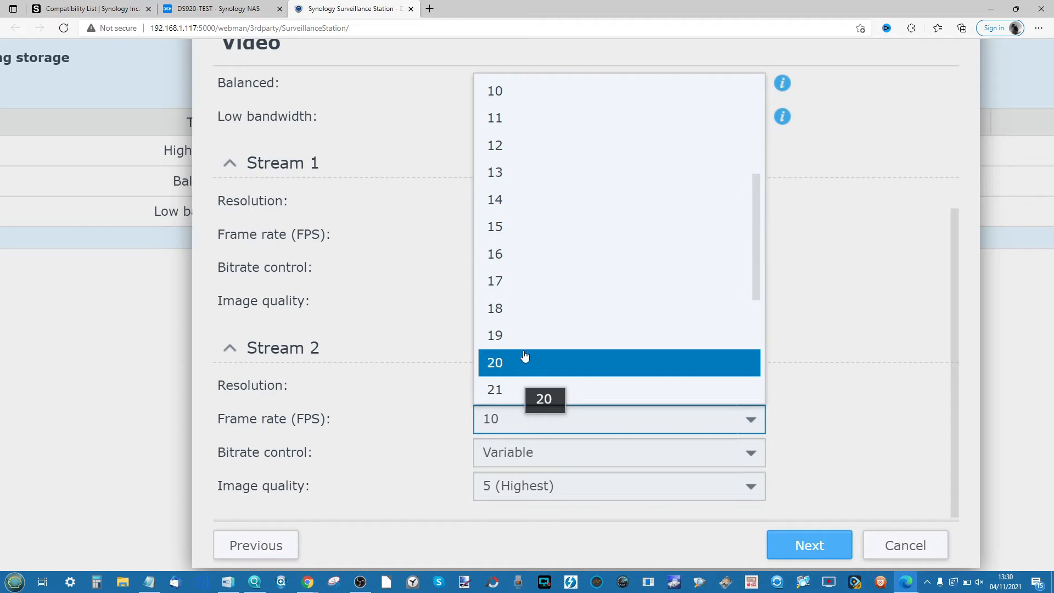
{"action": "scroll", "coordinate": [524, 355], "scroll_direction": "down", "scroll_amount": 4}
{"action": "scroll", "coordinate": [524, 356], "scroll_direction": "down", "scroll_amount": 2}
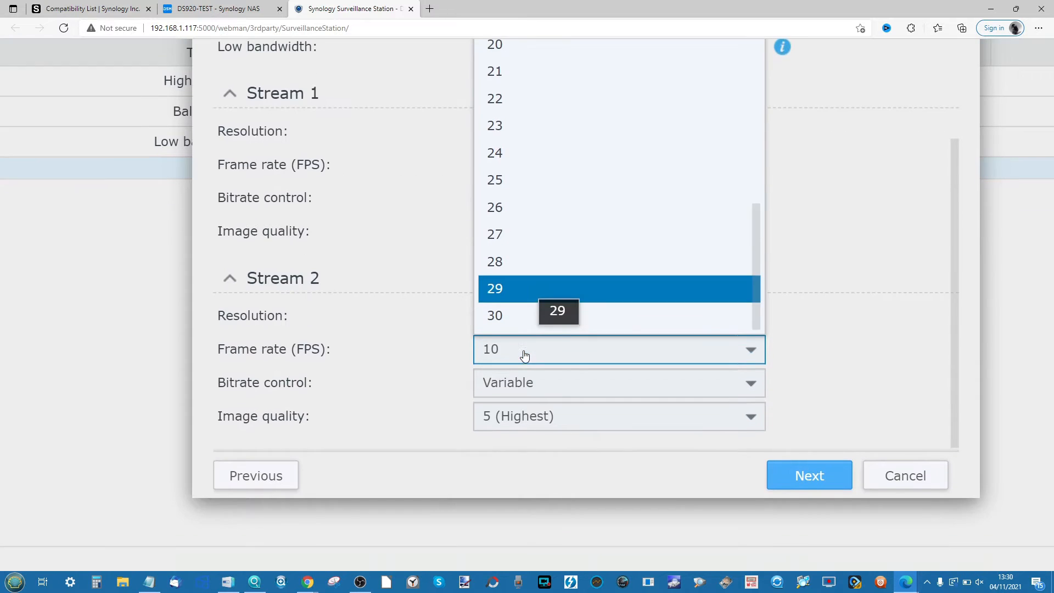
{"action": "left_click", "coordinate": [513, 317]}
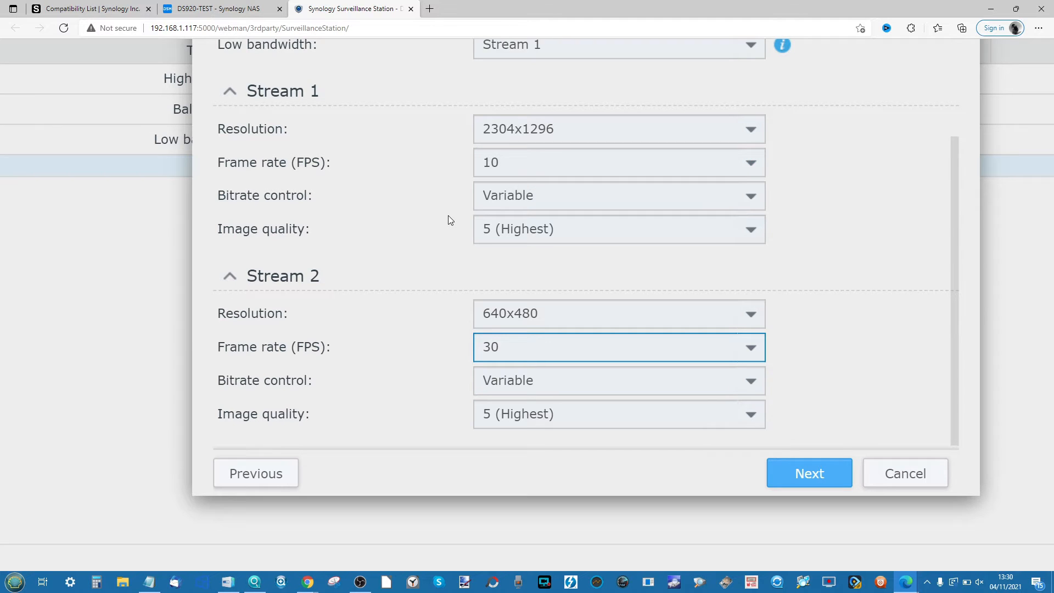
{"action": "scroll", "coordinate": [447, 220], "scroll_direction": "down", "scroll_amount": 1}
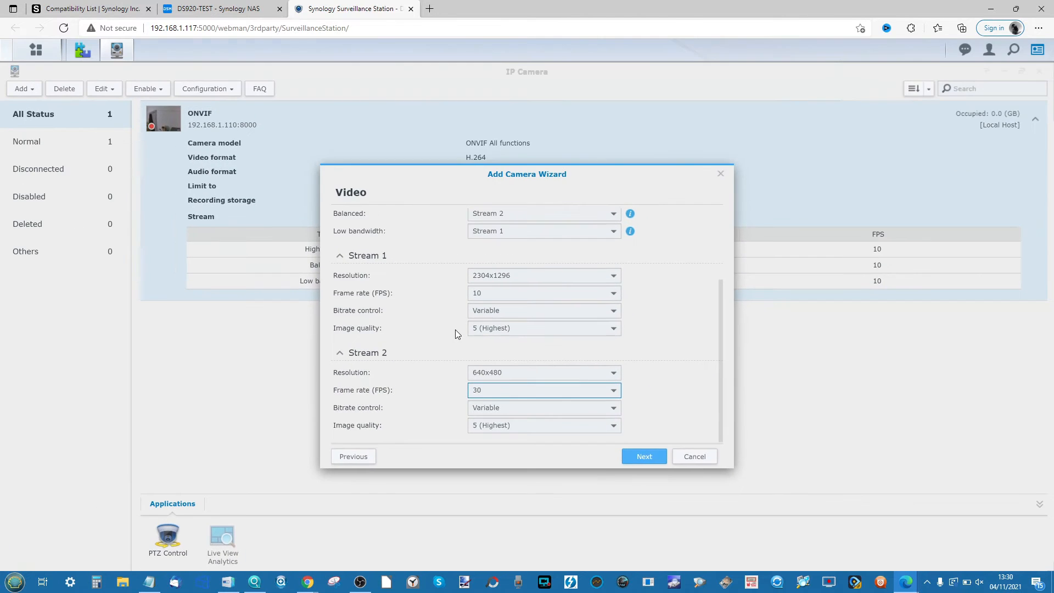
{"action": "scroll", "coordinate": [455, 333], "scroll_direction": "up", "scroll_amount": 3}
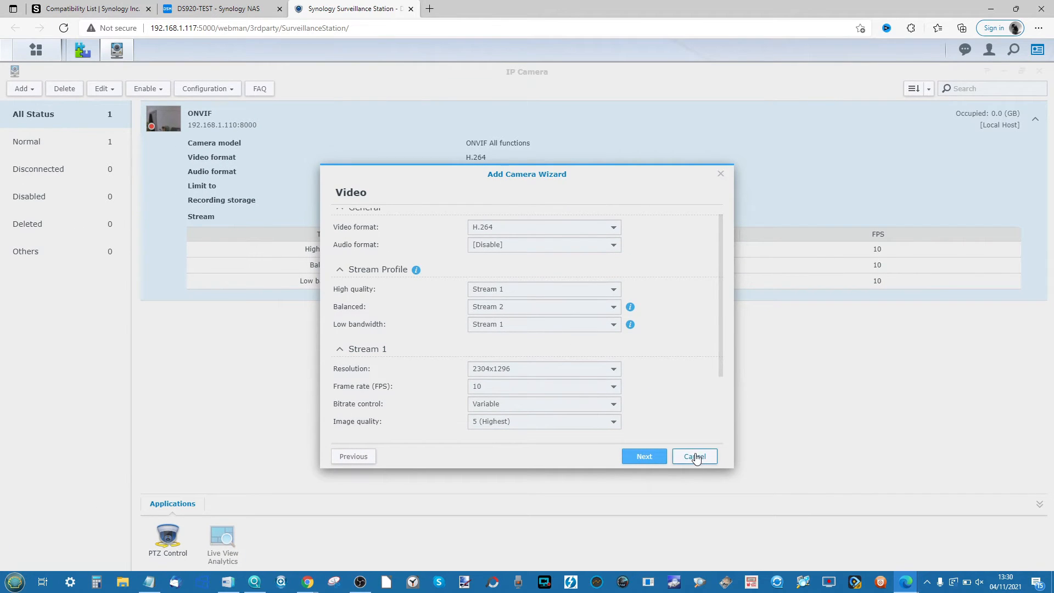
{"action": "left_click", "coordinate": [658, 458]}
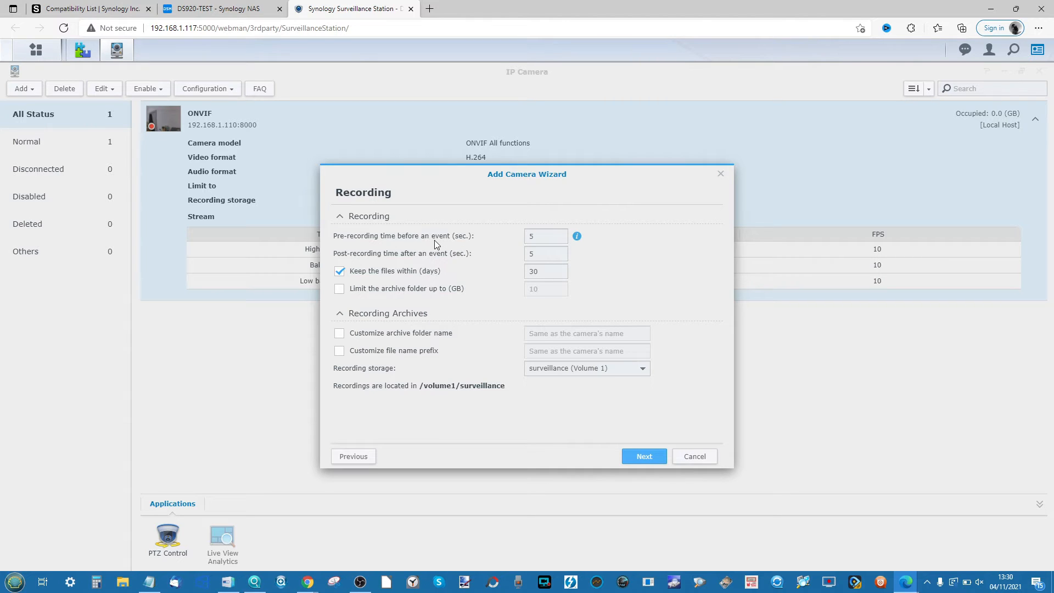
Step: Set both the pre-recording time before an event and the post-recording time after an event to 30 seconds
{"action": "left_click", "coordinate": [533, 236]}
{"action": "type", "text": "30"}
{"action": "left_click", "coordinate": [534, 253]}
{"action": "left_click", "coordinate": [540, 238]}
{"action": "left_click", "coordinate": [542, 254]}
{"action": "type", "text": "30"}
Step: Keep the 30-day file retention and surveillance (Volume 1) storage, without an archive size limit, and continue to the schedule
{"action": "left_click", "coordinate": [339, 271]}
{"action": "left_click", "coordinate": [339, 272]}
{"action": "left_click", "coordinate": [339, 289]}
{"action": "left_click", "coordinate": [549, 370]}
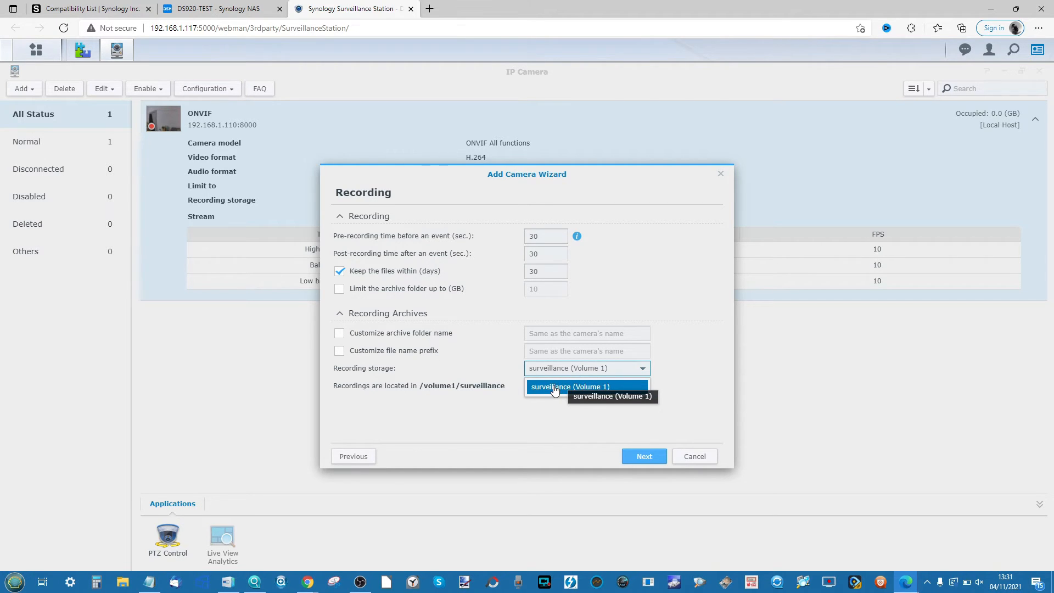
{"action": "left_click", "coordinate": [478, 371]}
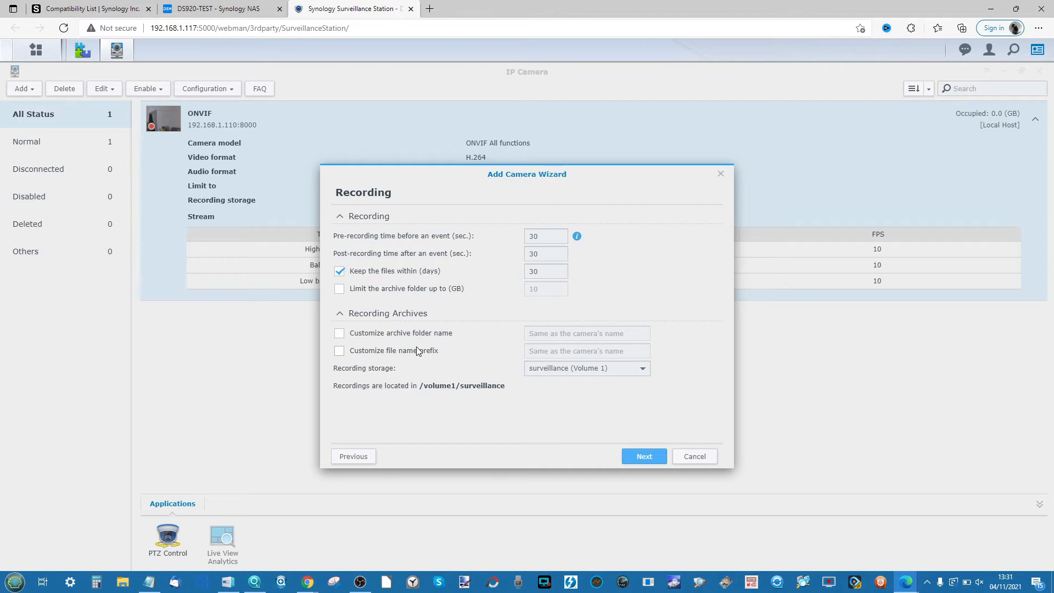
{"action": "left_click", "coordinate": [641, 456]}
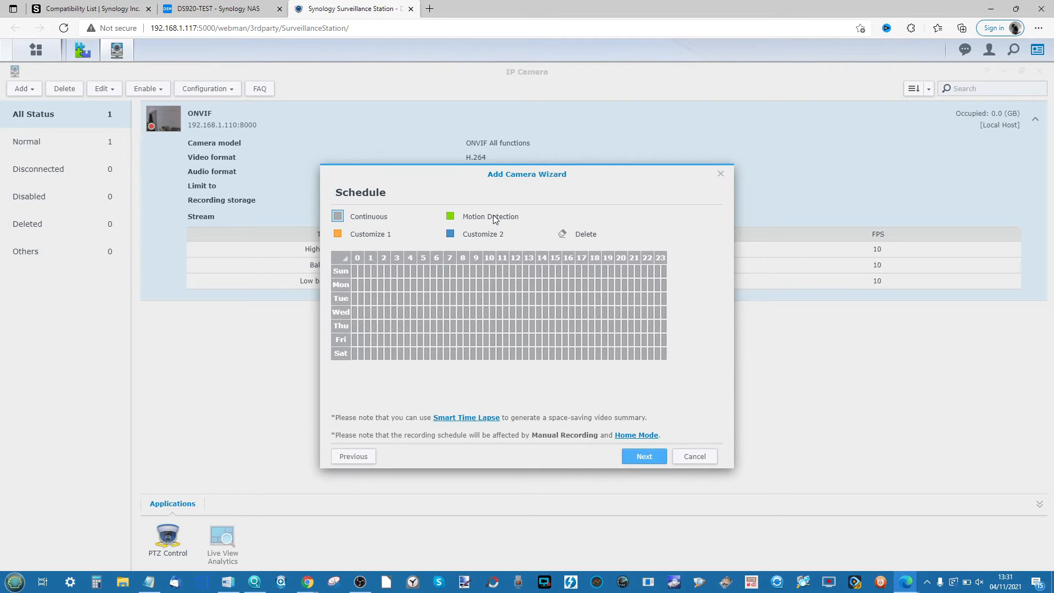
Step: Schedule motion detection recording all day Saturday and Sunday, and Monday to Friday before 9:00 and from 18:00 onward
{"action": "left_click", "coordinate": [450, 216]}
{"action": "left_click", "coordinate": [347, 270]}
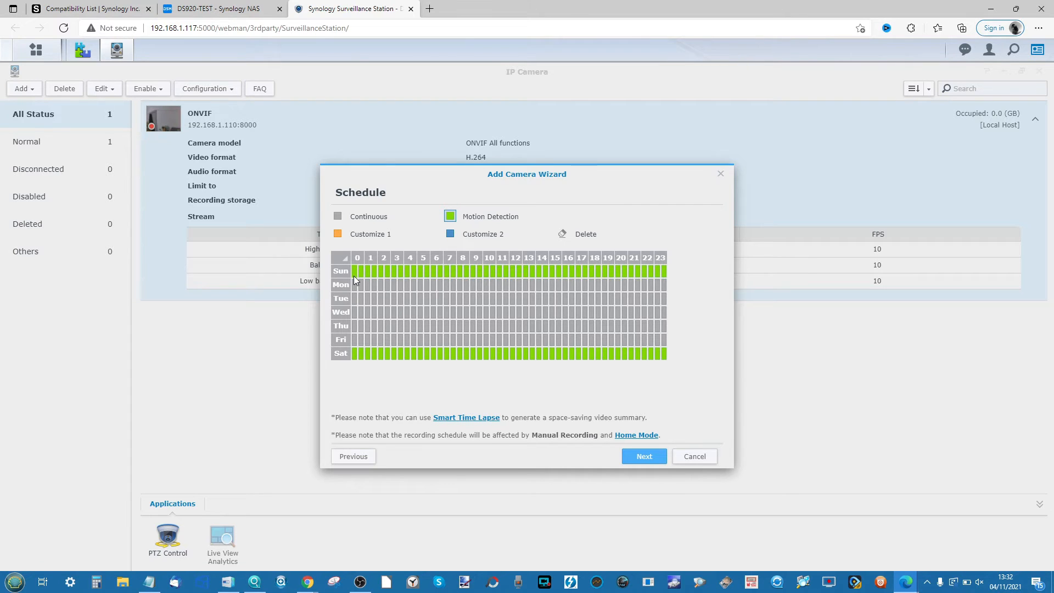
{"action": "left_click_drag", "start_coordinate": [354, 282], "coordinate": [466, 337]}
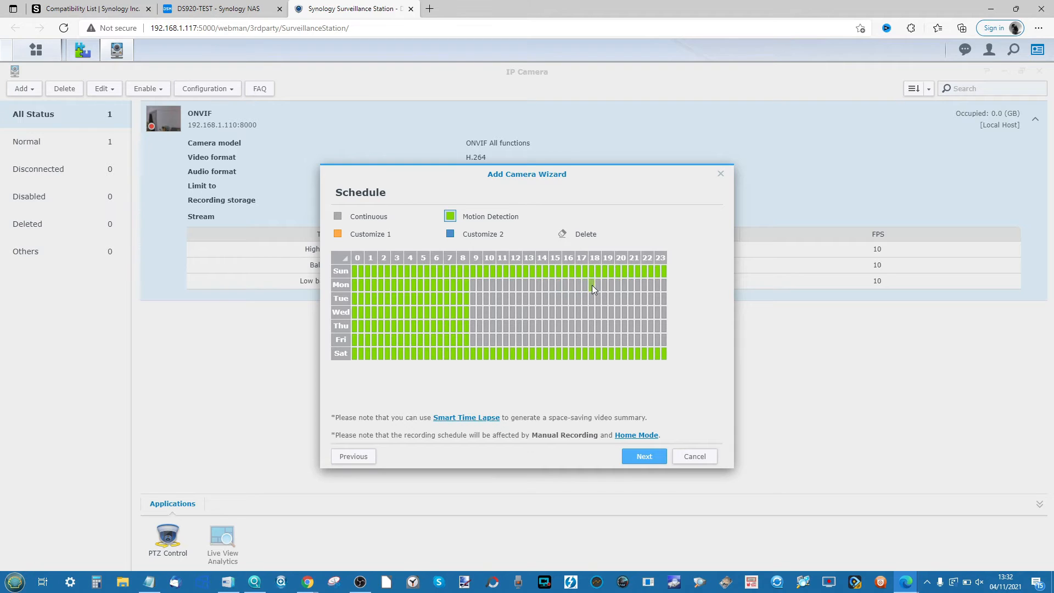
{"action": "left_click_drag", "start_coordinate": [591, 285], "coordinate": [665, 339]}
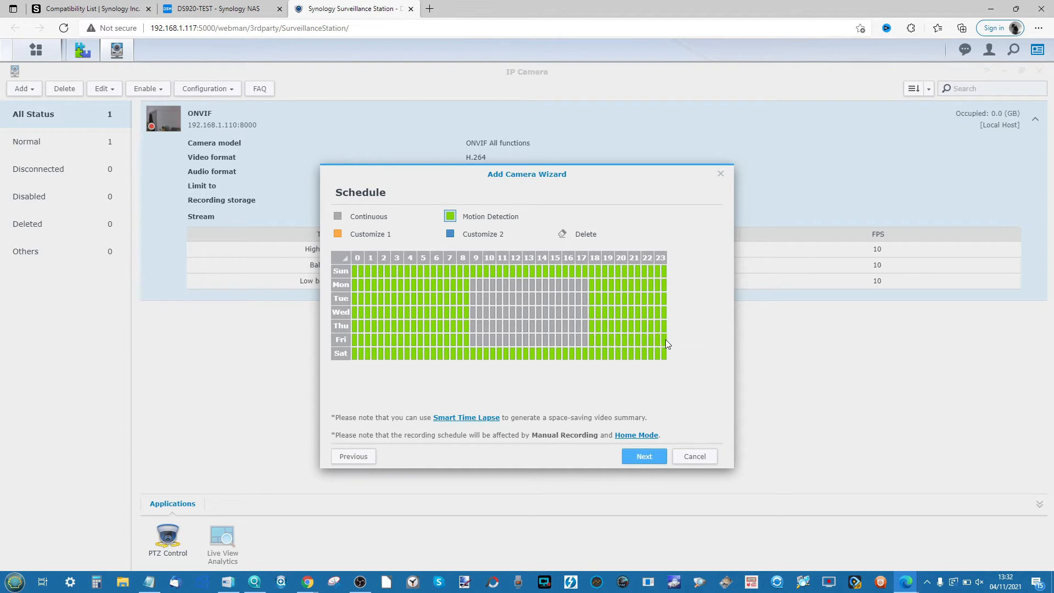
Step: Clear the Monday to Friday block from 9:00 to 18:00 and refill it with continuous recording
{"action": "left_click", "coordinate": [338, 216]}
{"action": "left_click", "coordinate": [562, 233]}
{"action": "left_click_drag", "start_coordinate": [474, 286], "coordinate": [584, 337]}
{"action": "left_click", "coordinate": [337, 216]}
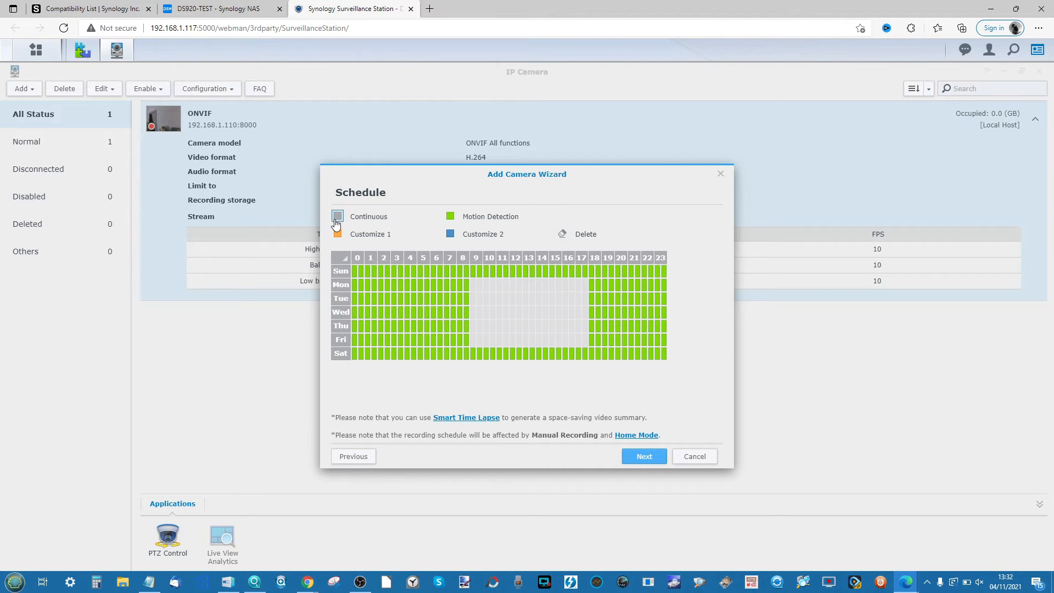
{"action": "left_click_drag", "start_coordinate": [475, 285], "coordinate": [583, 341]}
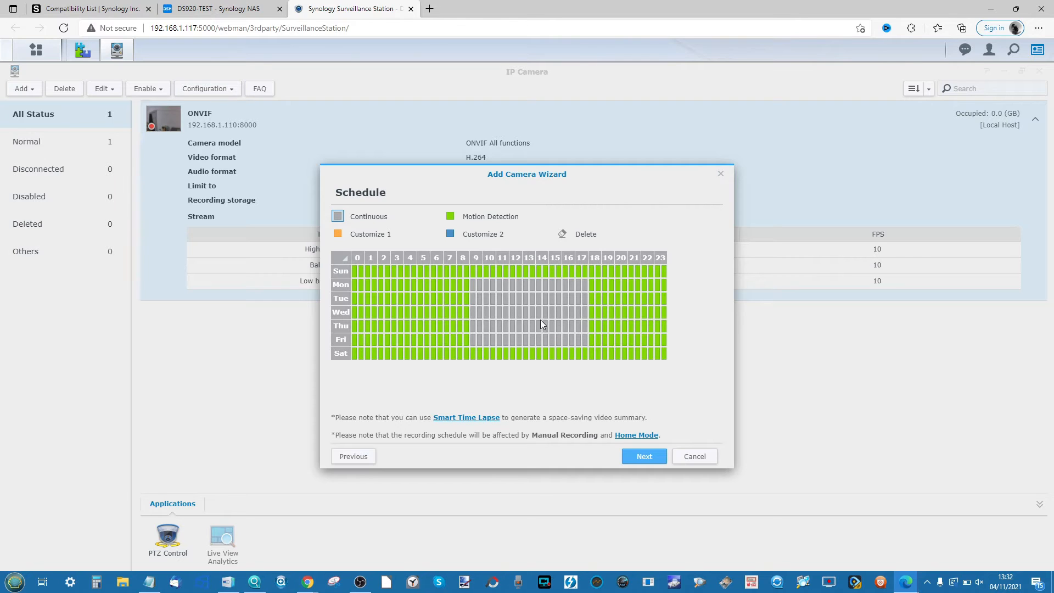
Step: Check the detection options available for the Customize 1 recording mode
{"action": "left_click", "coordinate": [338, 235]}
{"action": "left_click", "coordinate": [522, 257]}
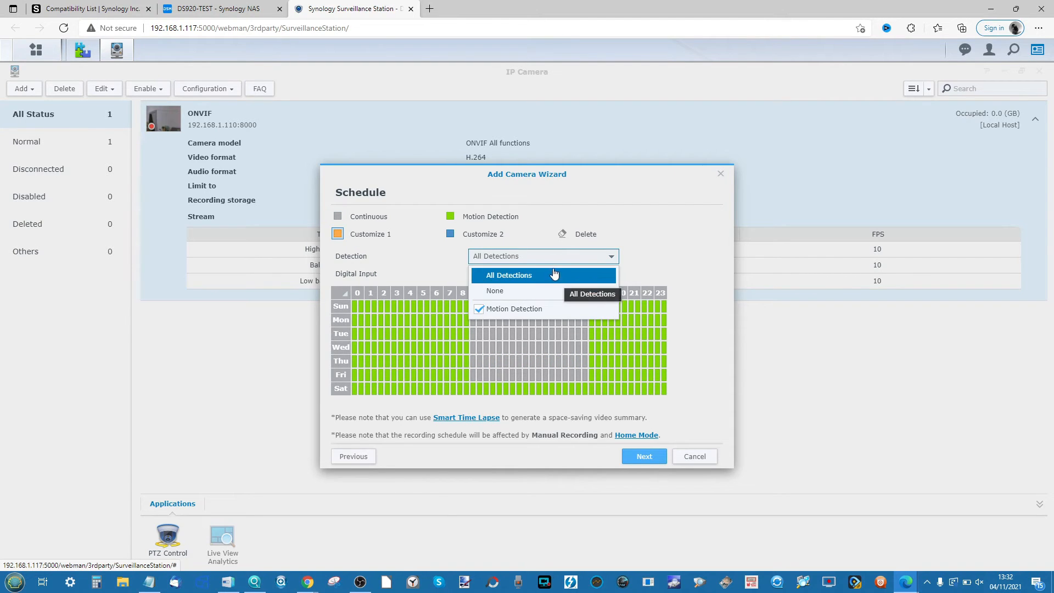
{"action": "left_click", "coordinate": [399, 241]}
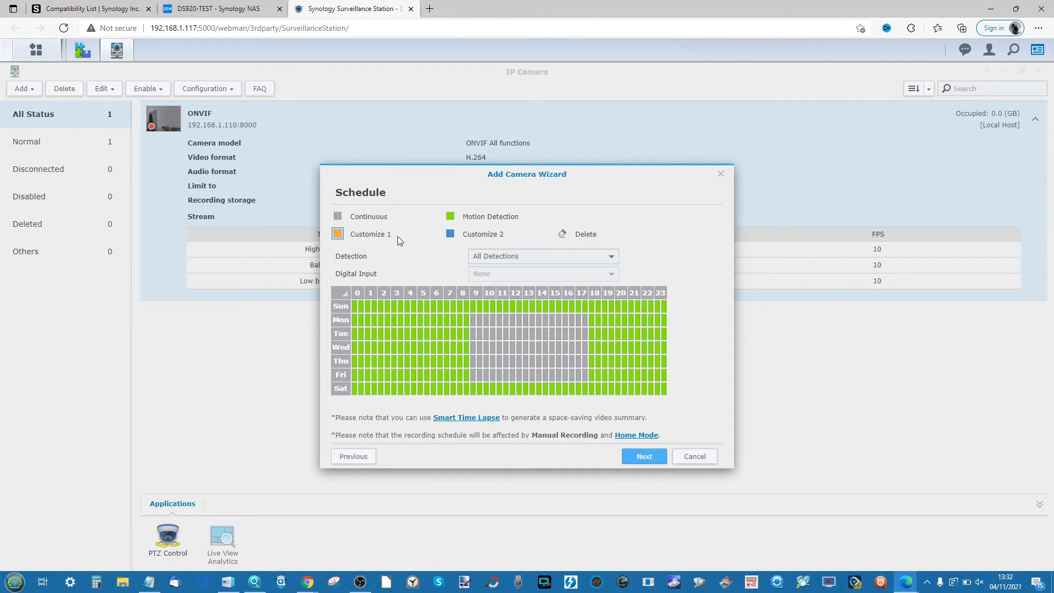
Step: Finish adding ONVIF2 with this schedule and expand its details in the camera list
{"action": "left_click", "coordinate": [658, 456]}
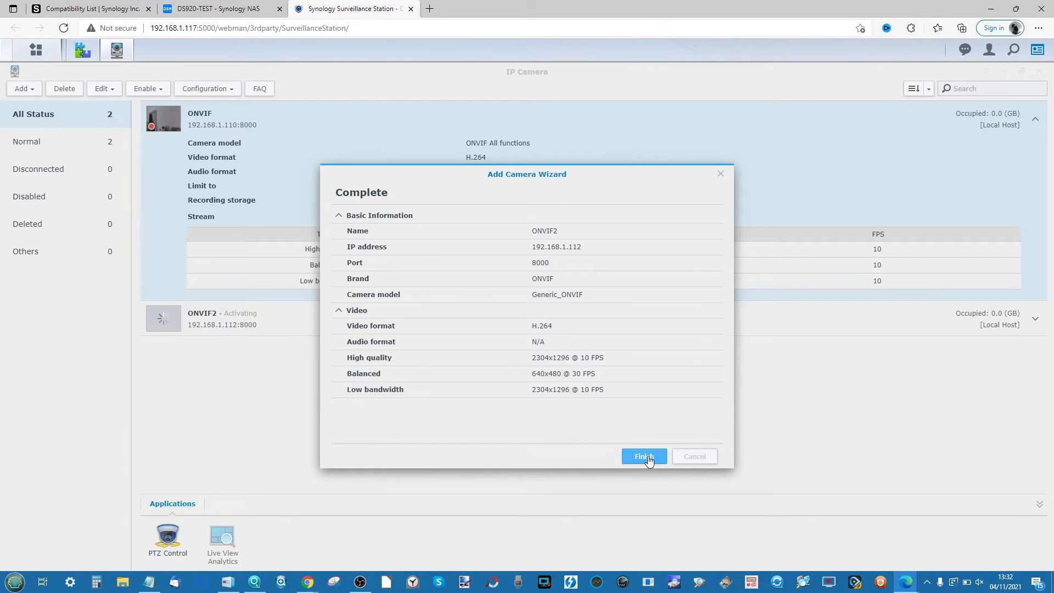
{"action": "left_click", "coordinate": [645, 457]}
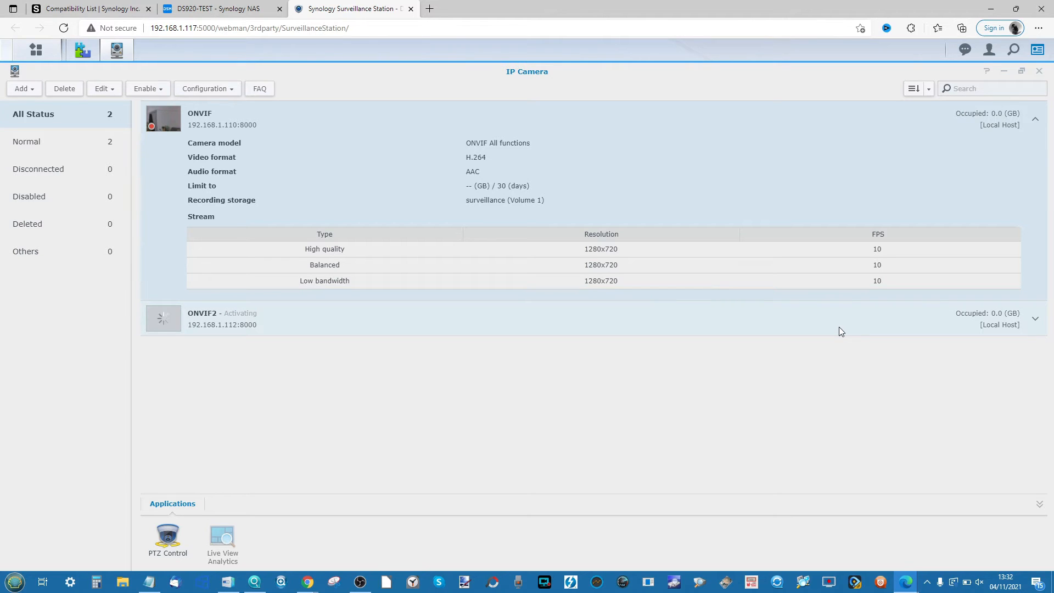
{"action": "left_click", "coordinate": [1036, 319]}
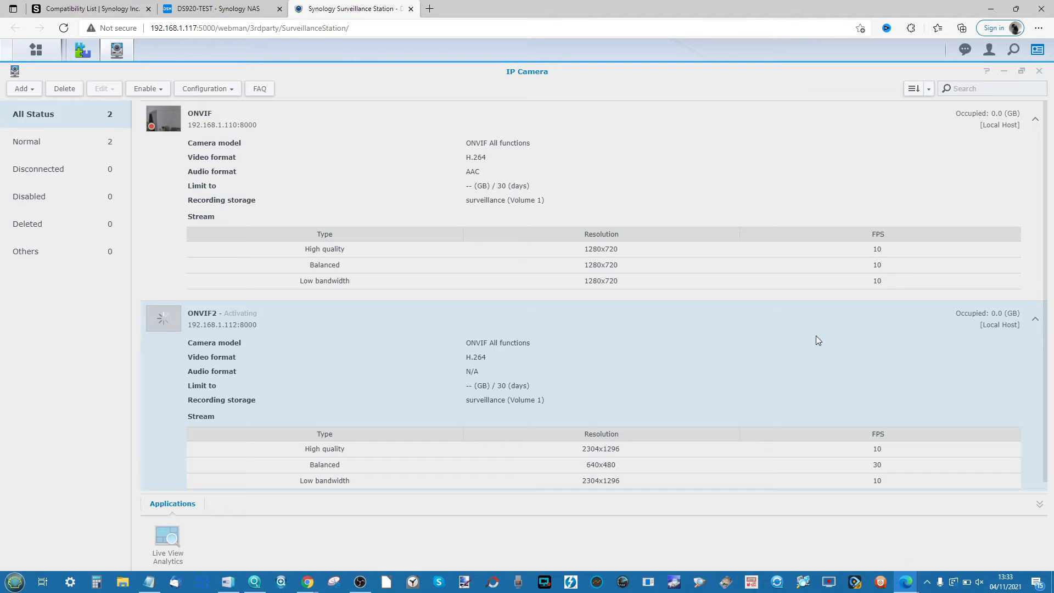
Step: Select the ONVIF camera at 192.168.1.110 and review the available edit, enable and configuration options
{"action": "left_click", "coordinate": [597, 203]}
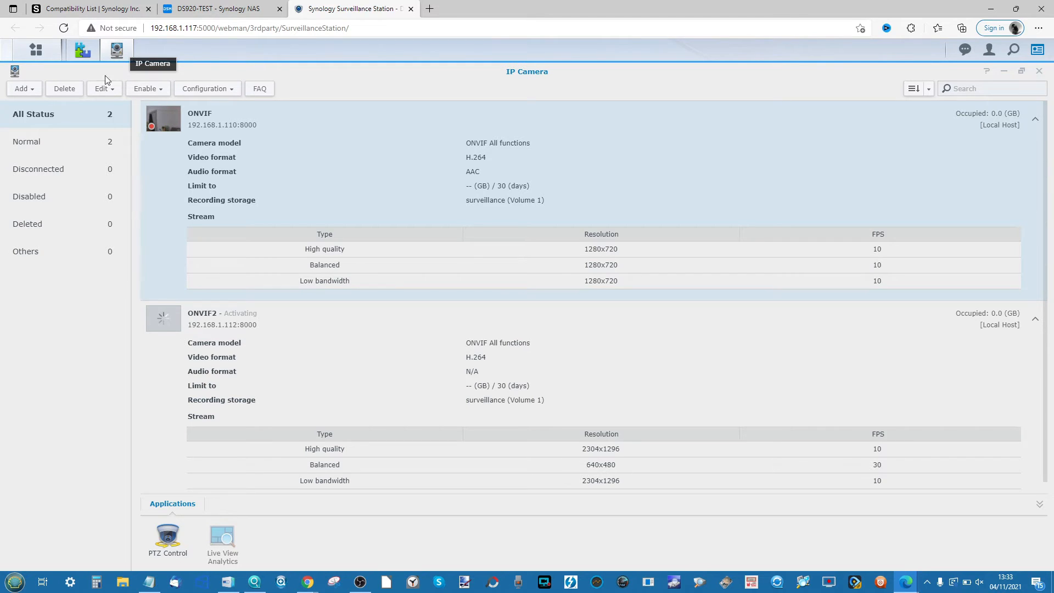
{"action": "left_click", "coordinate": [116, 94]}
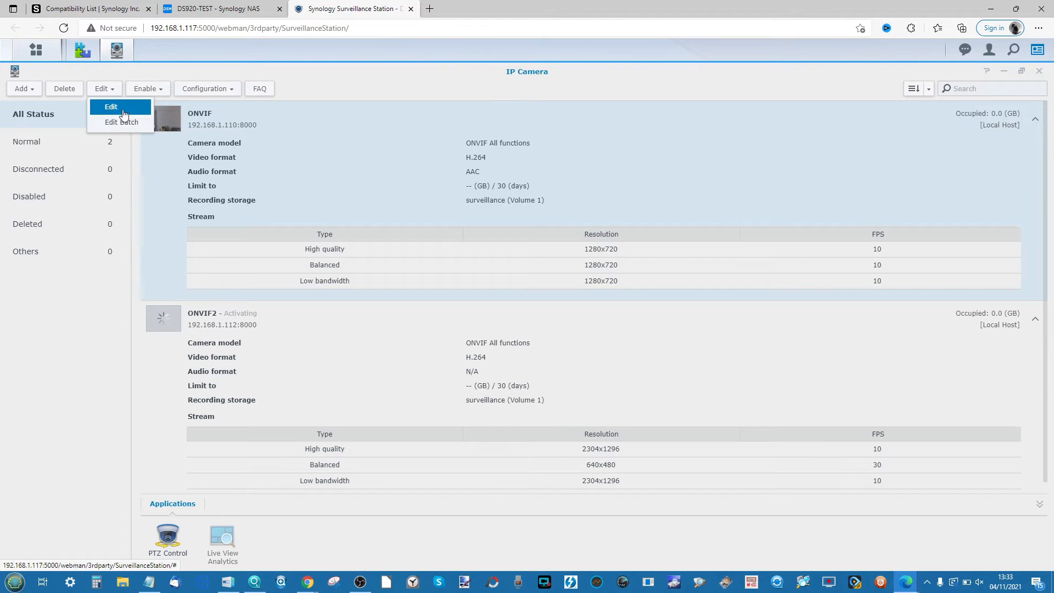
{"action": "left_click", "coordinate": [165, 92]}
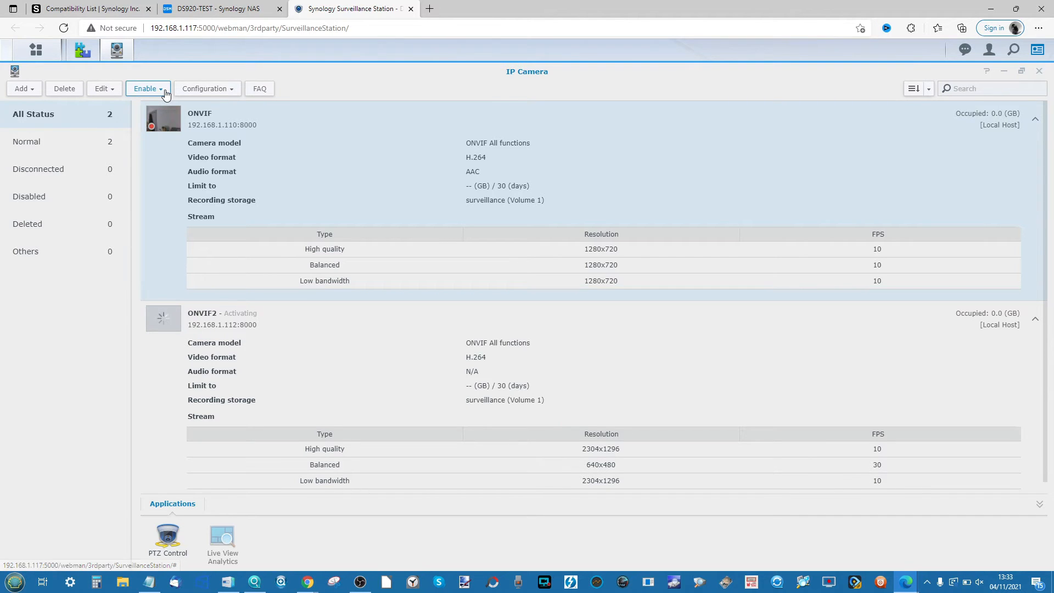
{"action": "left_click", "coordinate": [207, 90]}
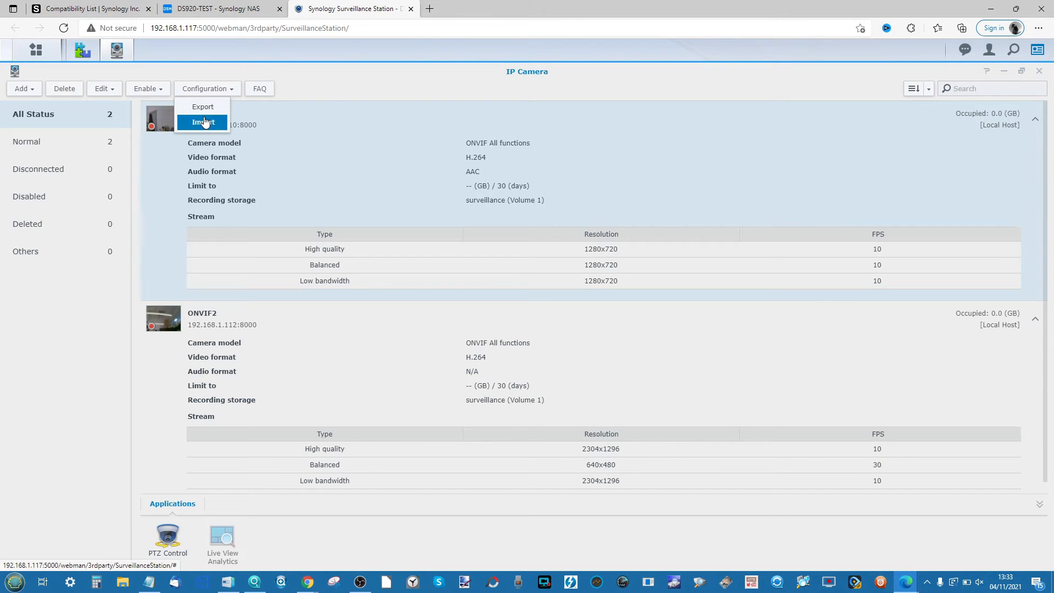
{"action": "left_click", "coordinate": [333, 97]}
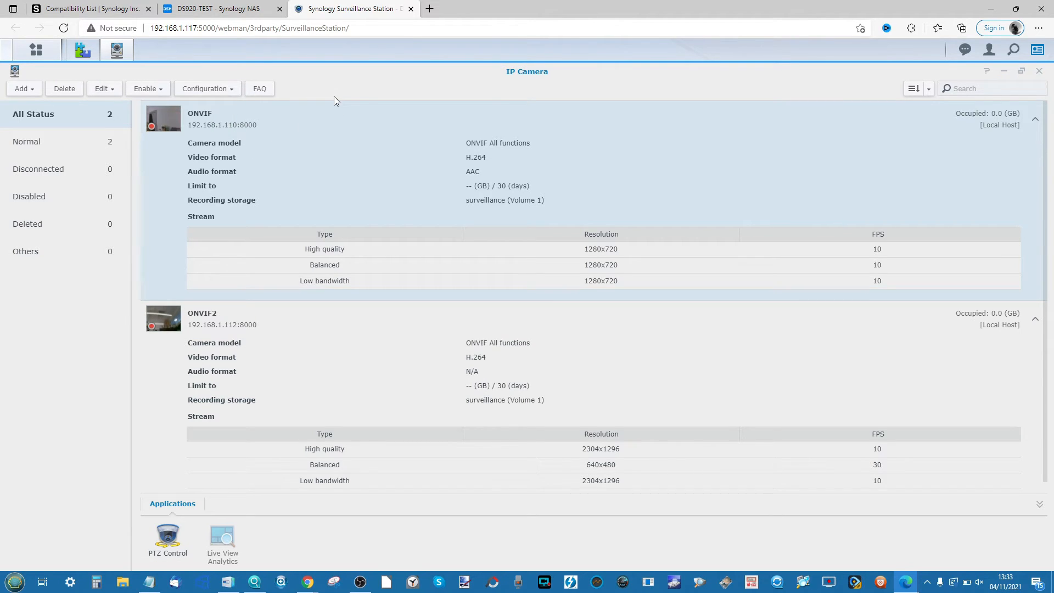
Step: Open the ONVIF camera for editing and review its device information, video and advanced settings
{"action": "left_click", "coordinate": [108, 91]}
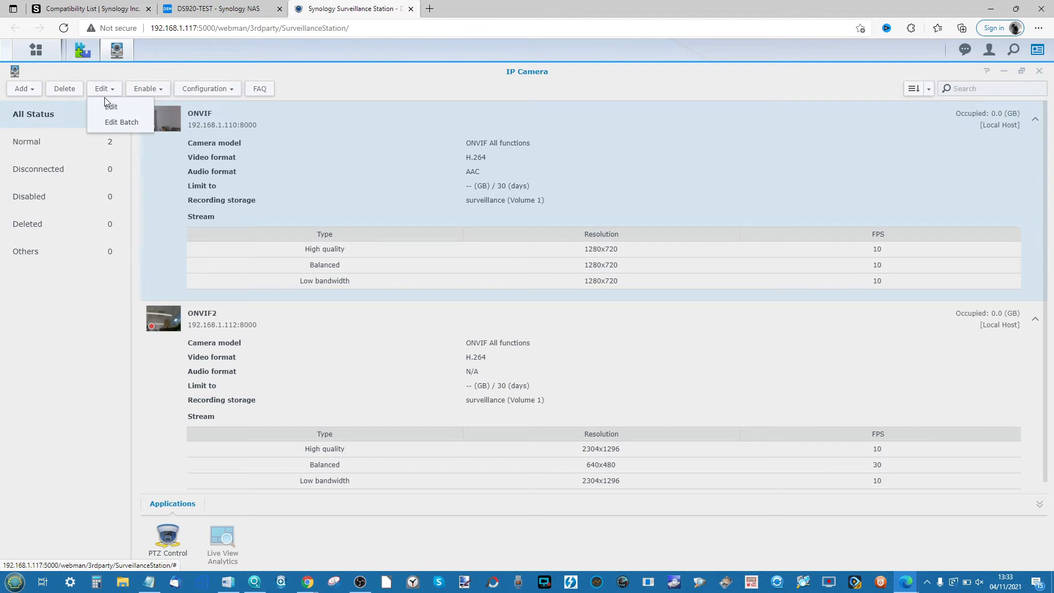
{"action": "left_click", "coordinate": [110, 106]}
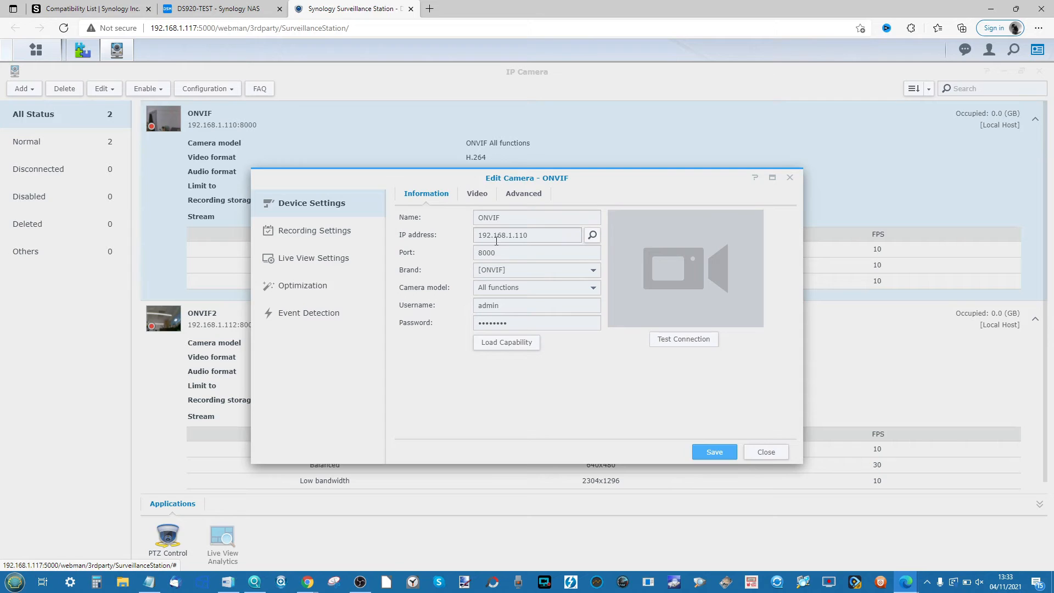
{"action": "left_click", "coordinate": [477, 197]}
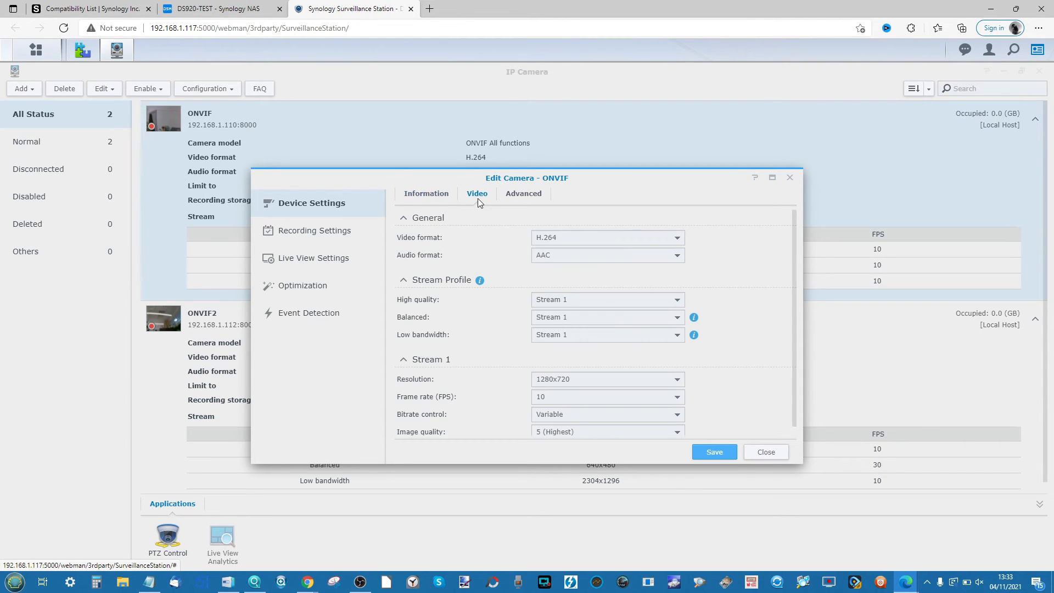
{"action": "scroll", "coordinate": [506, 248], "scroll_direction": "down", "scroll_amount": 1}
{"action": "scroll", "coordinate": [506, 248], "scroll_direction": "up", "scroll_amount": 1}
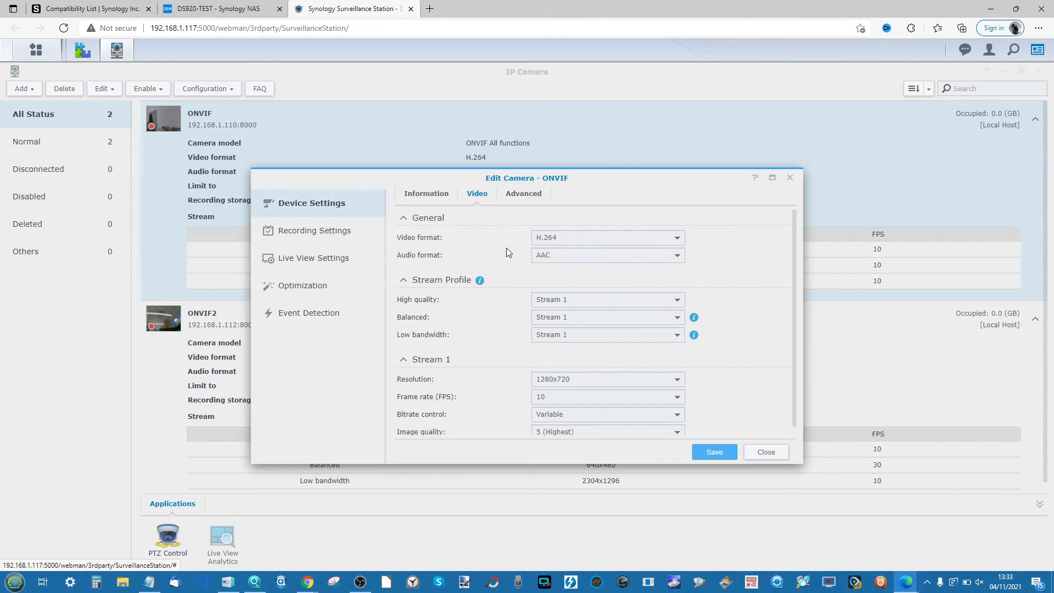
{"action": "left_click", "coordinate": [525, 194]}
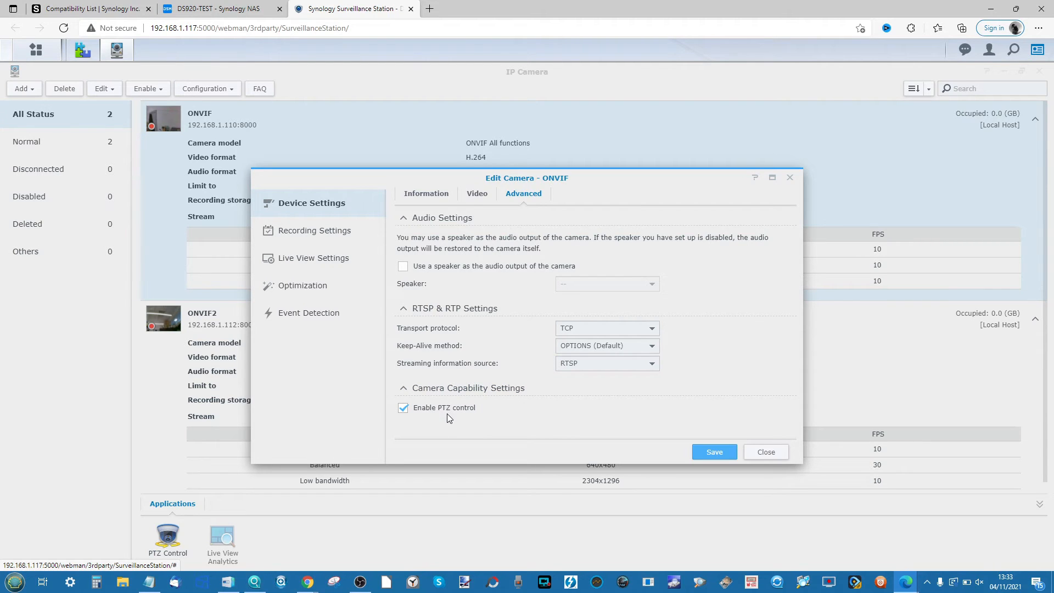
Step: Review the camera's recording settings, including retention, schedule, recording streams and advanced options
{"action": "left_click", "coordinate": [312, 235]}
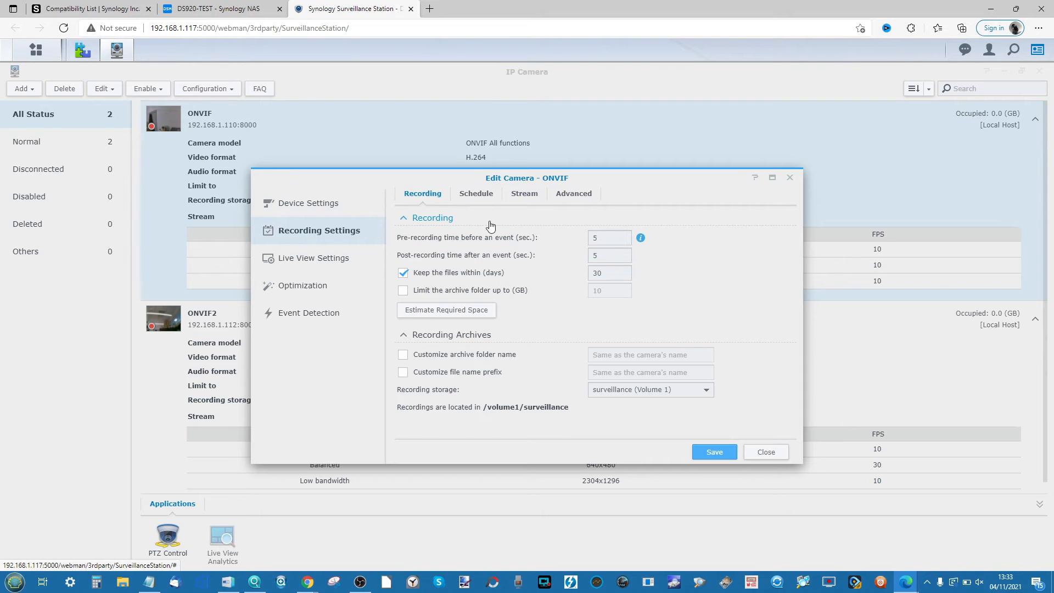
{"action": "left_click", "coordinate": [486, 197]}
{"action": "left_click", "coordinate": [514, 199]}
{"action": "left_click", "coordinate": [573, 196]}
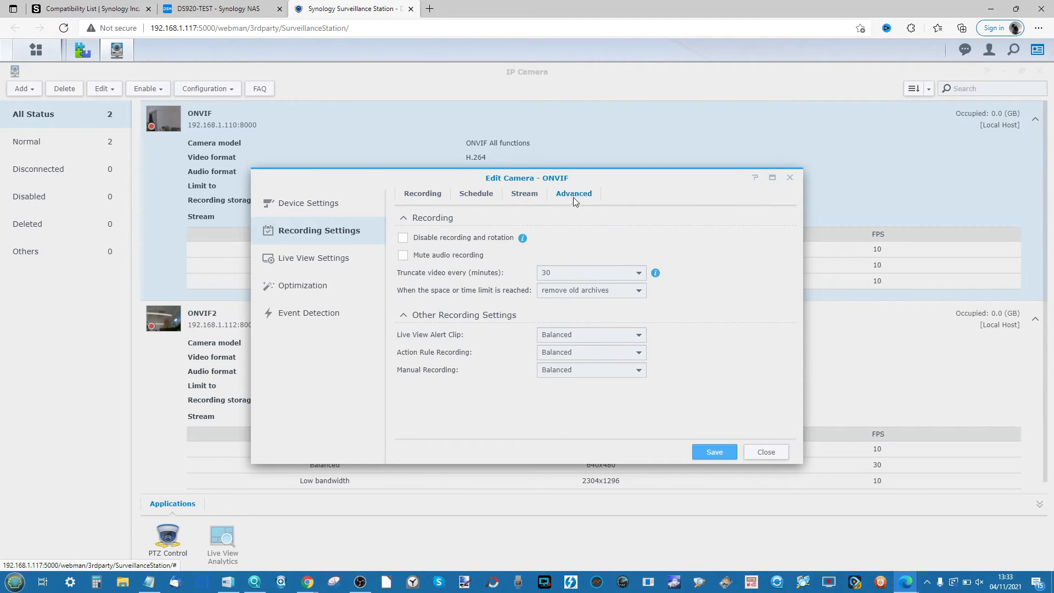
{"action": "left_click", "coordinate": [475, 196]}
{"action": "left_click", "coordinate": [522, 196]}
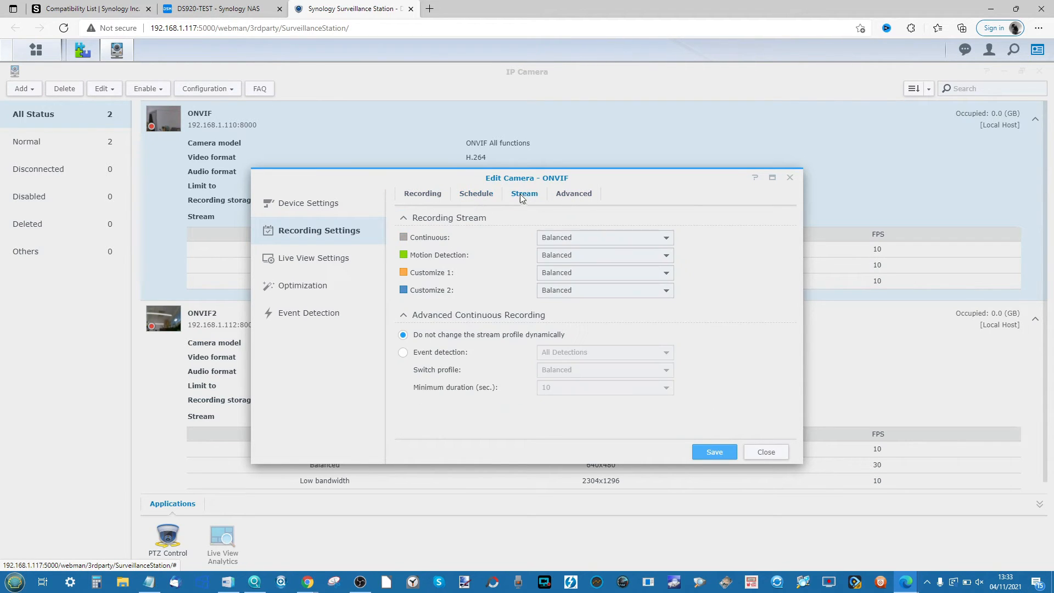
{"action": "left_click", "coordinate": [569, 196]}
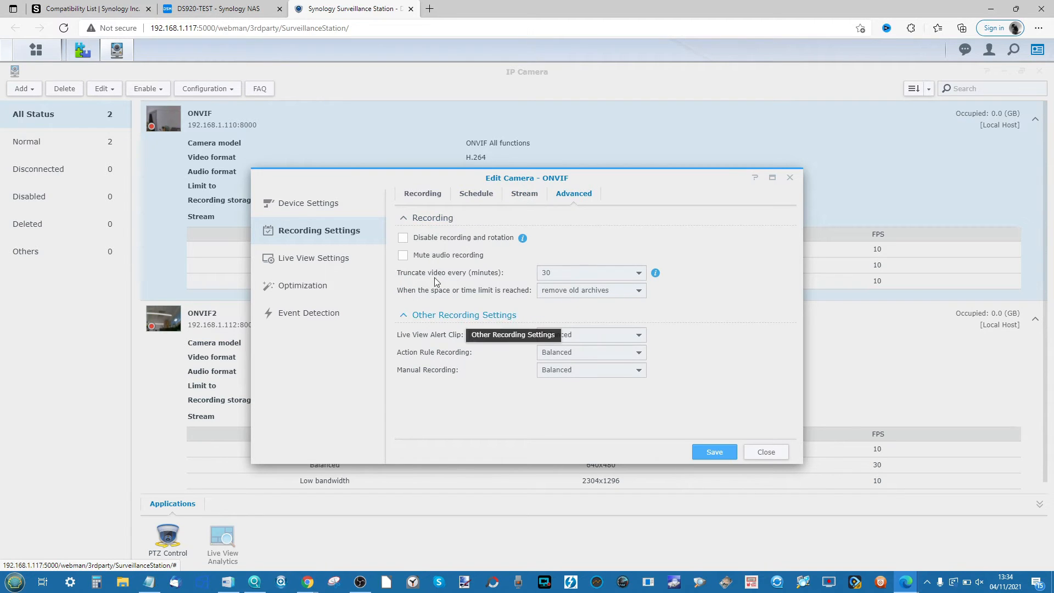
Step: Review the camera's live view stream and buffering settings and its general and advanced optimization options
{"action": "left_click", "coordinate": [321, 261]}
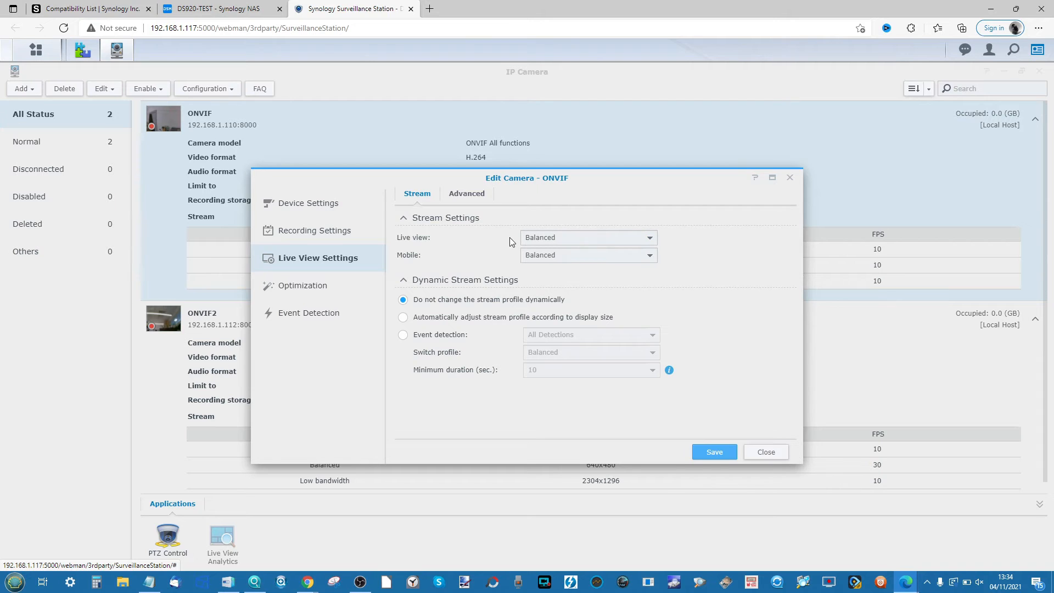
{"action": "left_click", "coordinate": [465, 193]}
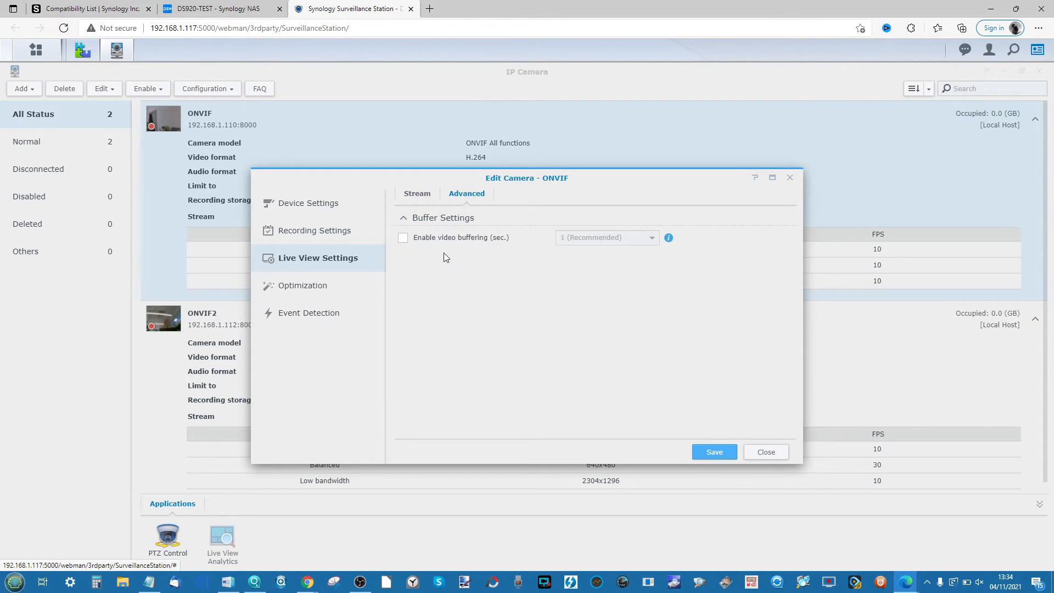
{"action": "left_click", "coordinate": [296, 283]}
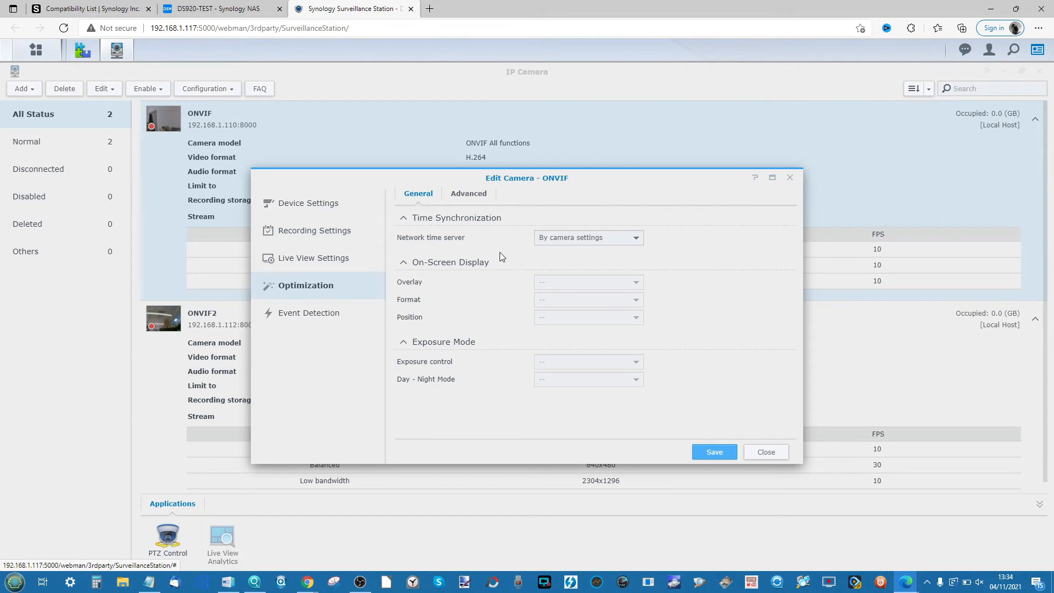
{"action": "left_click", "coordinate": [460, 197]}
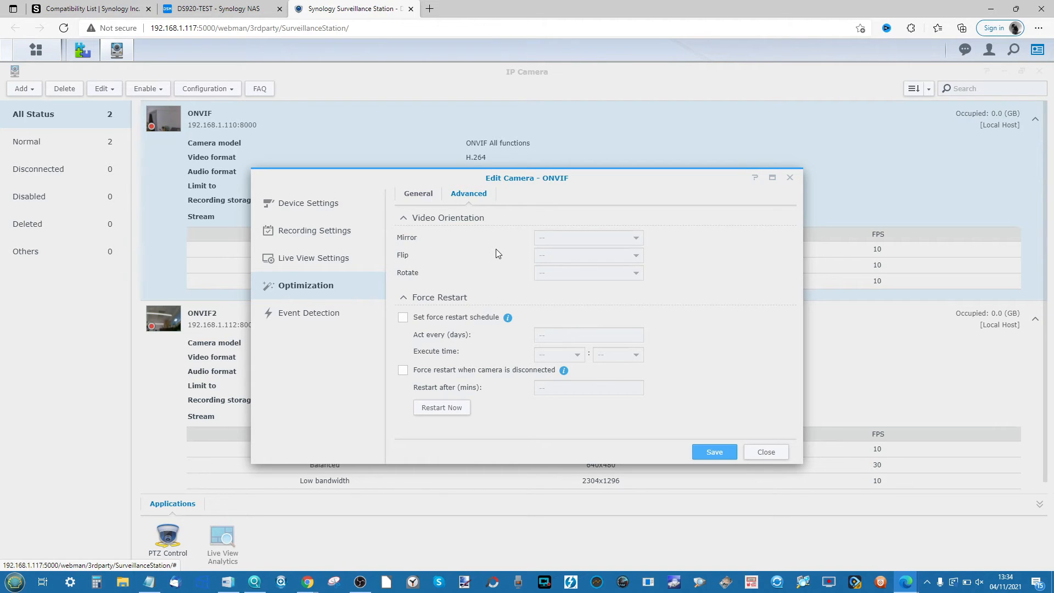
Step: Set the motion detection algorithm source for the ONVIF camera to By Surveillance Station
{"action": "left_click", "coordinate": [312, 311]}
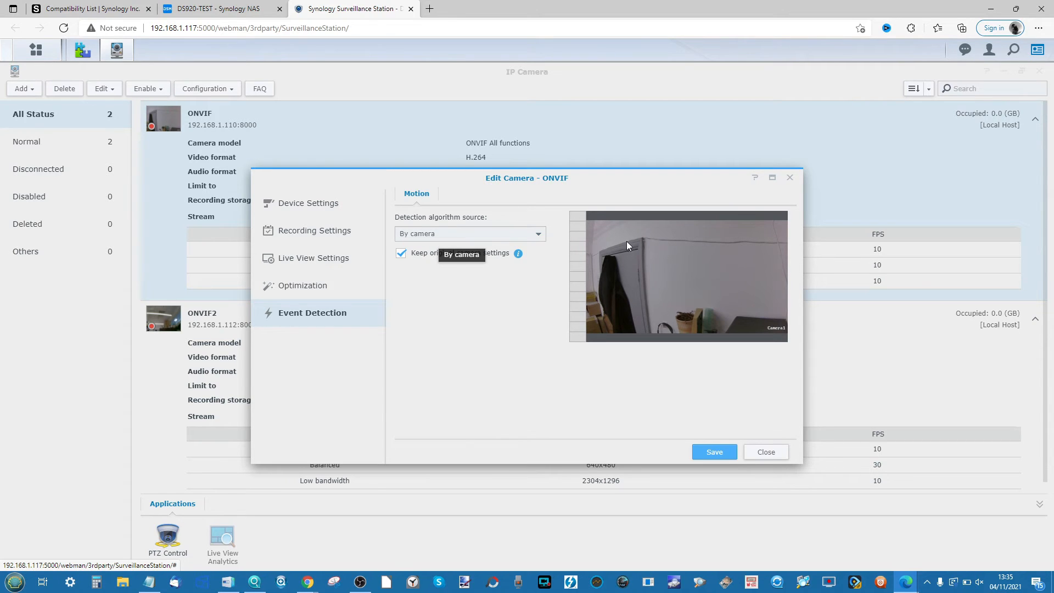
{"action": "left_click", "coordinate": [460, 234]}
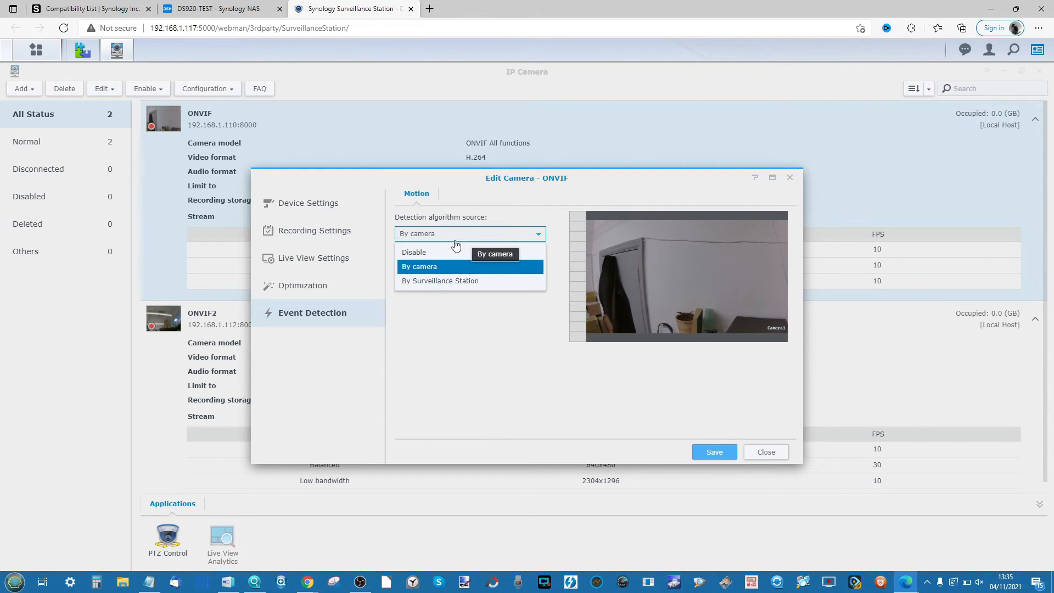
{"action": "left_click", "coordinate": [430, 281]}
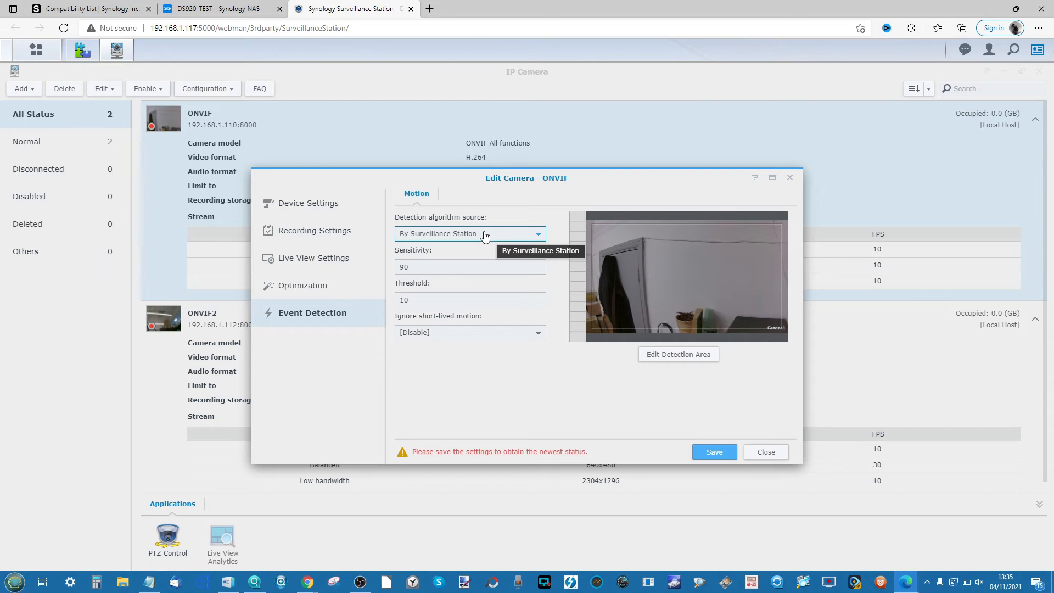
Step: Clear the motion detection area, redraw it over the doorway with the hanging coat, and save the camera settings
{"action": "left_click", "coordinate": [668, 361]}
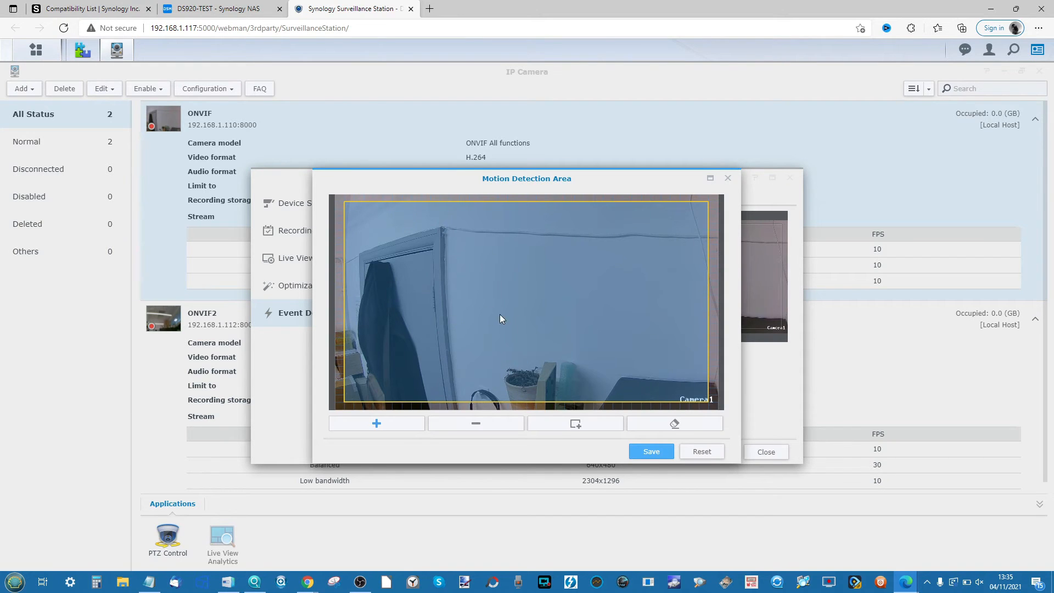
{"action": "left_click", "coordinate": [633, 426]}
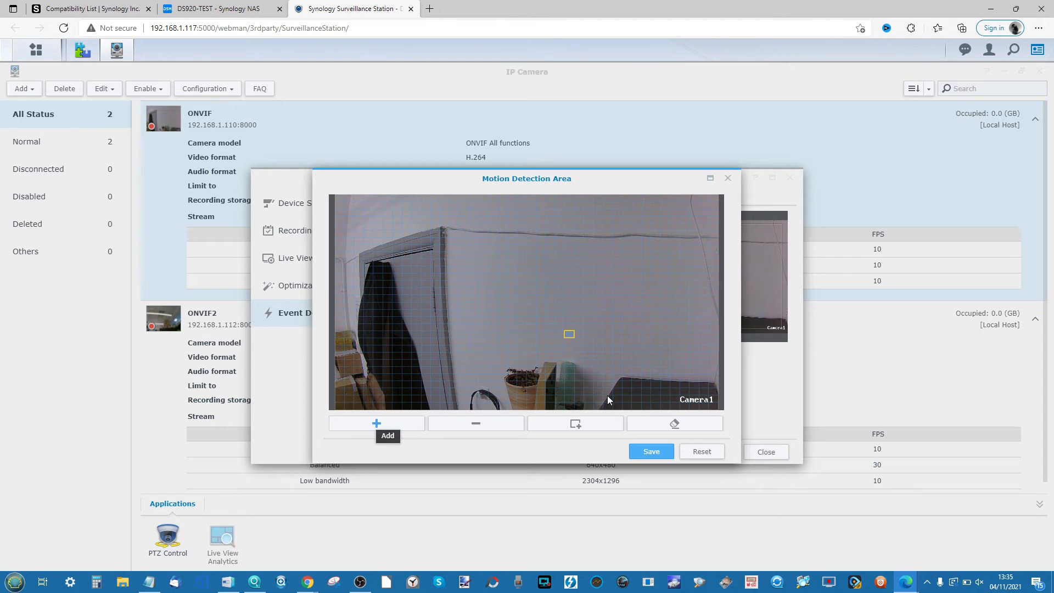
{"action": "left_click", "coordinate": [653, 422]}
{"action": "left_click_drag", "start_coordinate": [344, 211], "coordinate": [459, 405]}
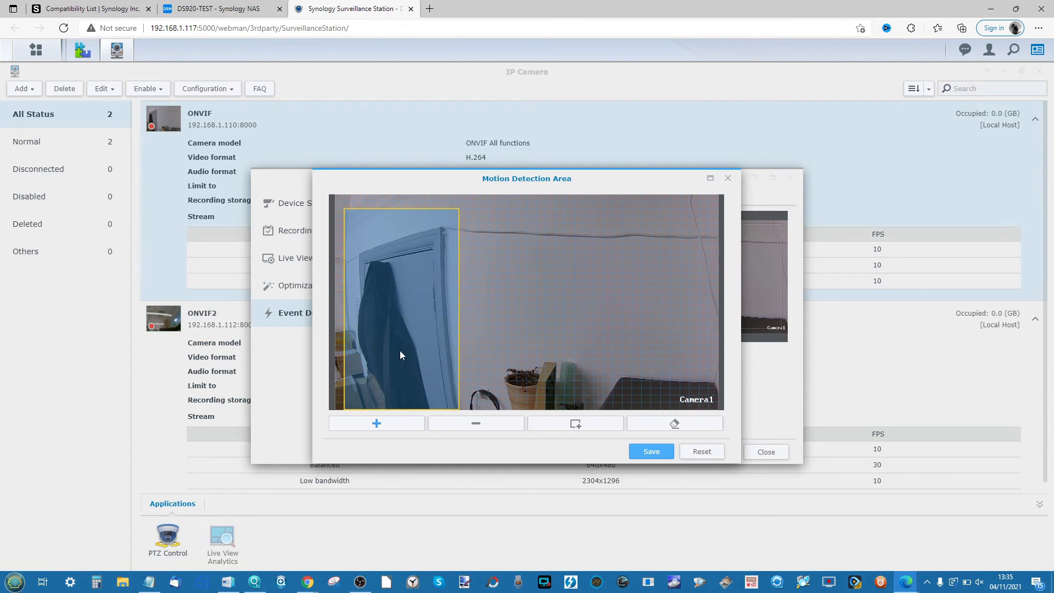
{"action": "left_click", "coordinate": [650, 452]}
{"action": "left_click", "coordinate": [727, 178]}
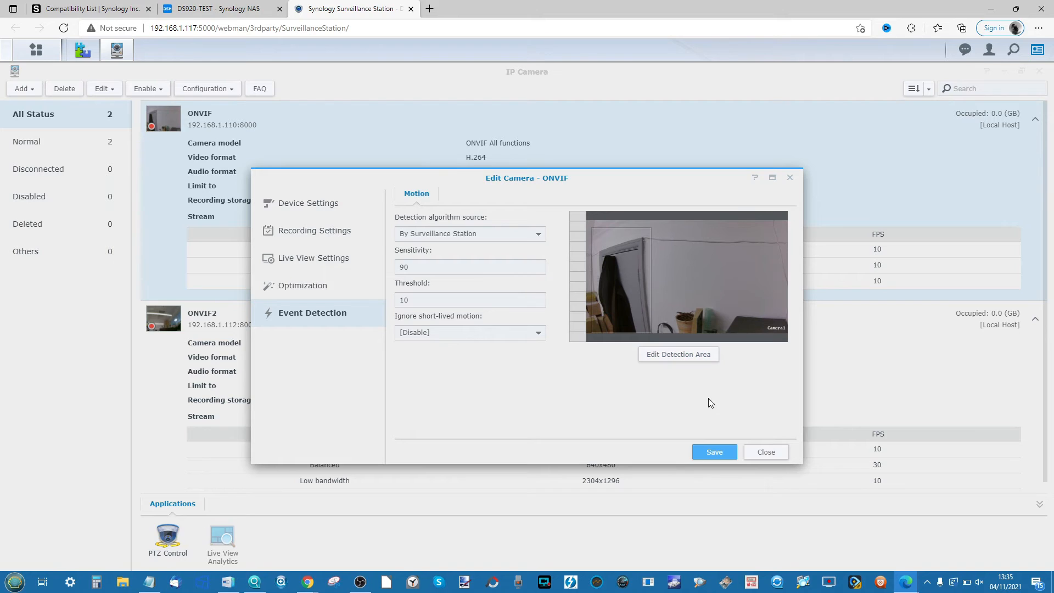
{"action": "left_click", "coordinate": [707, 453]}
{"action": "left_click", "coordinate": [768, 452]}
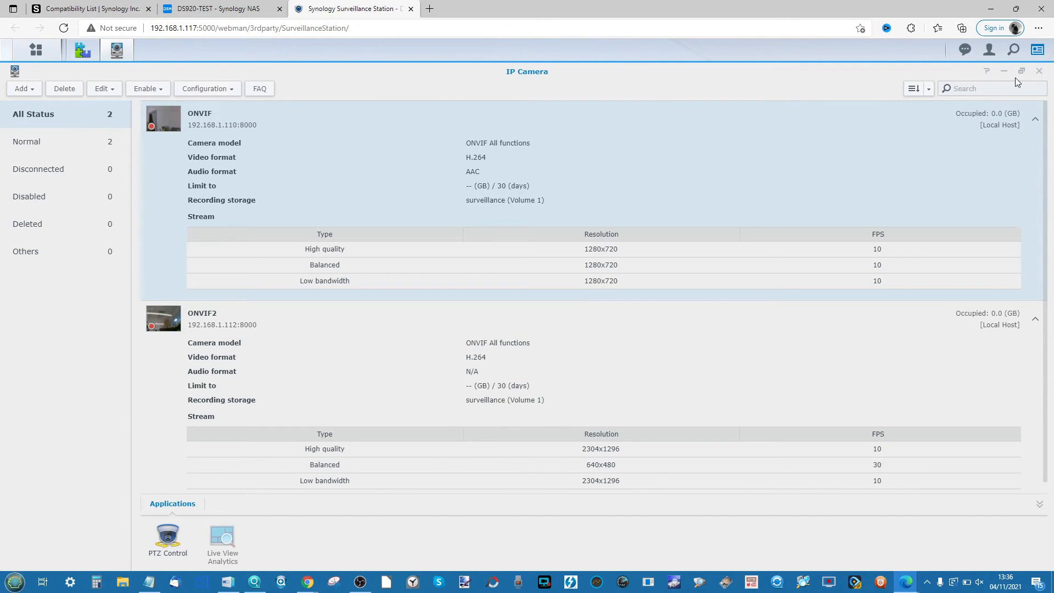
Step: Leave camera management for Live View and pan the ONVIF camera left in two moves, past the door to the storage shelves
{"action": "left_click", "coordinate": [1037, 73]}
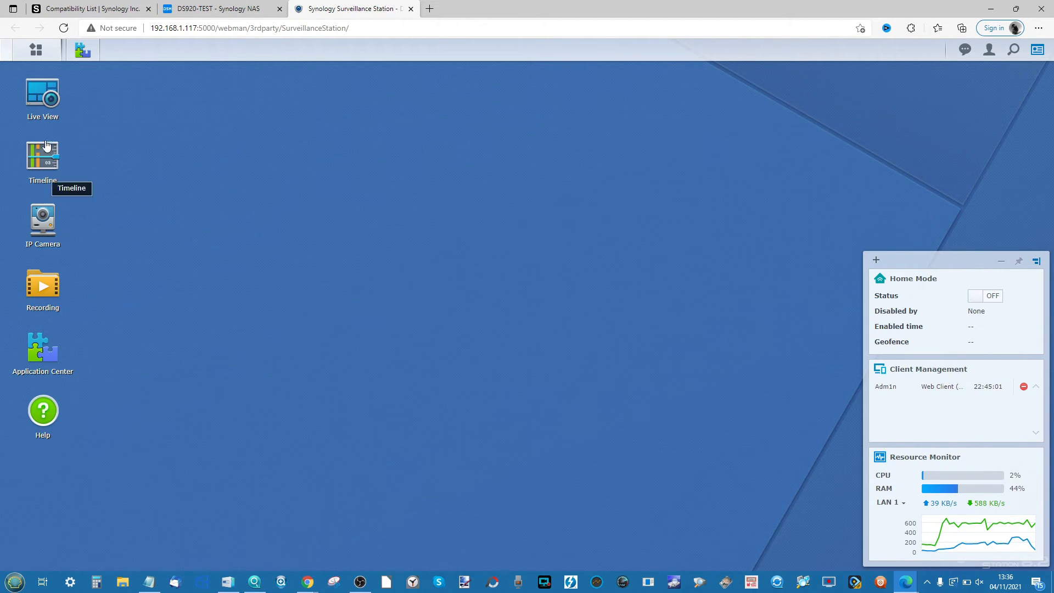
{"action": "left_click", "coordinate": [42, 93]}
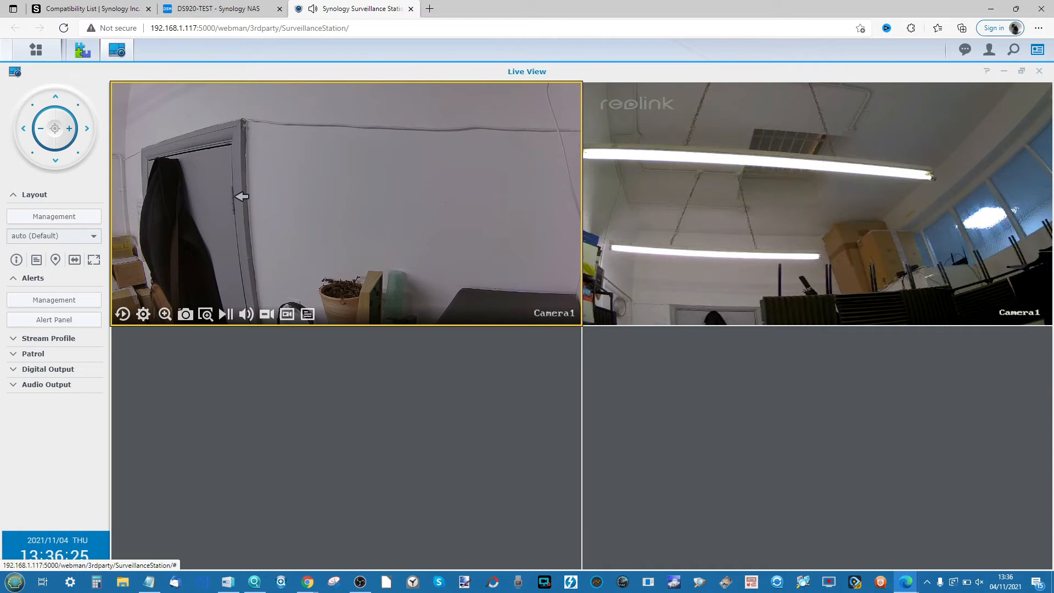
{"action": "left_click", "coordinate": [241, 196]}
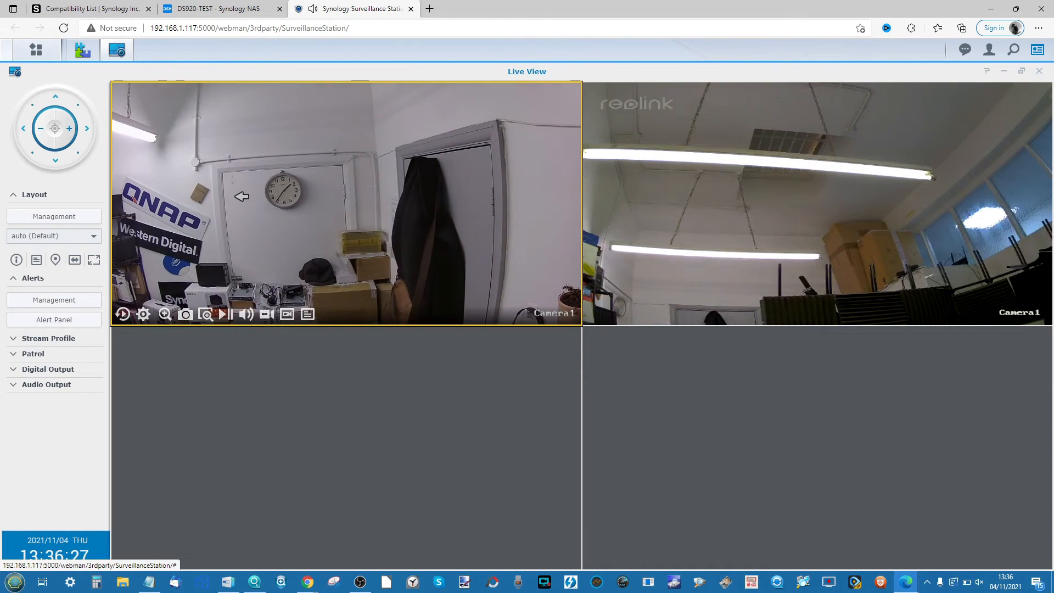
{"action": "left_click", "coordinate": [242, 196]}
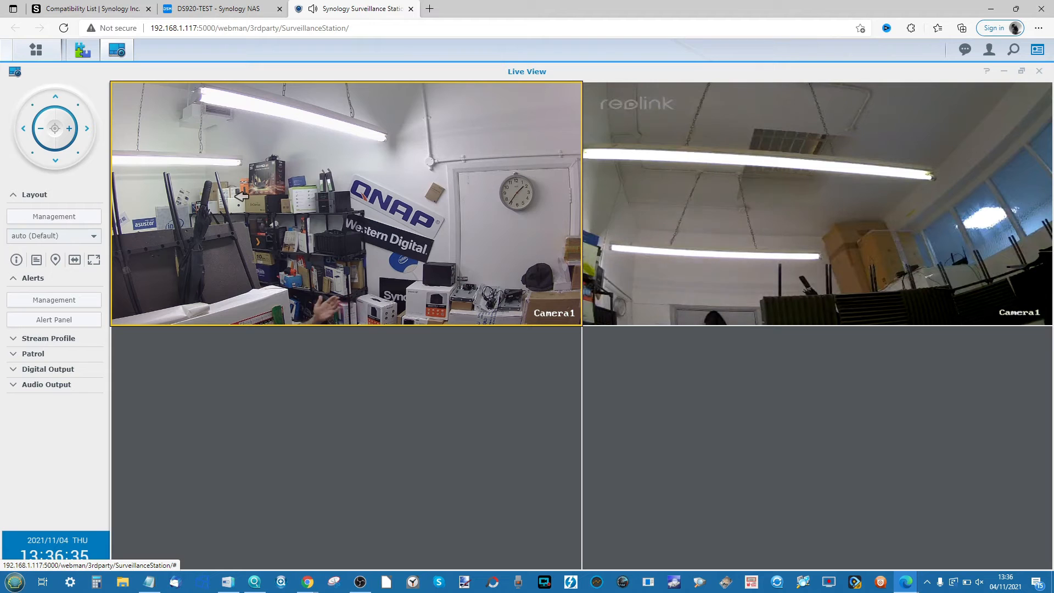
Step: Try the ONVIF camera's lens zoom in Live View by zooming in and back out
{"action": "left_click", "coordinate": [736, 209]}
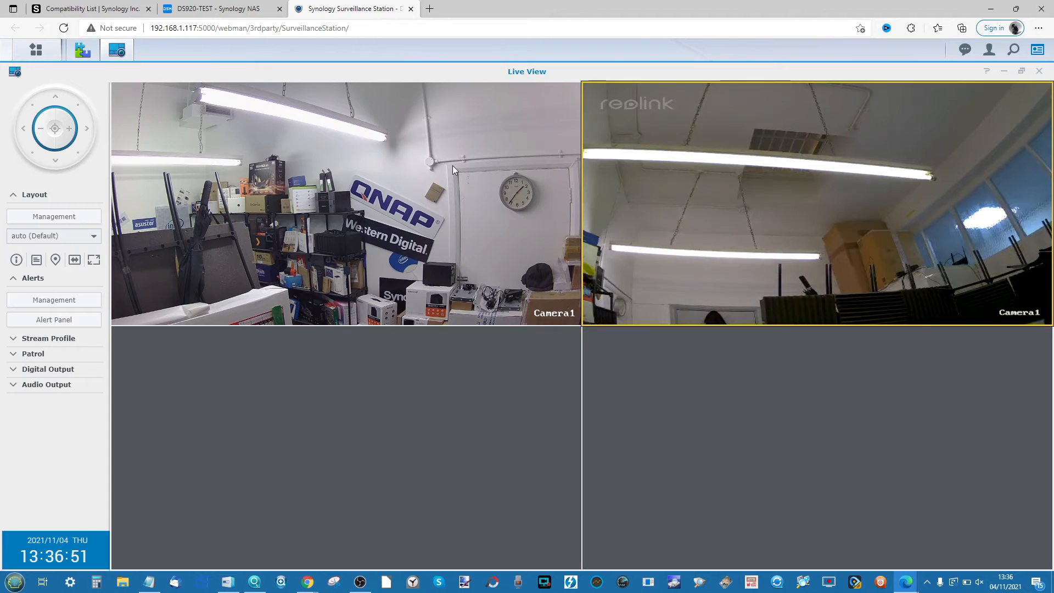
{"action": "left_click", "coordinate": [399, 185]}
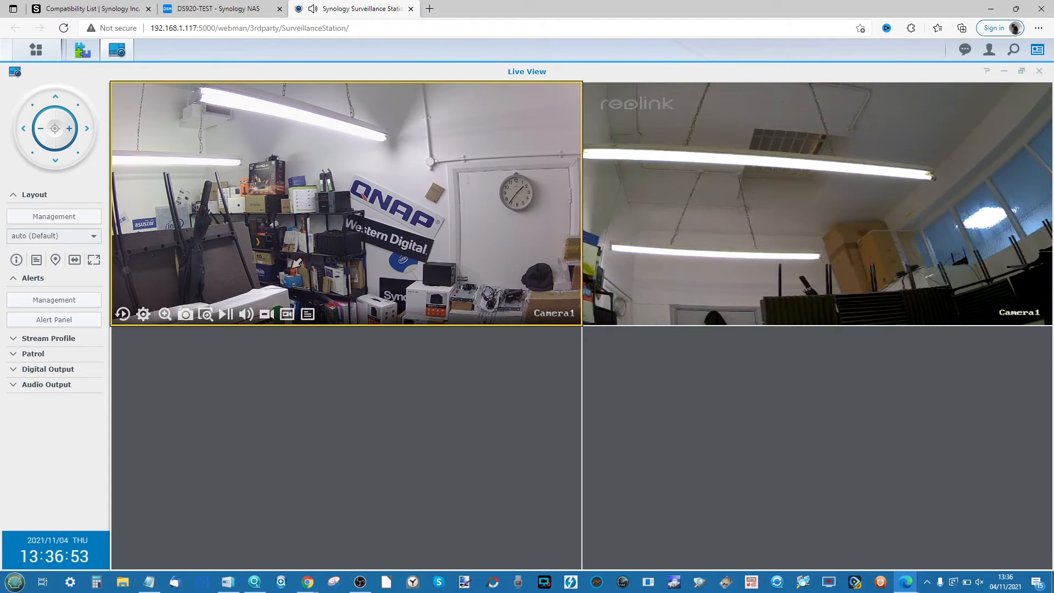
{"action": "left_click", "coordinate": [170, 318]}
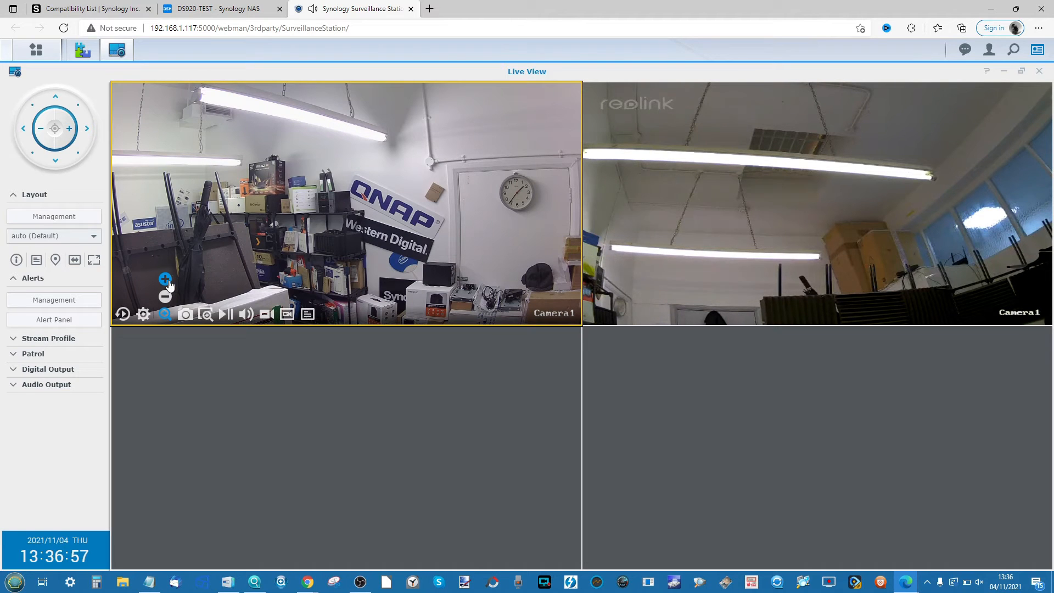
{"action": "left_click", "coordinate": [185, 276]}
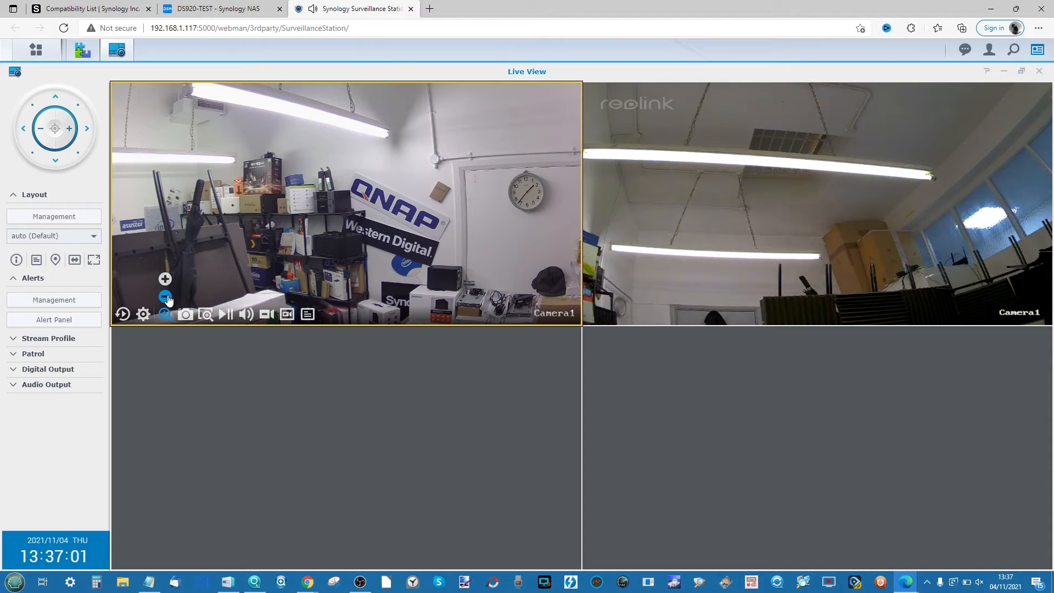
{"action": "left_click", "coordinate": [165, 297]}
Step: Digitally zoom the Reolink feed to 2.8x around the lower ceiling light, then restore the full picture
{"action": "left_click", "coordinate": [779, 215]}
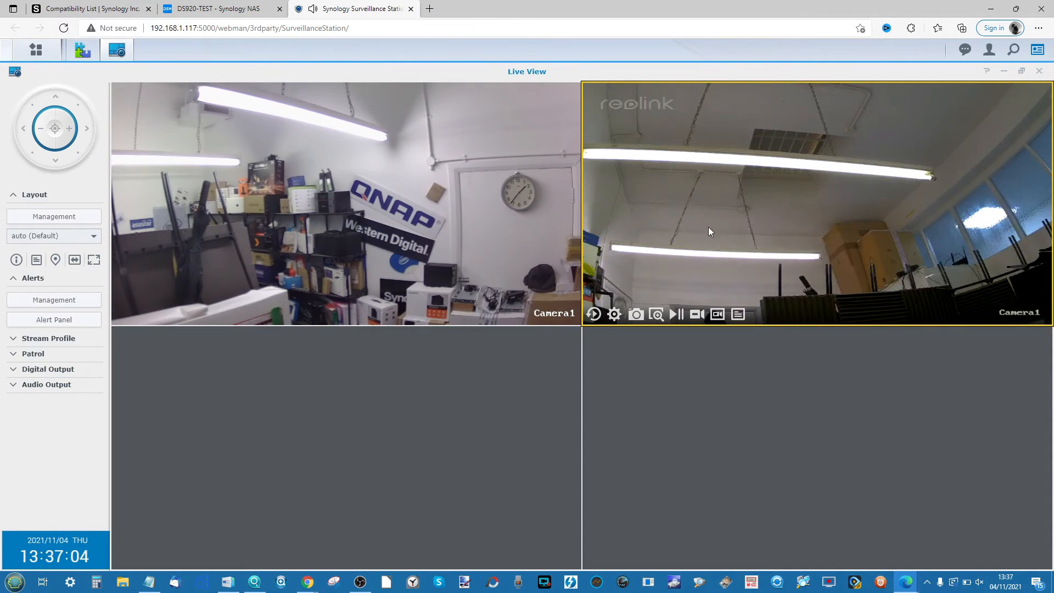
{"action": "left_click", "coordinate": [653, 317]}
{"action": "left_click_drag", "start_coordinate": [811, 299], "coordinate": [792, 269]}
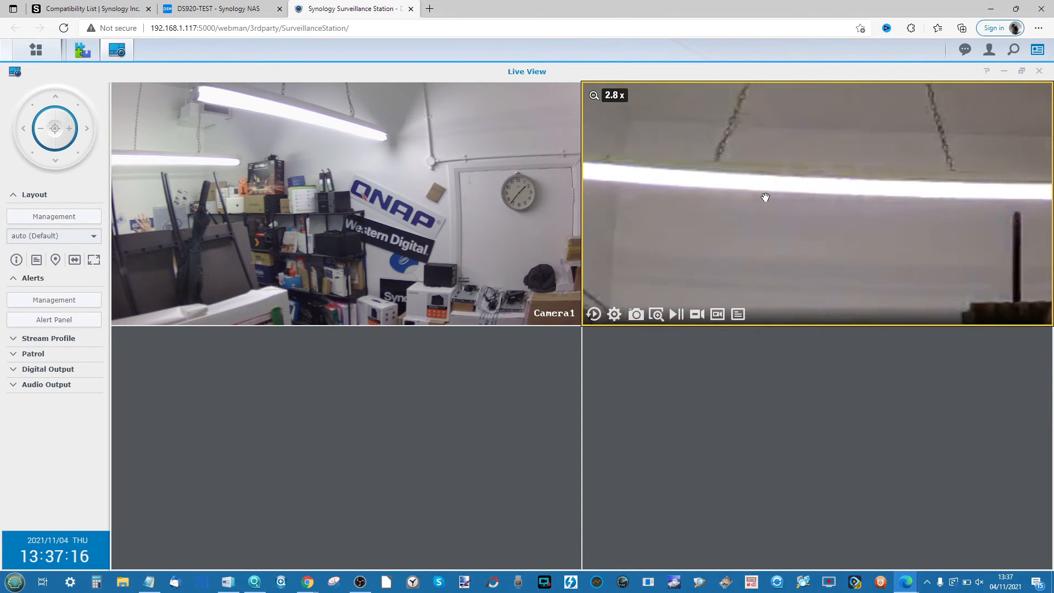
{"action": "left_click", "coordinate": [596, 98]}
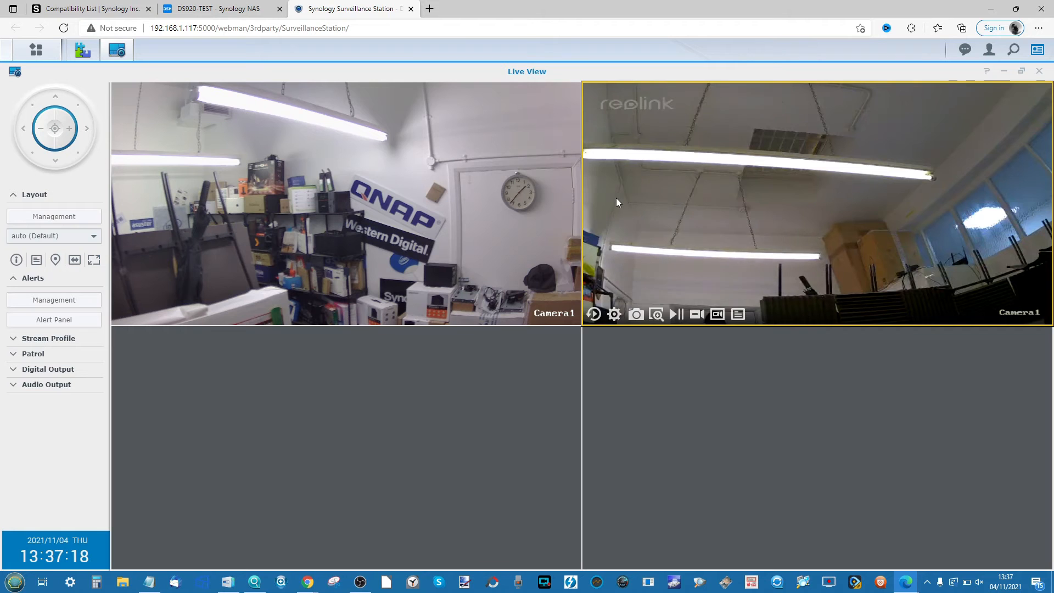
Step: Digitally zoom the ONVIF camera's feed to 2.5x on the shelves beside the Western Digital banner
{"action": "left_click", "coordinate": [261, 215]}
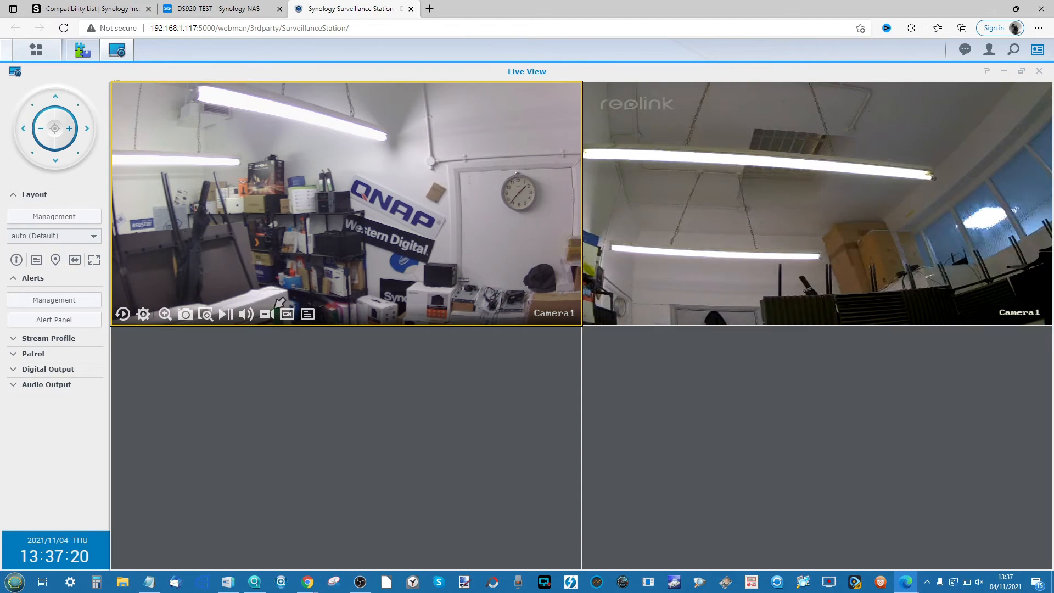
{"action": "left_click", "coordinate": [205, 314]}
{"action": "left_click_drag", "start_coordinate": [221, 218], "coordinate": [371, 318]}
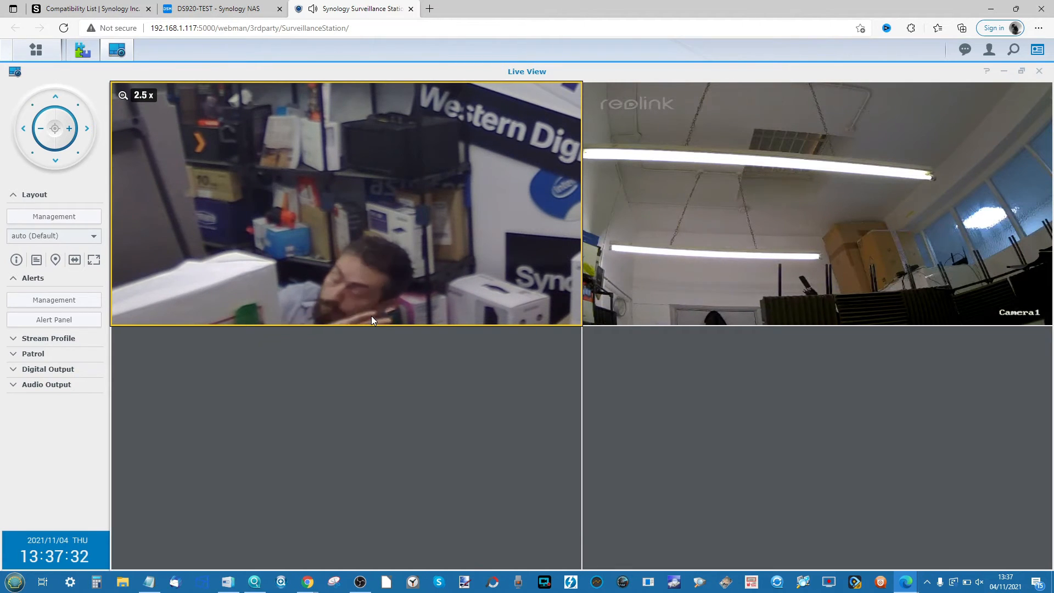
{"action": "mouse_move", "coordinate": [249, 199]}
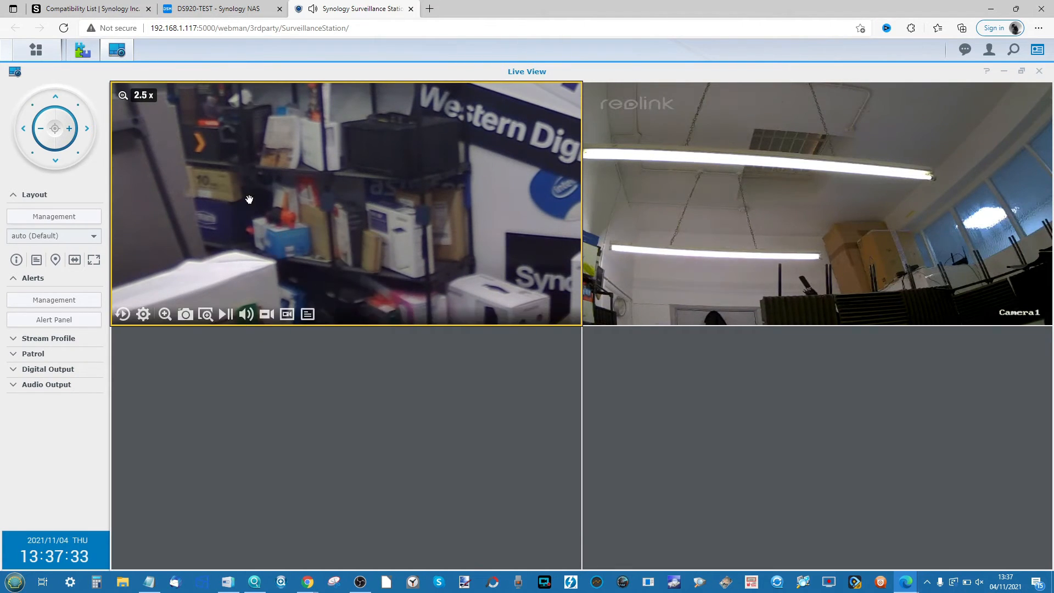
Step: Restore the ONVIF camera's full picture, take a snapshot of its feed and download the image
{"action": "left_click", "coordinate": [123, 95]}
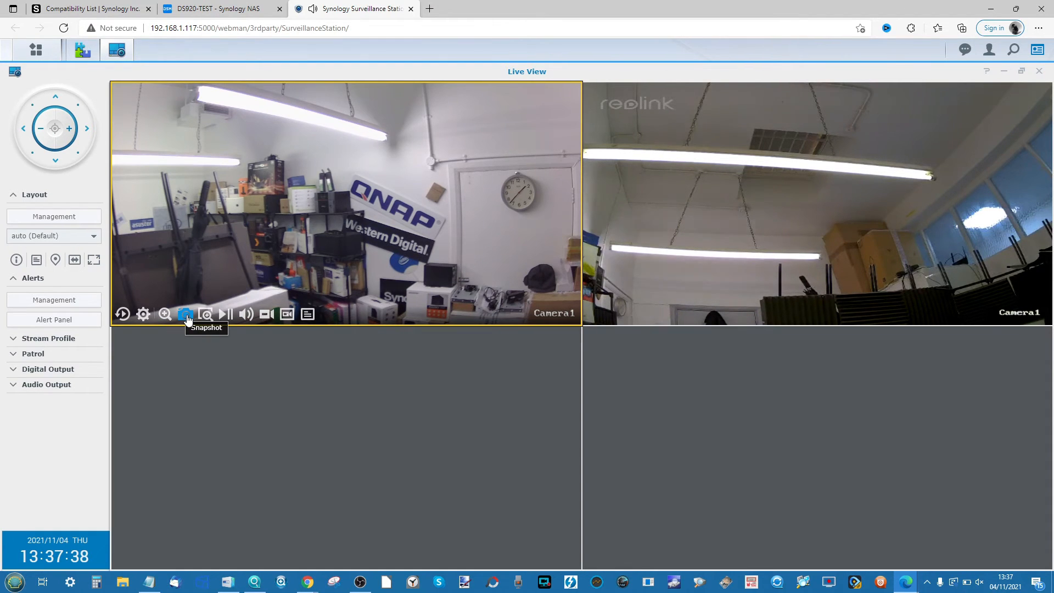
{"action": "left_click", "coordinate": [187, 317]}
{"action": "mouse_move", "coordinate": [548, 121]}
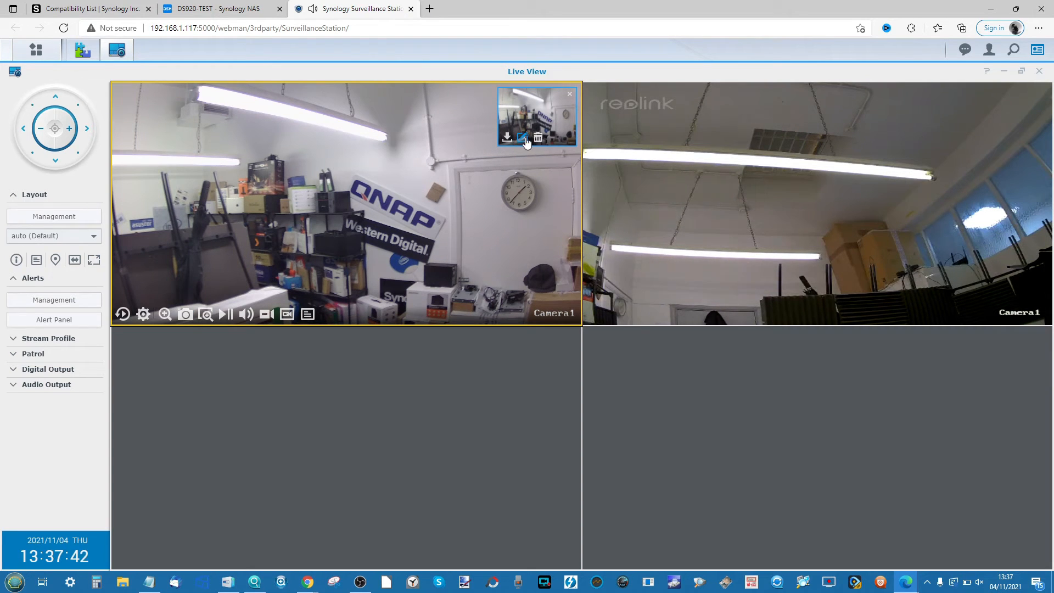
{"action": "left_click", "coordinate": [507, 139]}
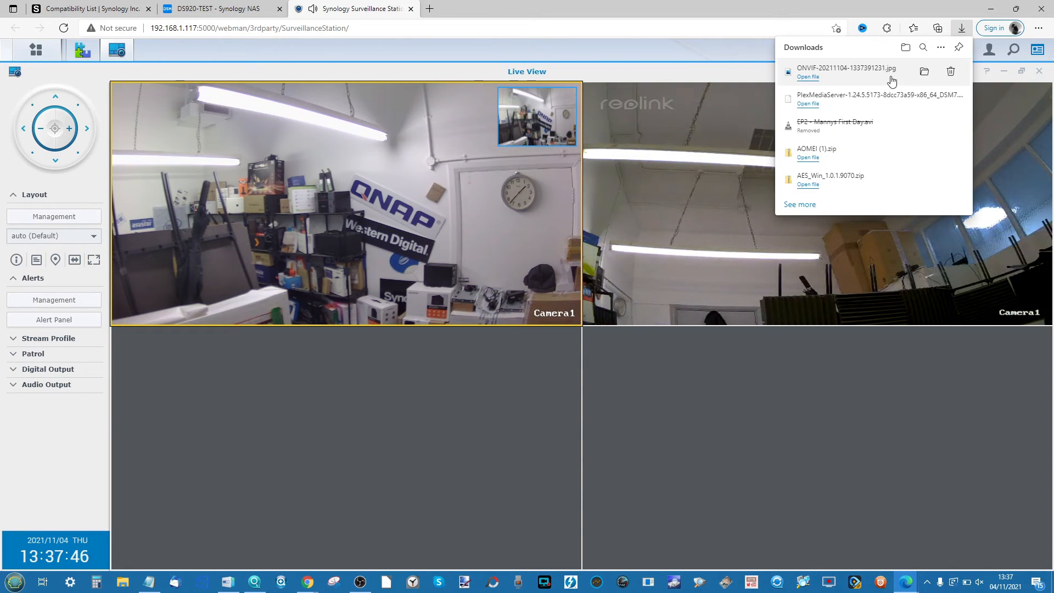
Step: Pan the ONVIF camera right from the storage shelves to the door with the hanging coat
{"action": "mouse_move", "coordinate": [556, 101]}
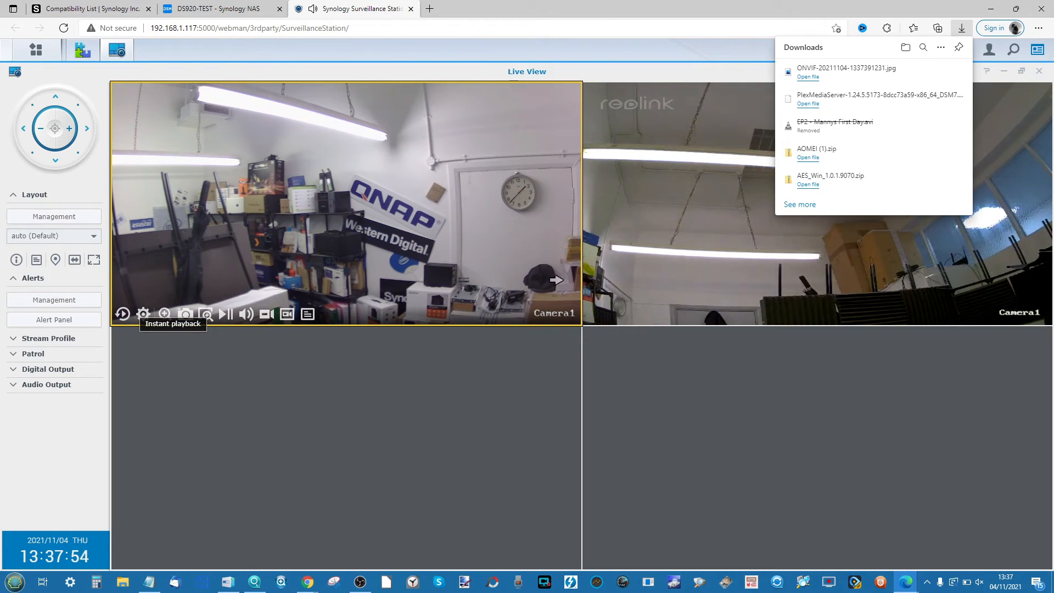
{"action": "mouse_move", "coordinate": [244, 315]}
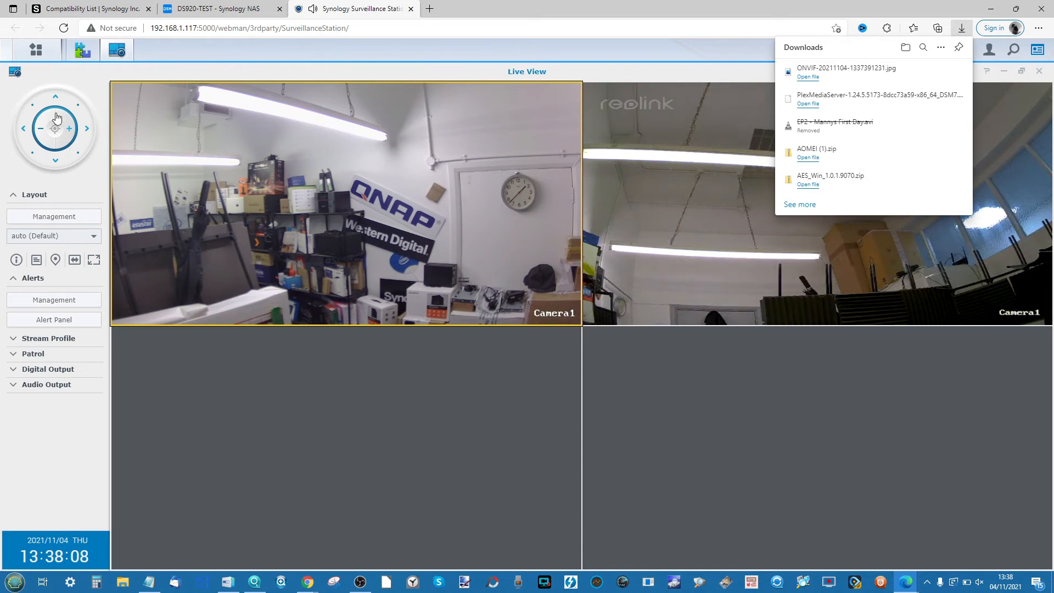
{"action": "left_click", "coordinate": [86, 130]}
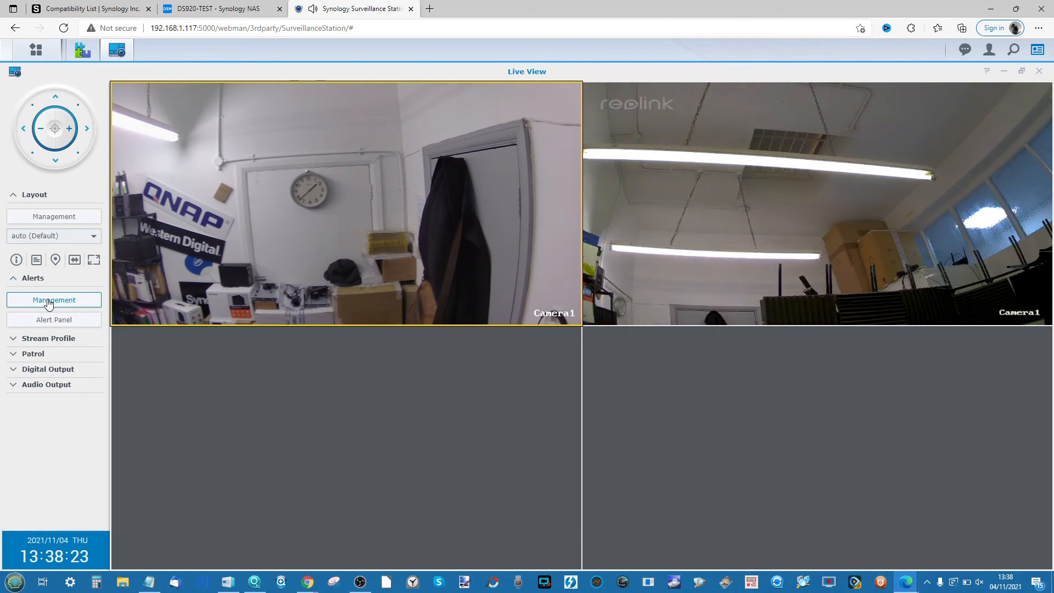
Step: Look at the alert panel, review the event list and advanced options in Alert Management, and close it unchanged
{"action": "left_click", "coordinate": [54, 320]}
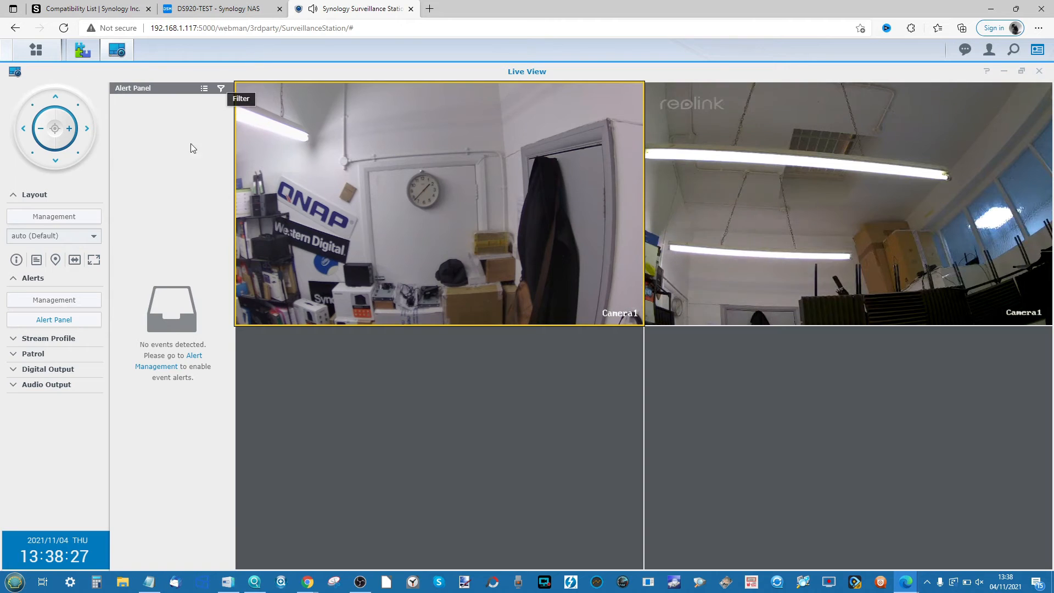
{"action": "left_click", "coordinate": [74, 320]}
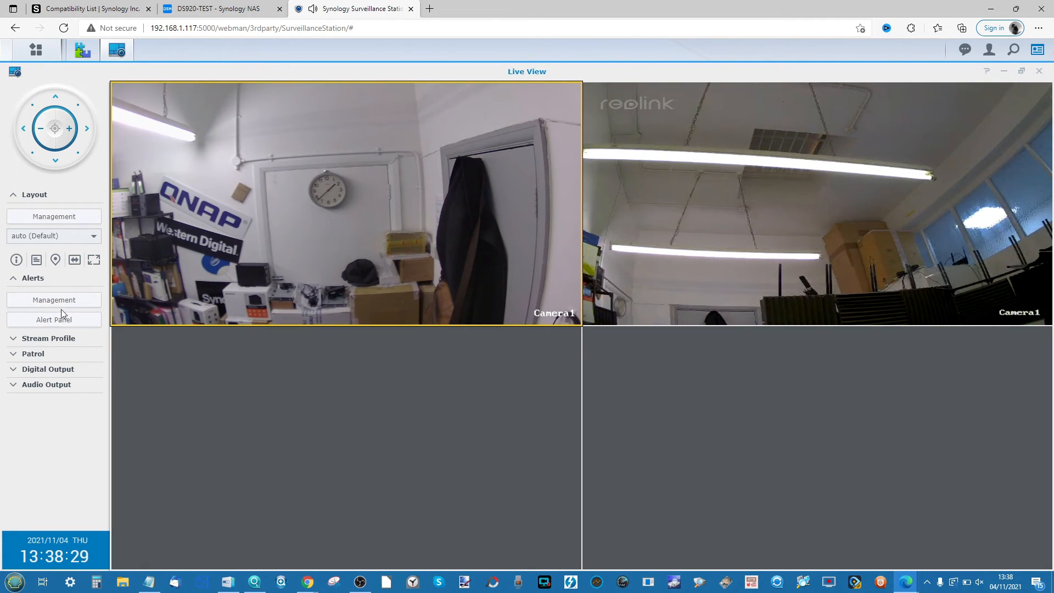
{"action": "left_click", "coordinate": [65, 300]}
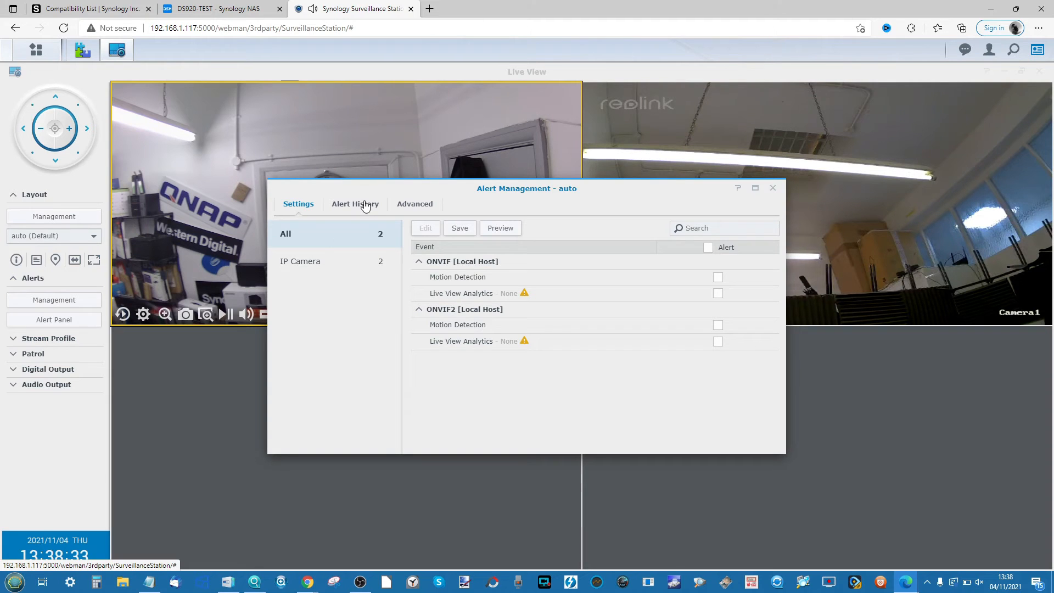
{"action": "left_click", "coordinate": [416, 204]}
{"action": "scroll", "coordinate": [437, 246], "scroll_direction": "down", "scroll_amount": 1}
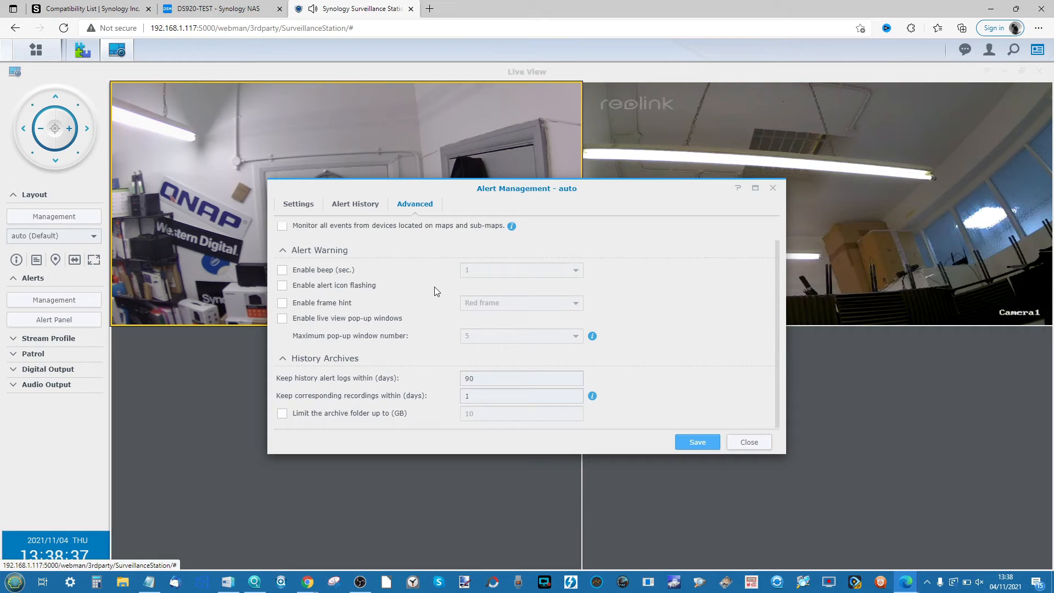
{"action": "left_click", "coordinate": [773, 189]}
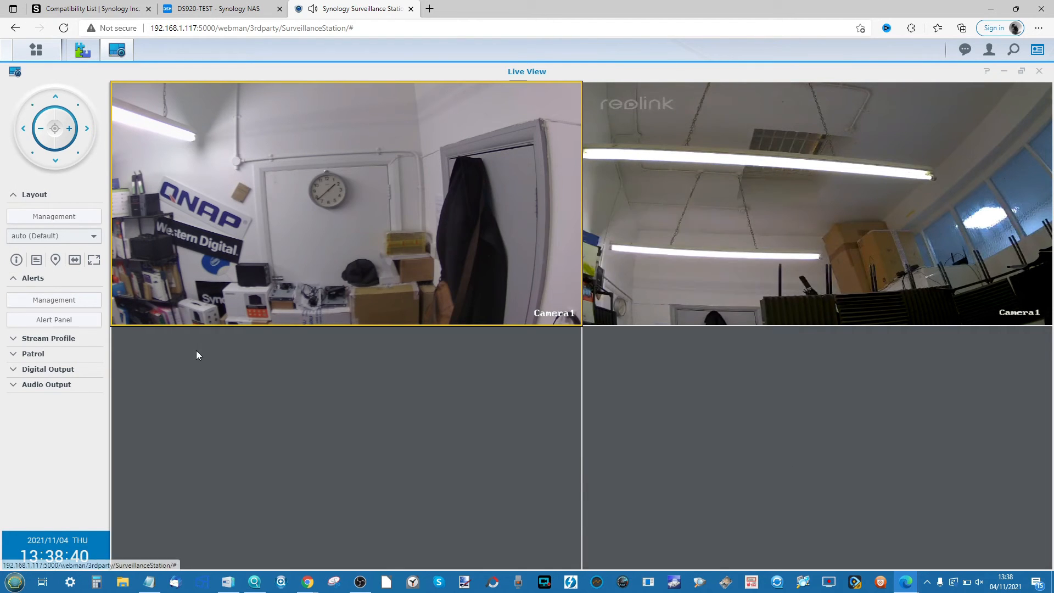
Step: Examine the Audio Output, Digital Output, Patrol and Stream Profile settings, including the stream quality choices, and close Live View
{"action": "left_click", "coordinate": [17, 386]}
{"action": "left_click", "coordinate": [17, 372]}
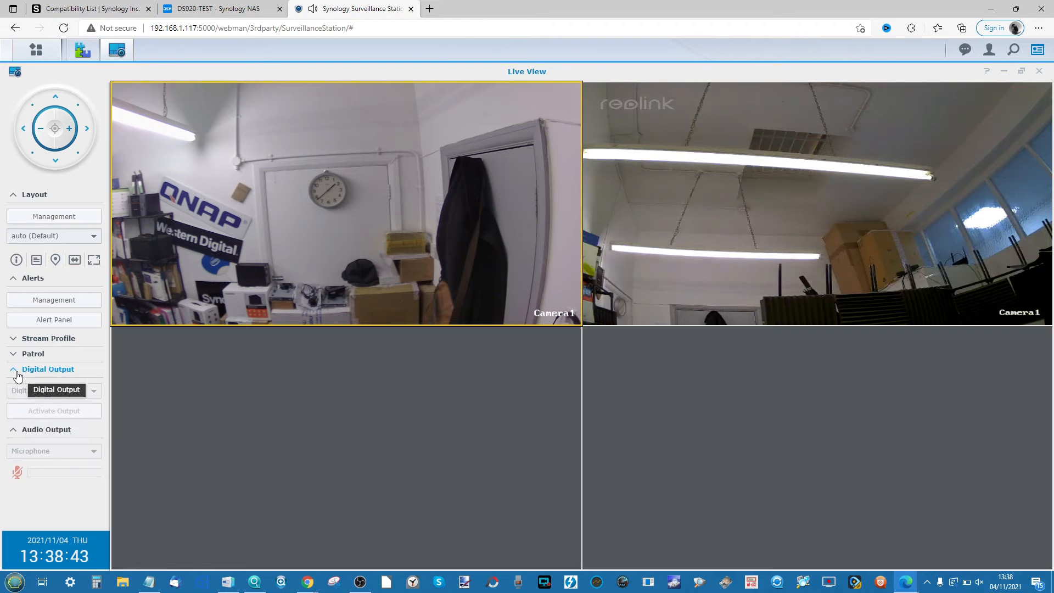
{"action": "left_click", "coordinate": [17, 355]}
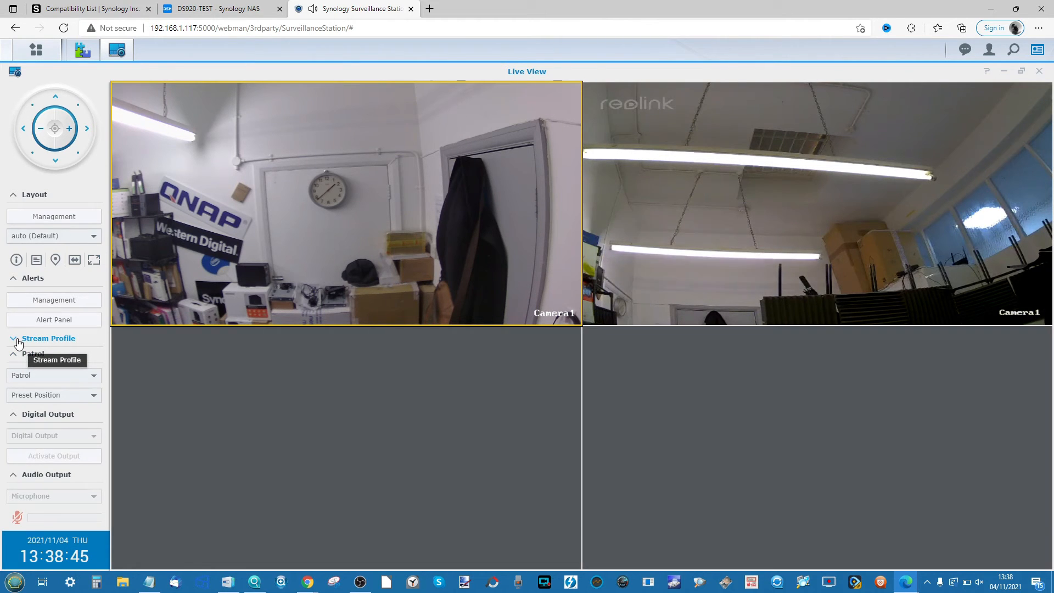
{"action": "left_click", "coordinate": [18, 343]}
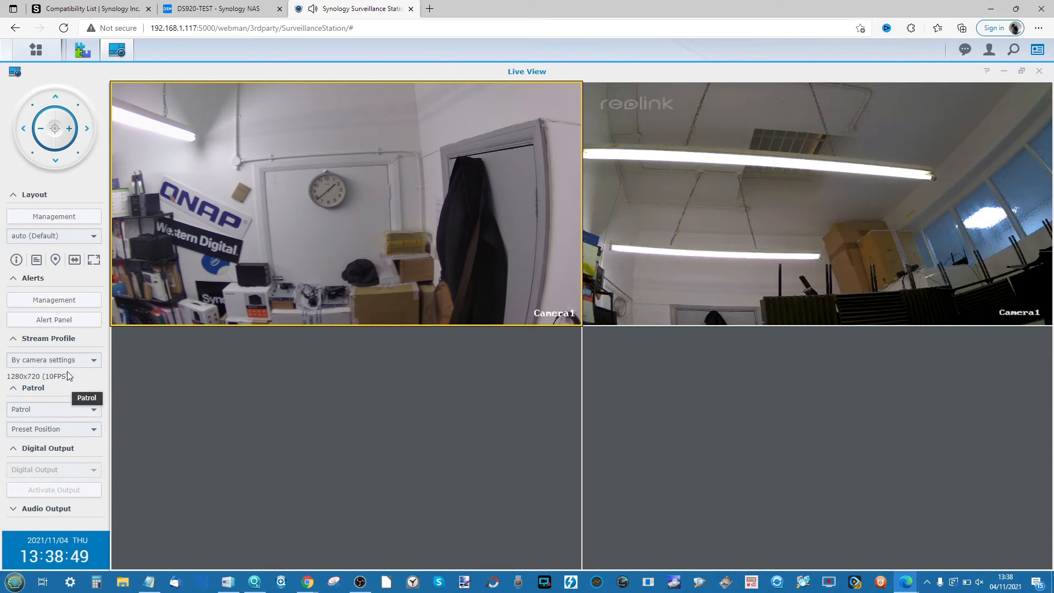
{"action": "left_click", "coordinate": [80, 361]}
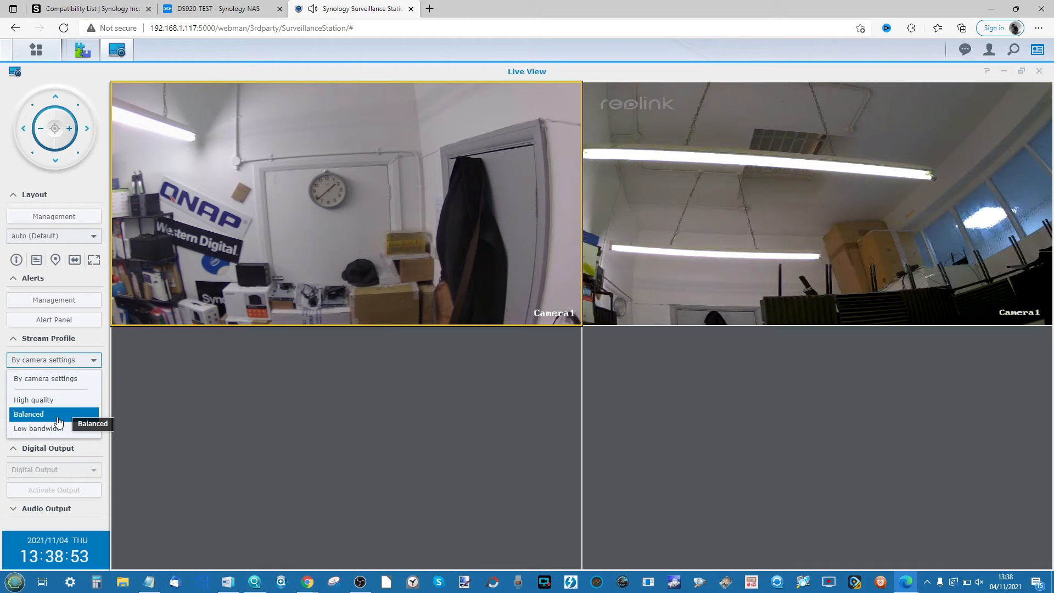
{"action": "left_click", "coordinate": [77, 339]}
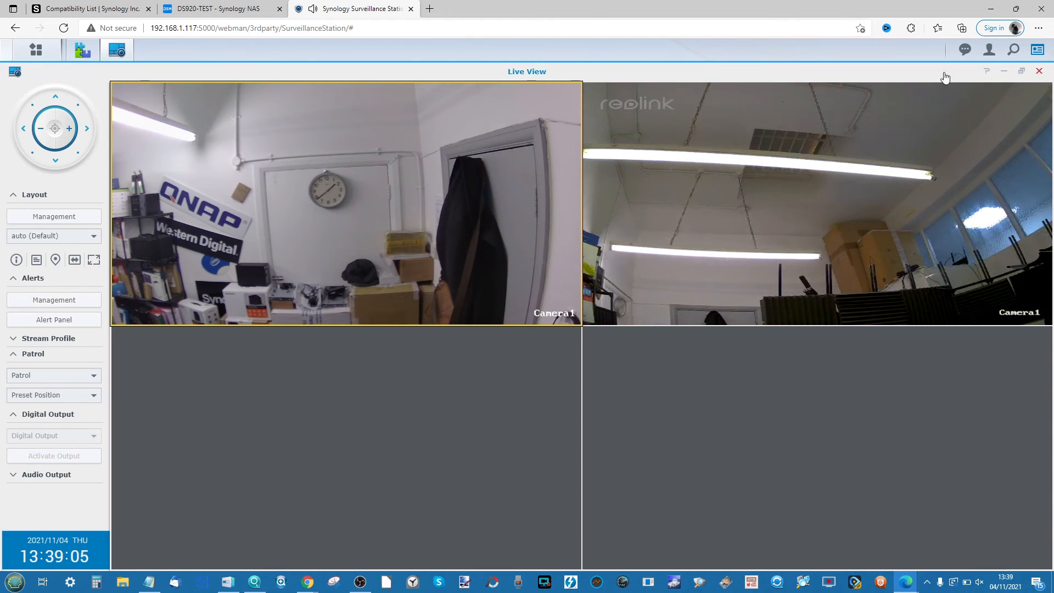
{"action": "left_click", "coordinate": [1039, 71]}
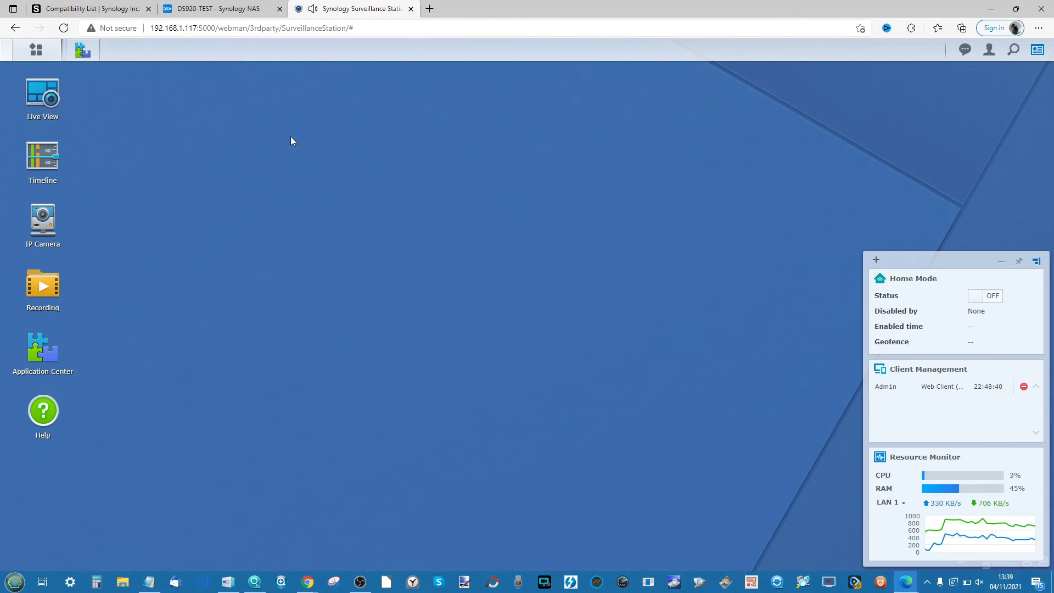
Step: Open the recordings Timeline and narrow its span to the hour between 13 and 14
{"action": "left_click", "coordinate": [48, 164]}
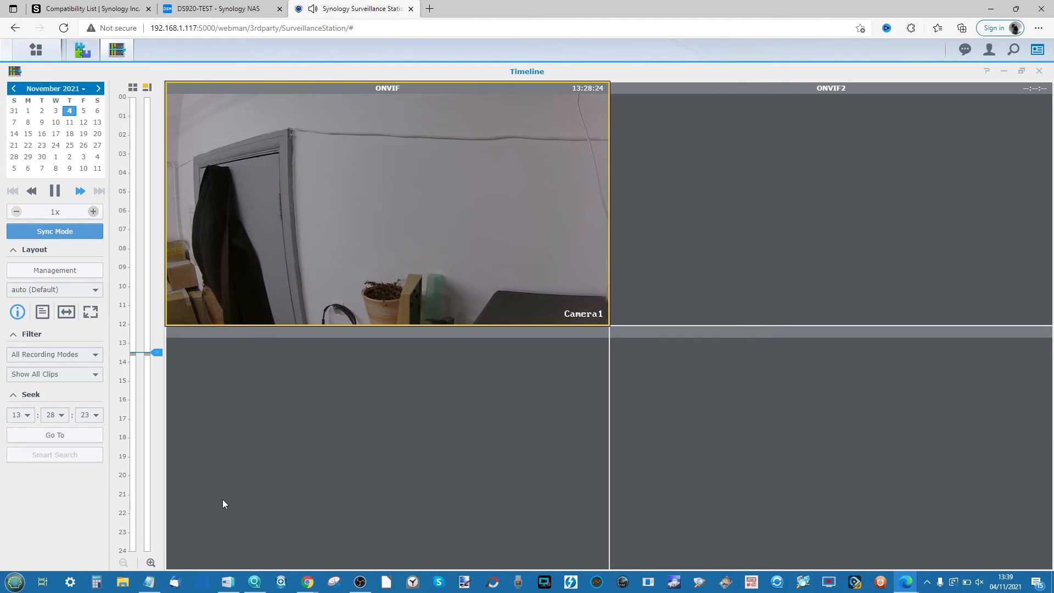
{"action": "left_click", "coordinate": [149, 569]}
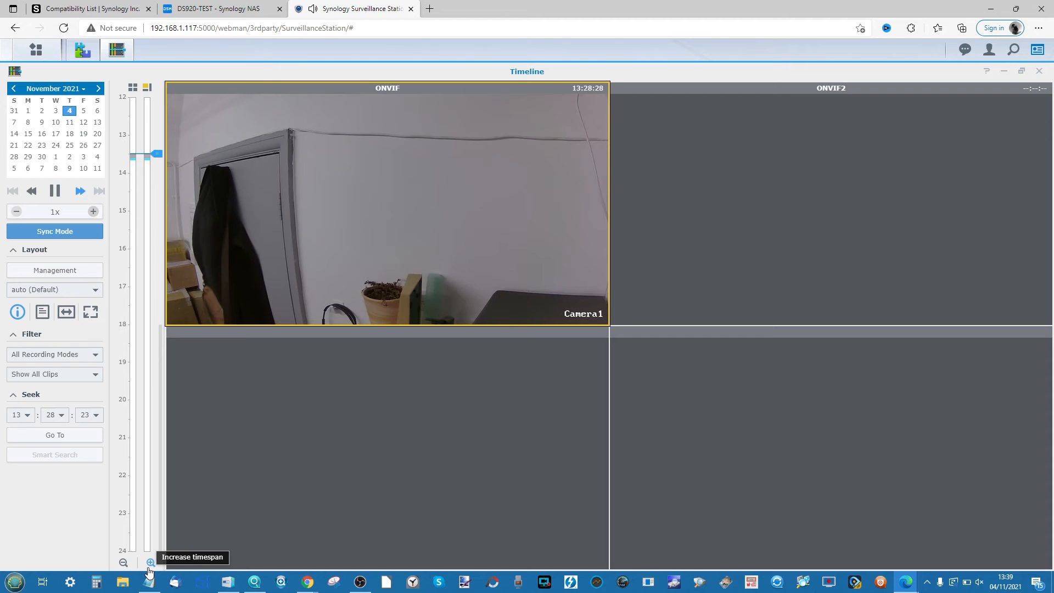
{"action": "left_click", "coordinate": [150, 563]}
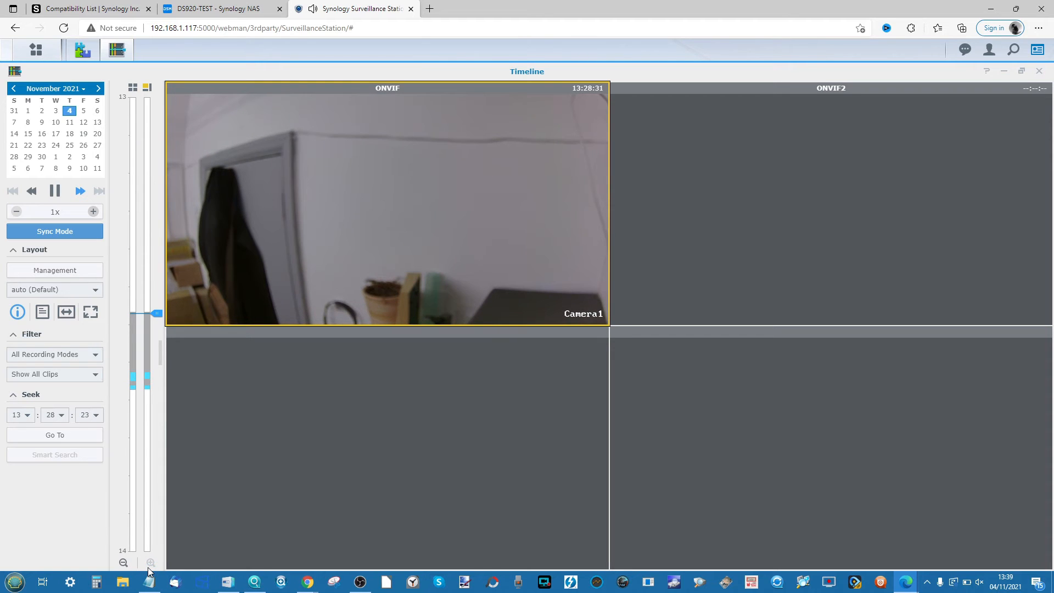
Step: Play the motion-marked sections of the recordings from 13:37:08 and from 13:38:18
{"action": "left_click", "coordinate": [133, 378]}
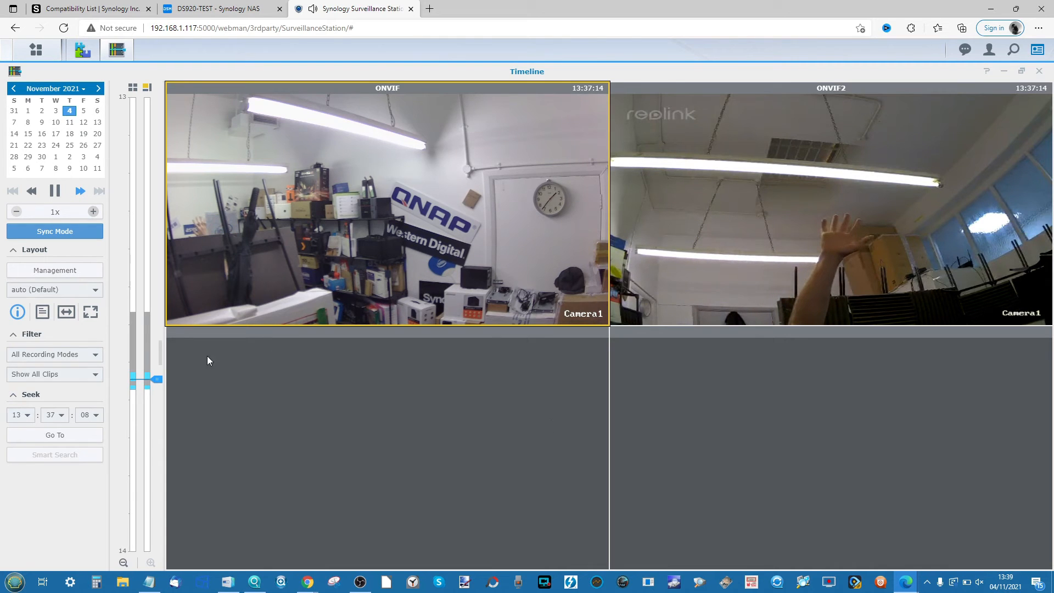
{"action": "mouse_move", "coordinate": [147, 381]}
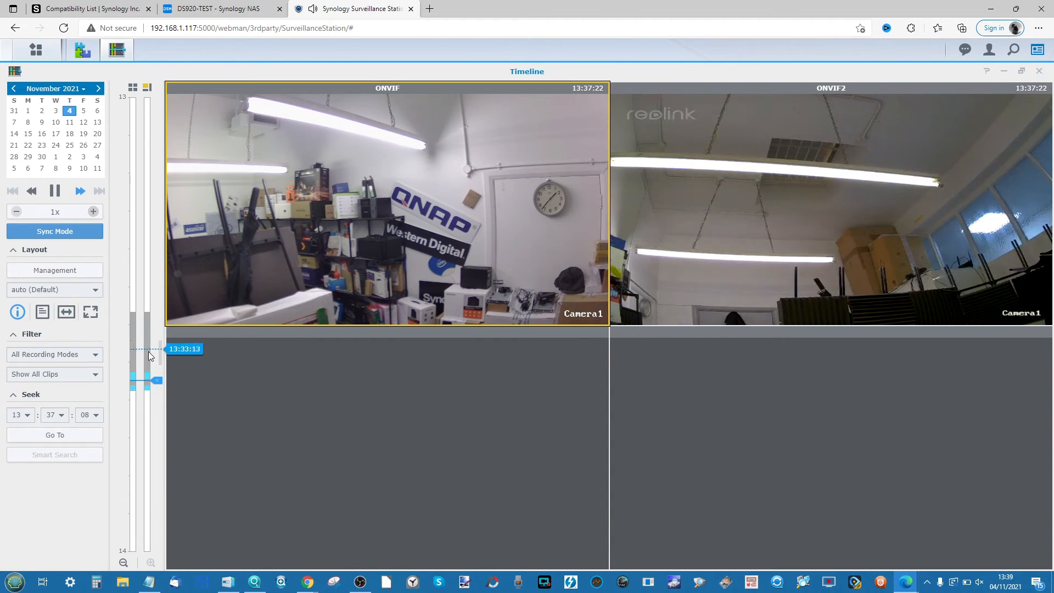
{"action": "left_click", "coordinate": [150, 378]}
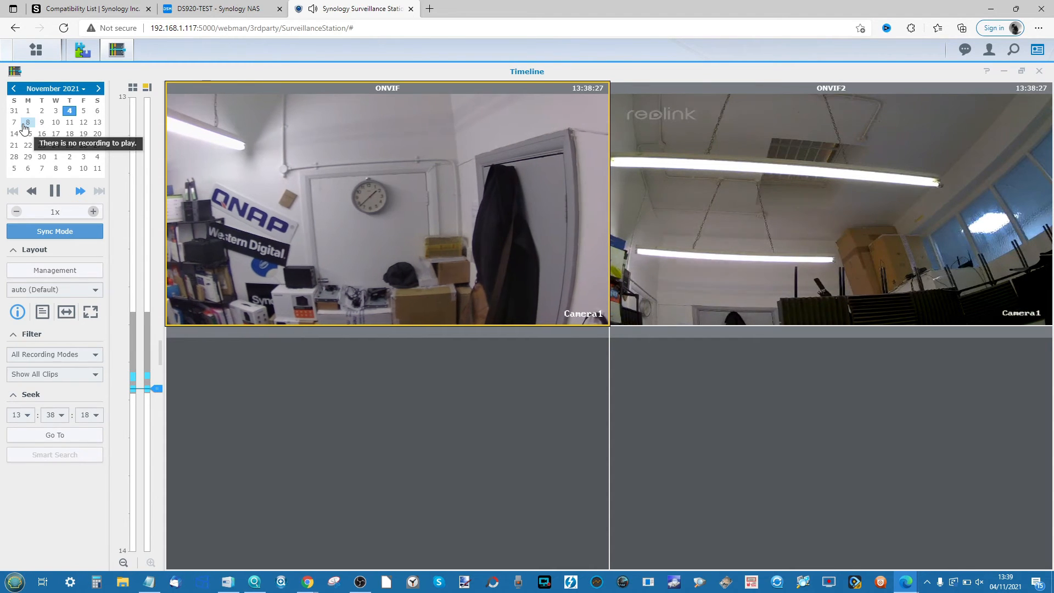
Step: Speed the recording playback up to 100x and decline replaying the day's events from the beginning
{"action": "left_click", "coordinate": [92, 213]}
{"action": "left_click", "coordinate": [93, 212]}
{"action": "left_click", "coordinate": [93, 213]}
{"action": "left_click", "coordinate": [93, 213]}
{"action": "left_click", "coordinate": [93, 213]}
{"action": "left_click", "coordinate": [93, 213]}
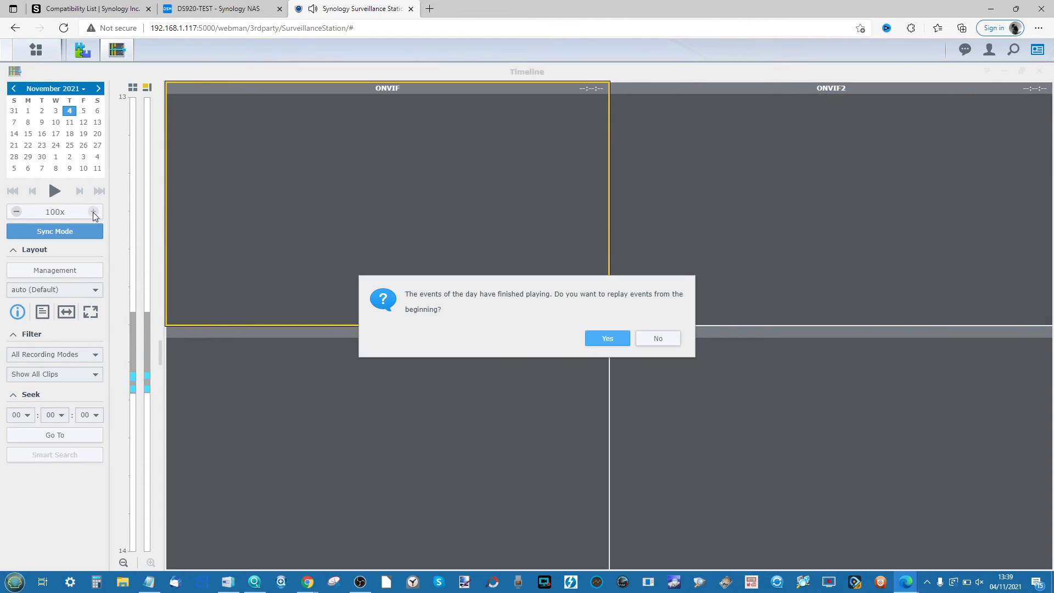
{"action": "left_click", "coordinate": [673, 341]}
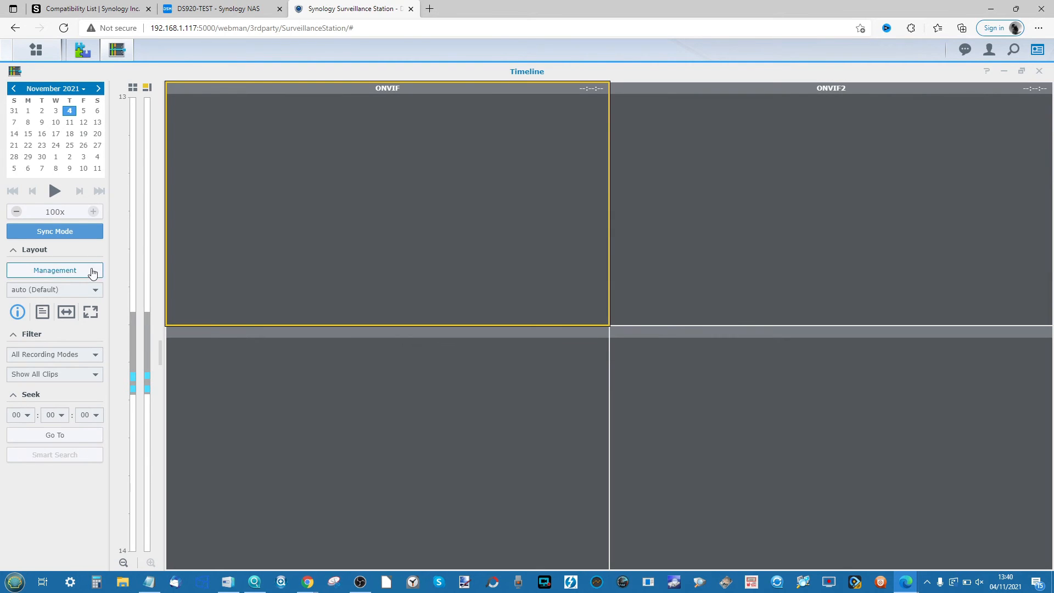
Step: Lower the playback speed to 2x and play both cameras' recordings from 13:38:27
{"action": "left_click", "coordinate": [16, 212]}
{"action": "left_click", "coordinate": [17, 212]}
{"action": "left_click", "coordinate": [16, 212]}
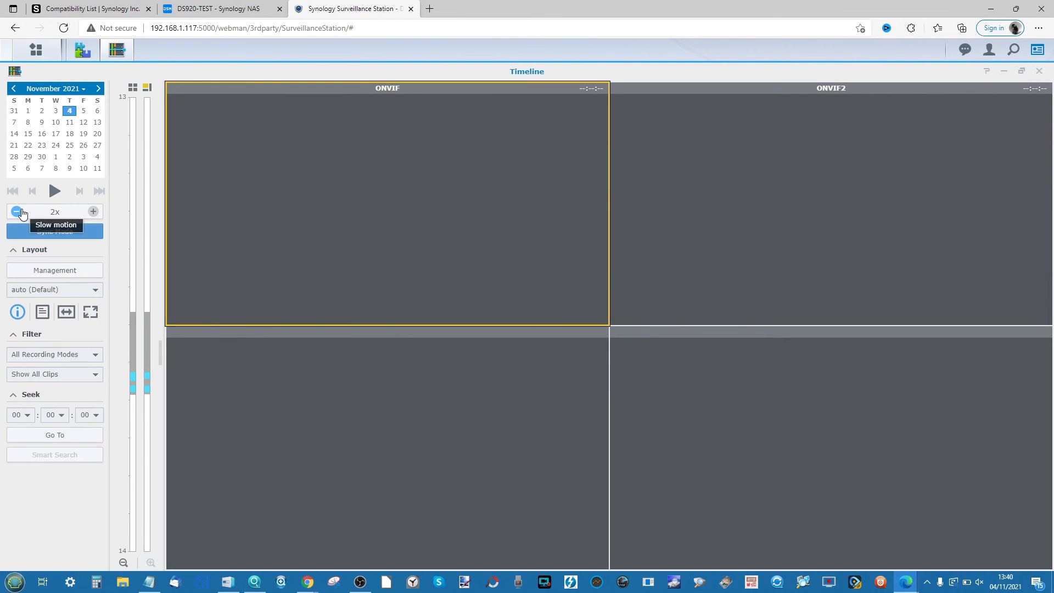
{"action": "left_click", "coordinate": [150, 388]}
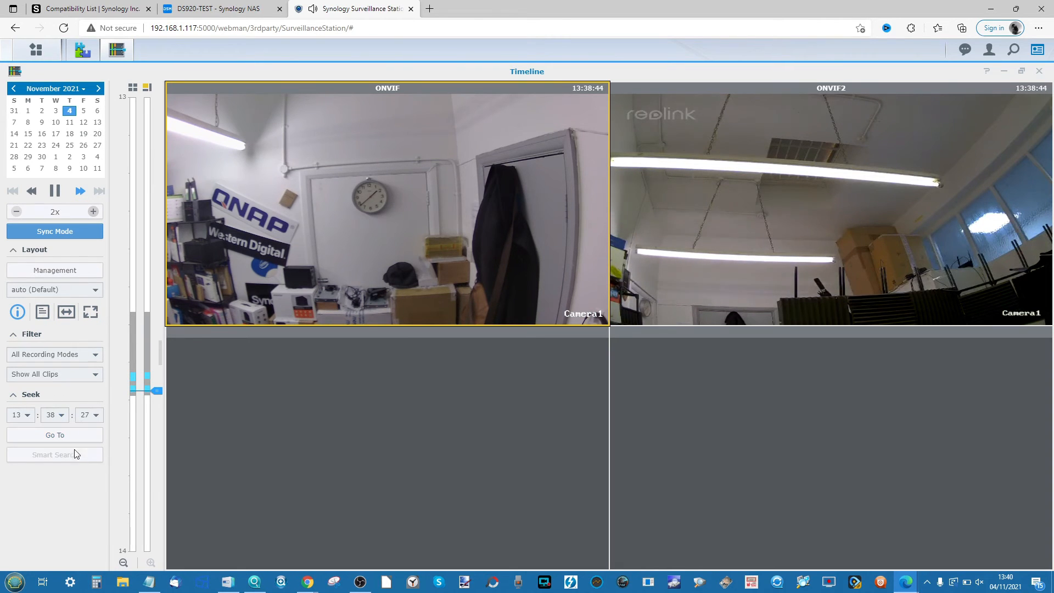
Step: Select the ONVIF2 recording to inspect its playback controls, and close the Timeline
{"action": "mouse_move", "coordinate": [366, 319]}
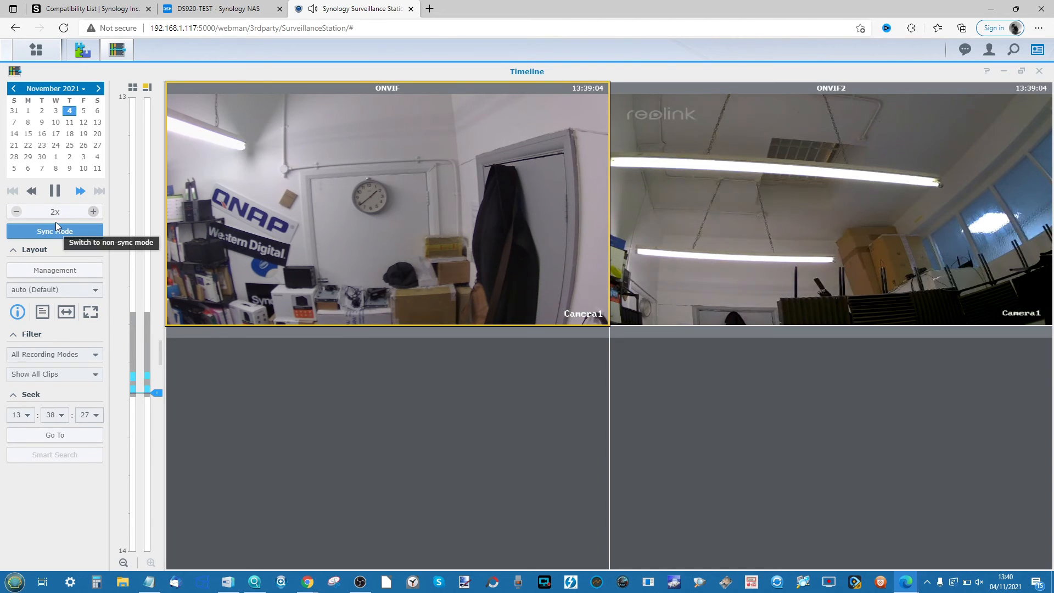
{"action": "left_click", "coordinate": [1000, 130]}
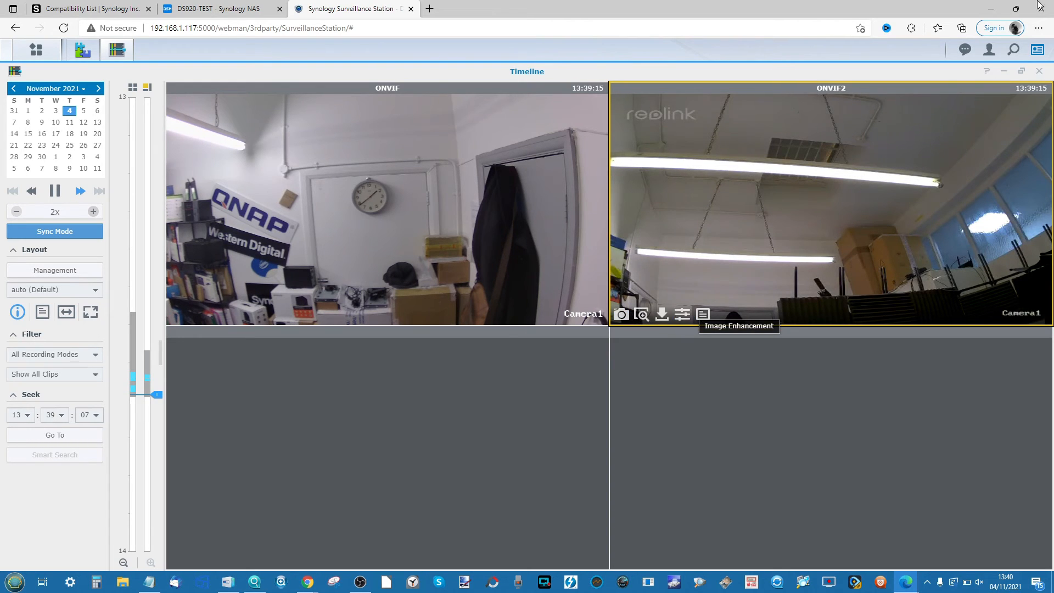
{"action": "left_click", "coordinate": [1038, 71]}
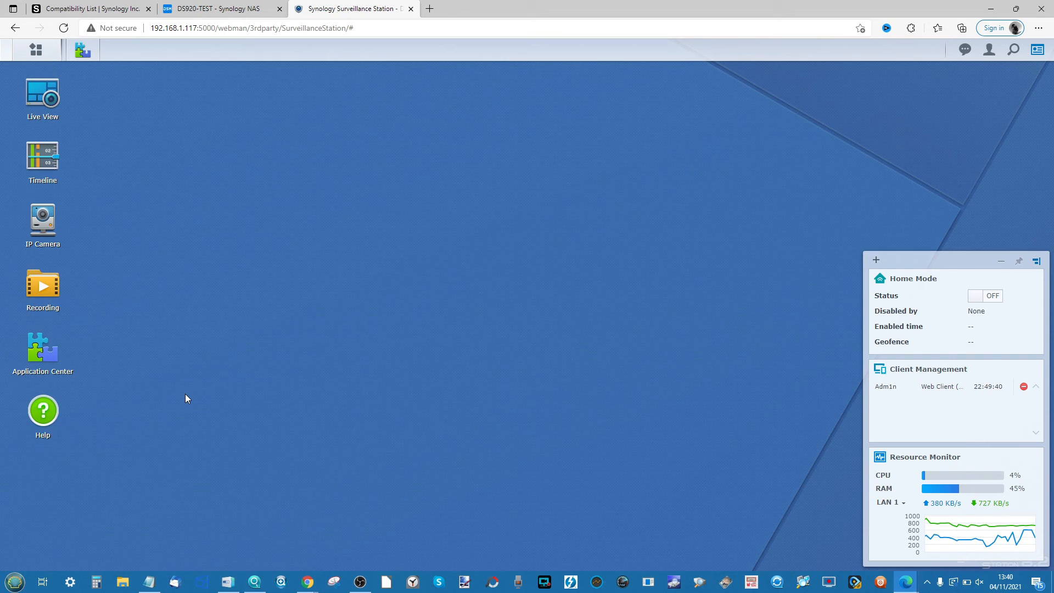
Step: Open Recording and review its advanced settings, the storage list with its options for adding storage, and the mount tasks
{"action": "left_click", "coordinate": [46, 286]}
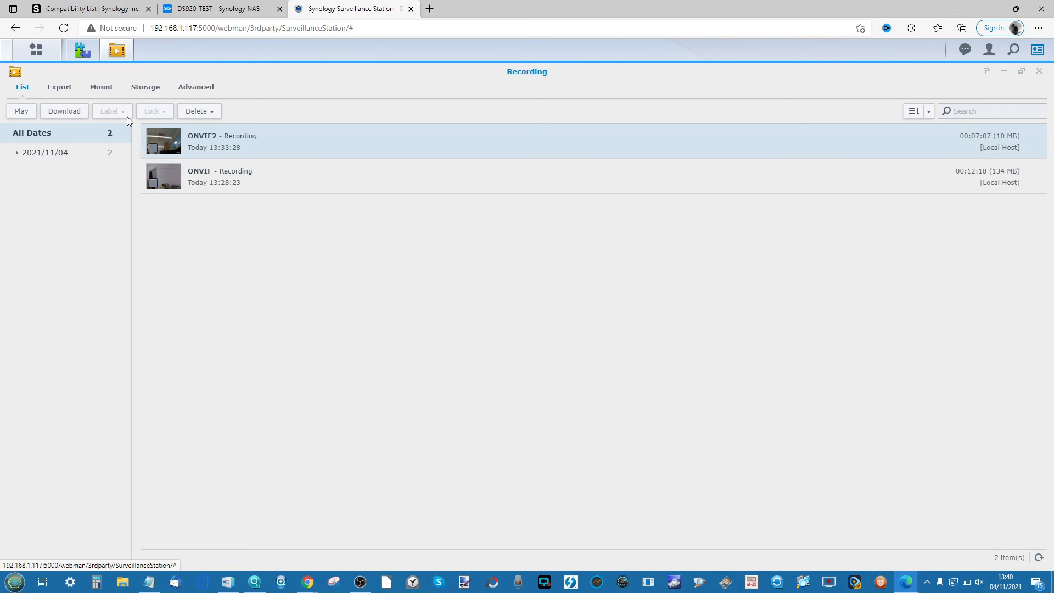
{"action": "left_click", "coordinate": [211, 89]}
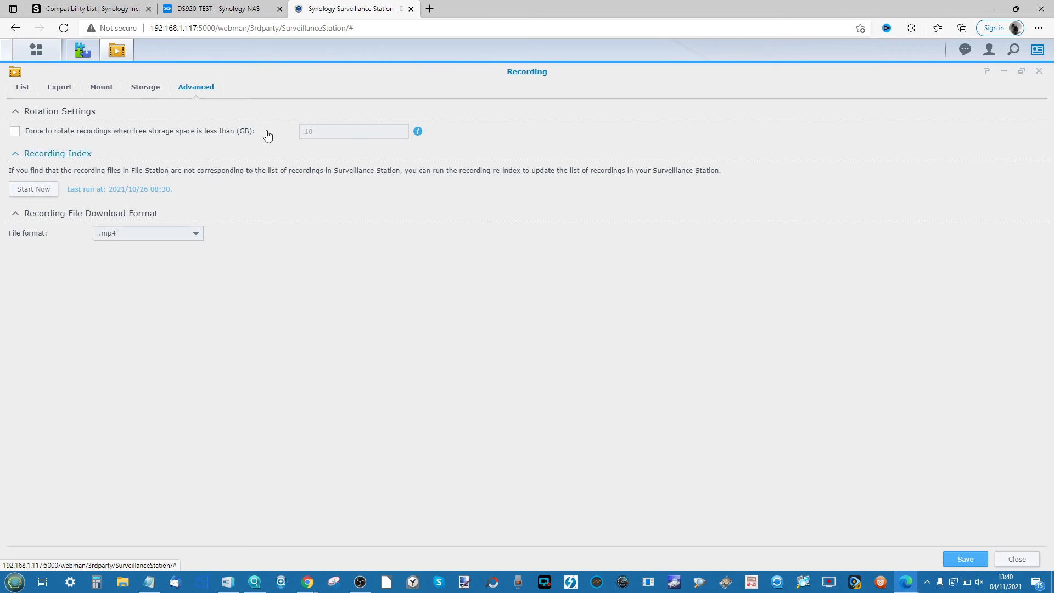
{"action": "left_click", "coordinate": [120, 89]}
{"action": "left_click", "coordinate": [140, 93]}
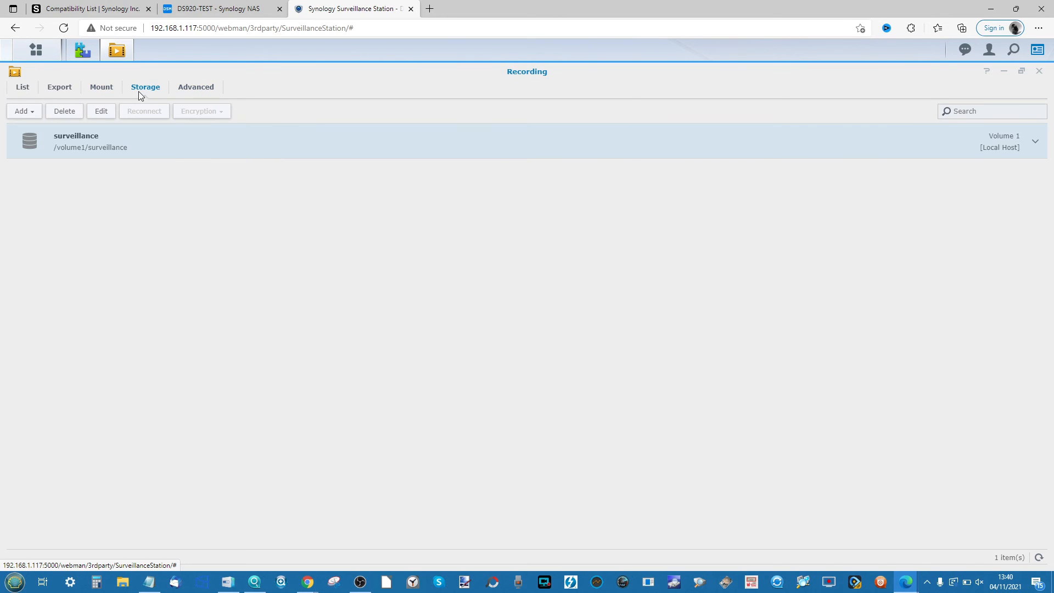
{"action": "left_click", "coordinate": [28, 110]}
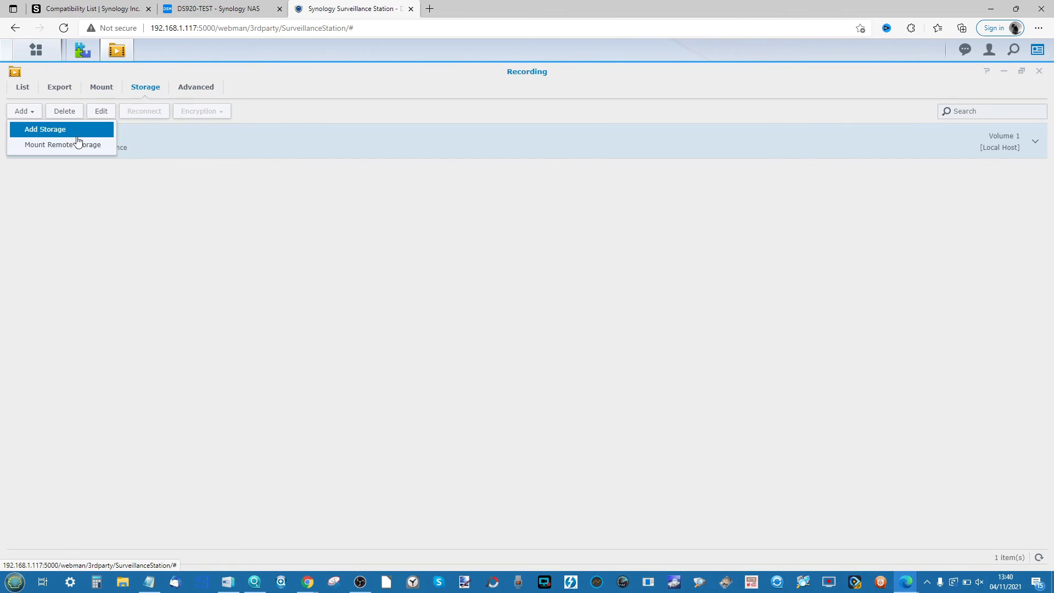
{"action": "left_click", "coordinate": [88, 86]}
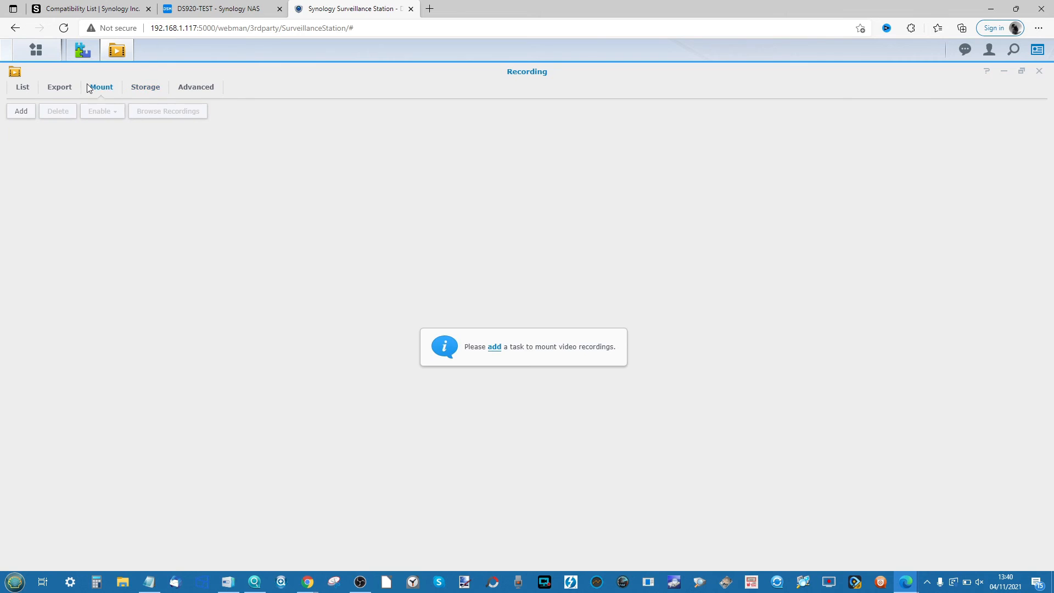
Step: Review the export section and the list of recordings for both cameras, and close Recording
{"action": "left_click", "coordinate": [67, 88]}
{"action": "left_click", "coordinate": [21, 87]}
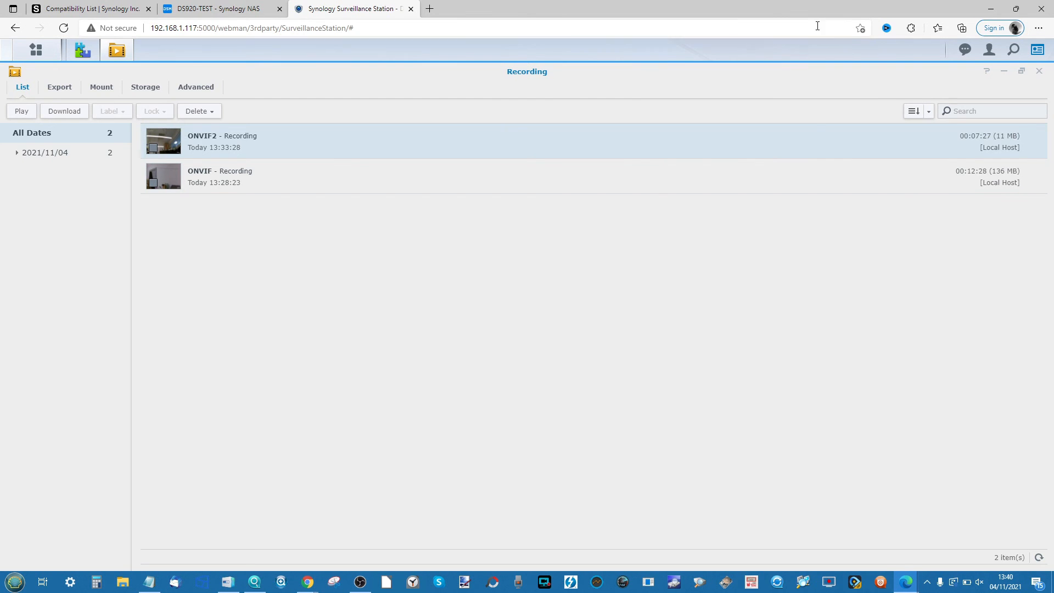
{"action": "left_click", "coordinate": [1038, 71]}
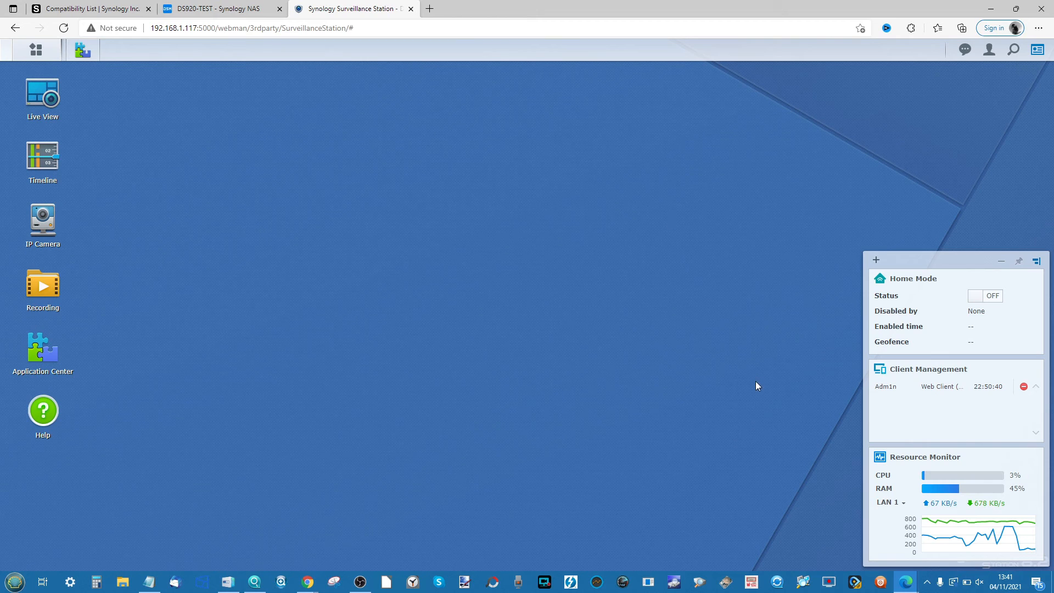
Step: Check the account menu and the desktop notifications, and close the notifications pane
{"action": "left_click", "coordinate": [987, 54]}
{"action": "left_click", "coordinate": [961, 55]}
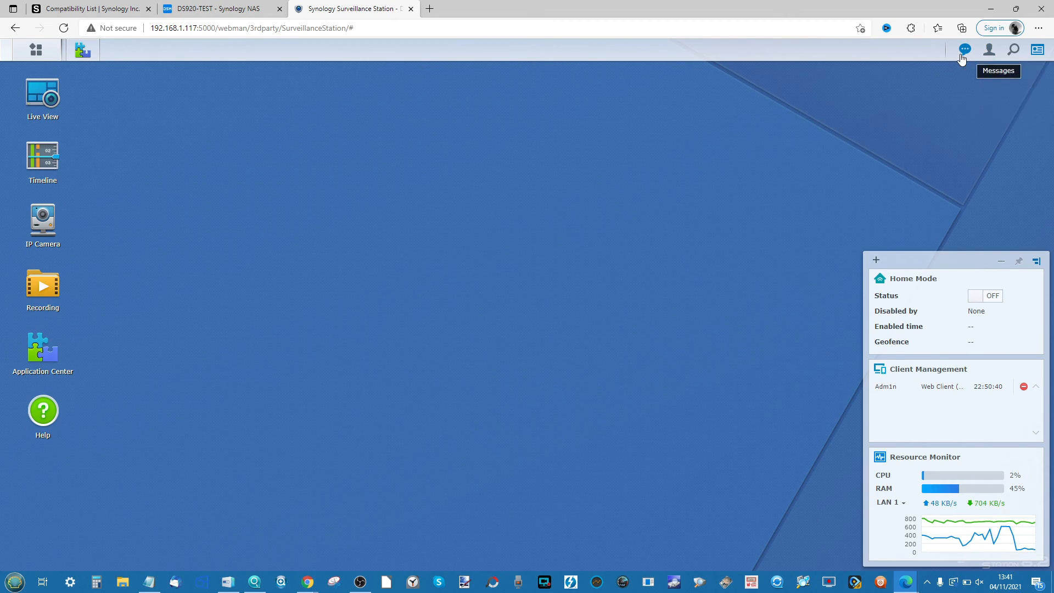
{"action": "left_click", "coordinate": [962, 52]}
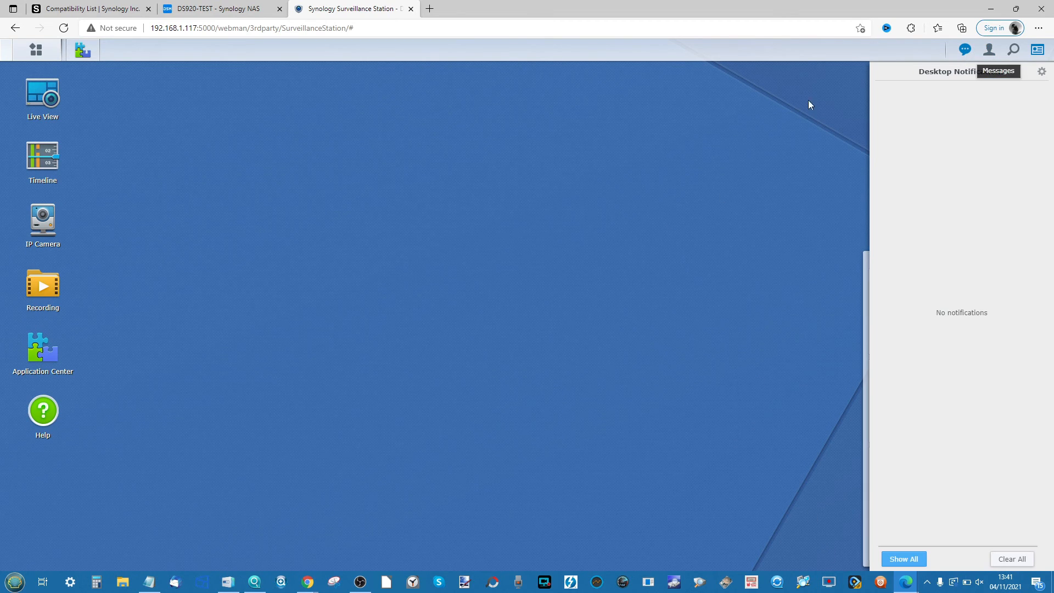
{"action": "left_click", "coordinate": [810, 228]}
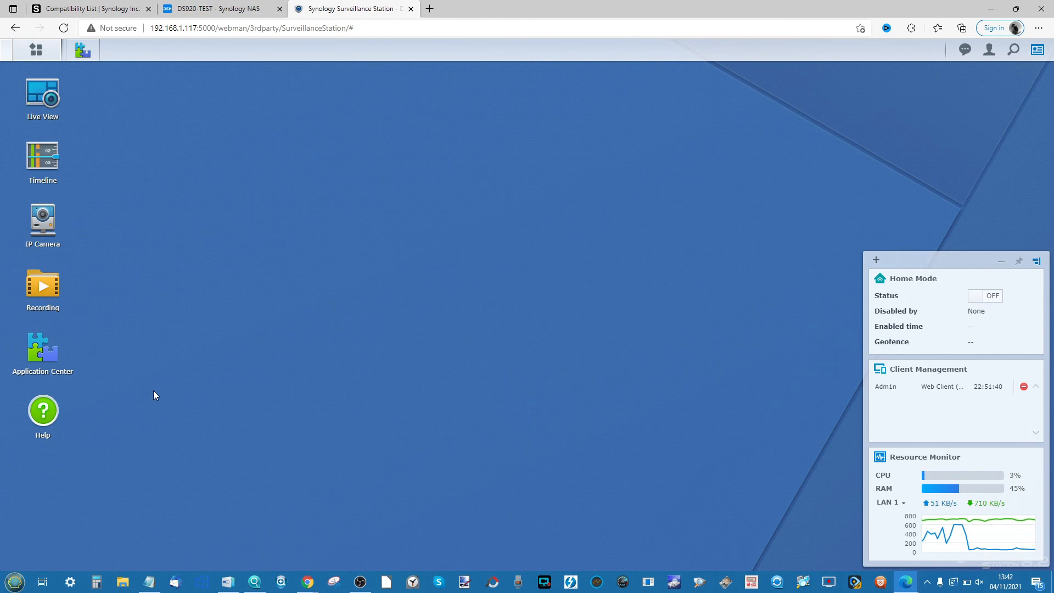
Step: Review Application Center's Surveillance Station add-ons, PC utilities, mobile apps and camera add-ons, close it, and switch to the DS920-TEST DSM desktop
{"action": "left_click", "coordinate": [50, 355]}
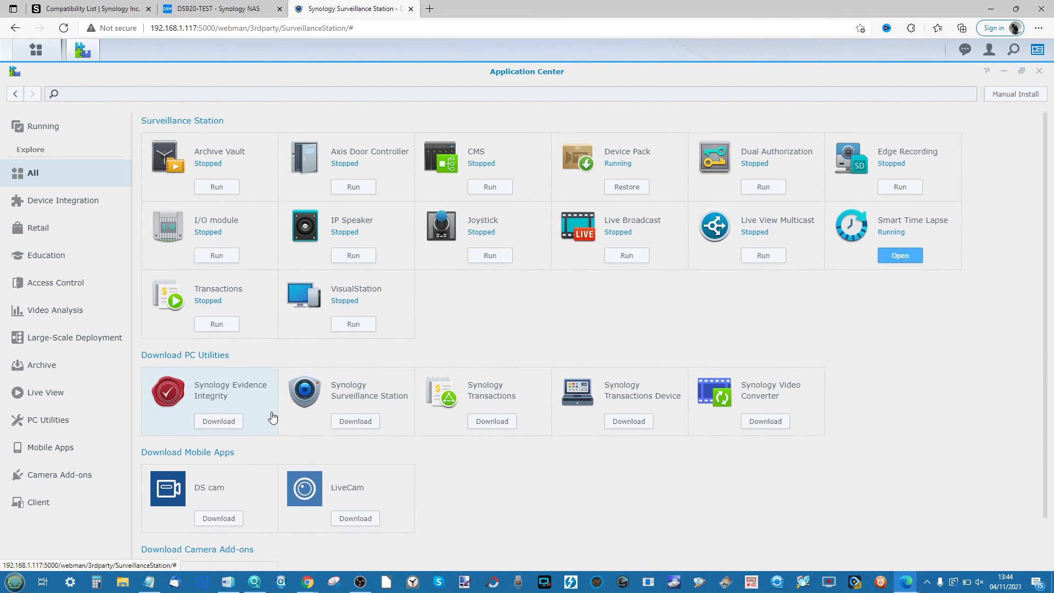
{"action": "scroll", "coordinate": [273, 418], "scroll_direction": "down", "scroll_amount": 1}
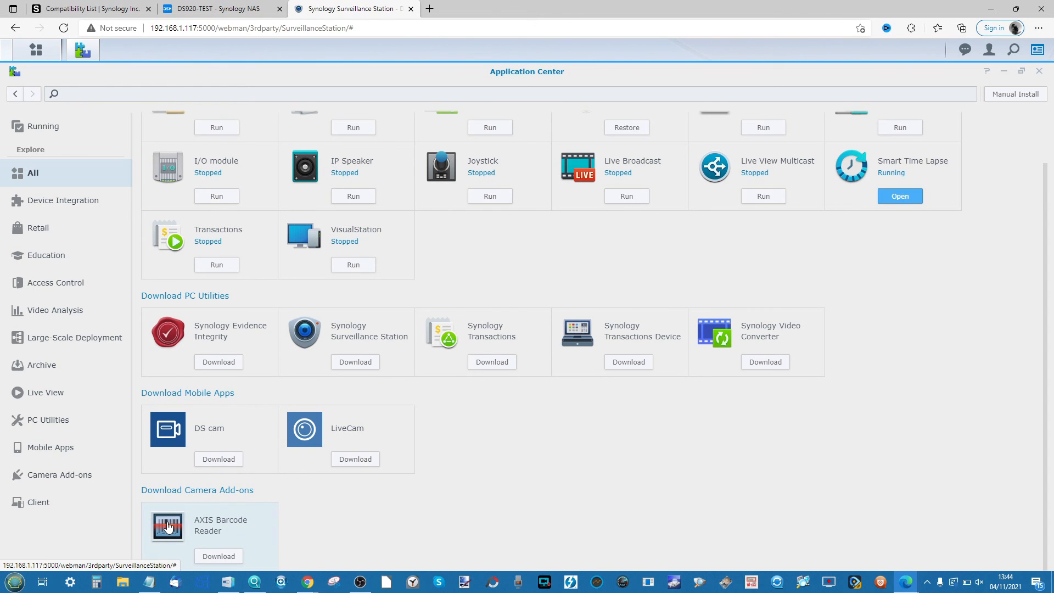
{"action": "scroll", "coordinate": [167, 528], "scroll_direction": "up", "scroll_amount": 1}
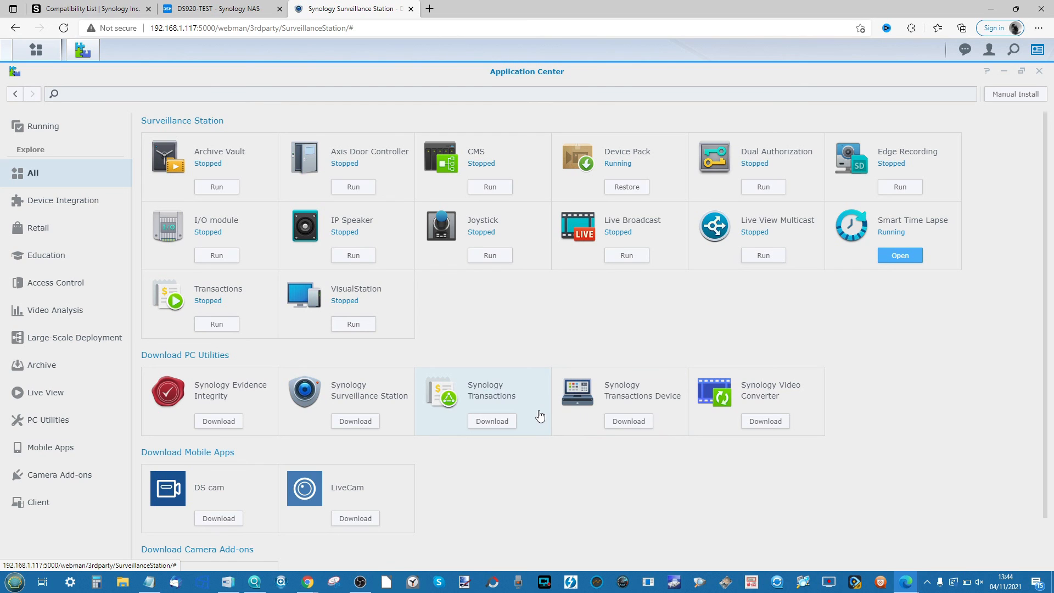
{"action": "scroll", "coordinate": [356, 230], "scroll_direction": "down", "scroll_amount": 1}
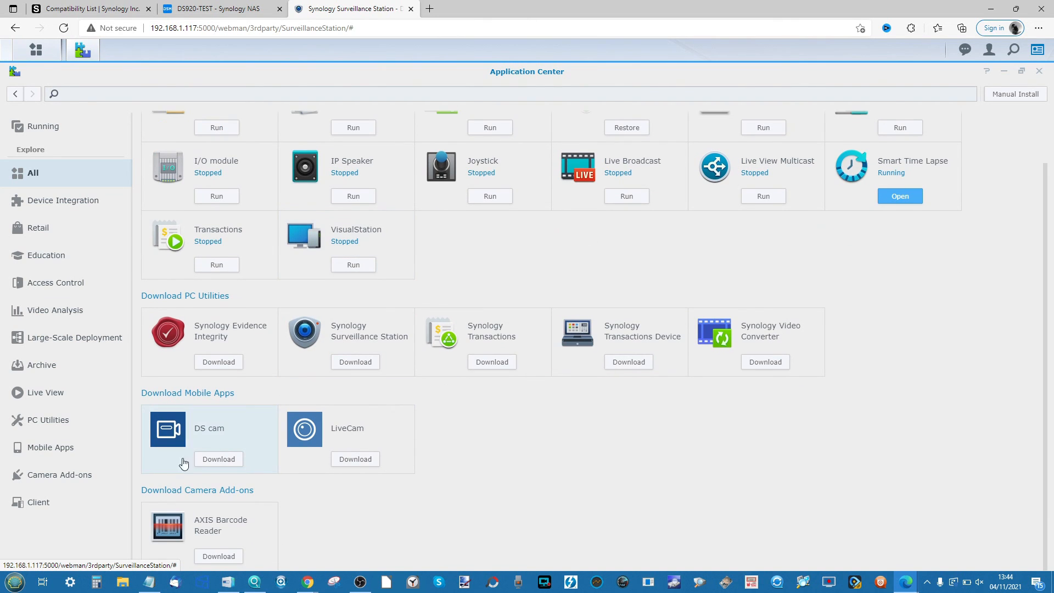
{"action": "scroll", "coordinate": [172, 528], "scroll_direction": "up", "scroll_amount": 1}
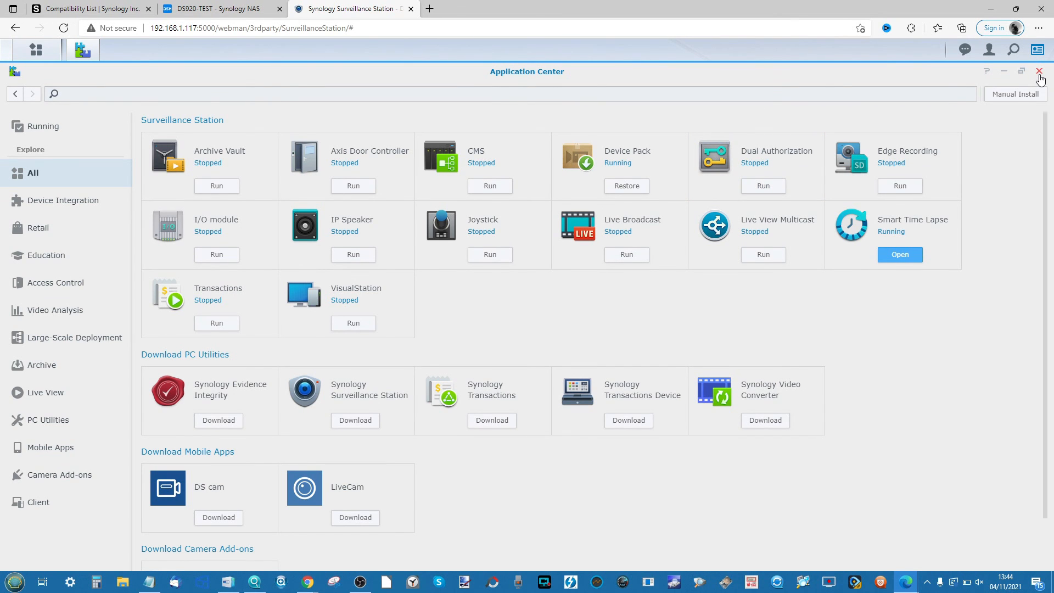
{"action": "left_click", "coordinate": [1039, 71]}
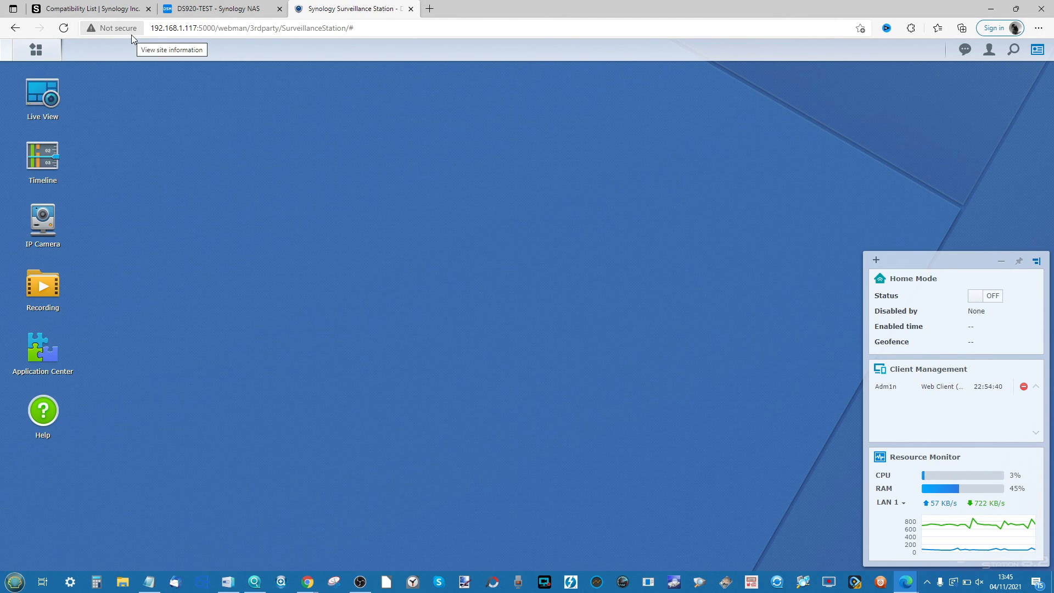
{"action": "left_click", "coordinate": [213, 10]}
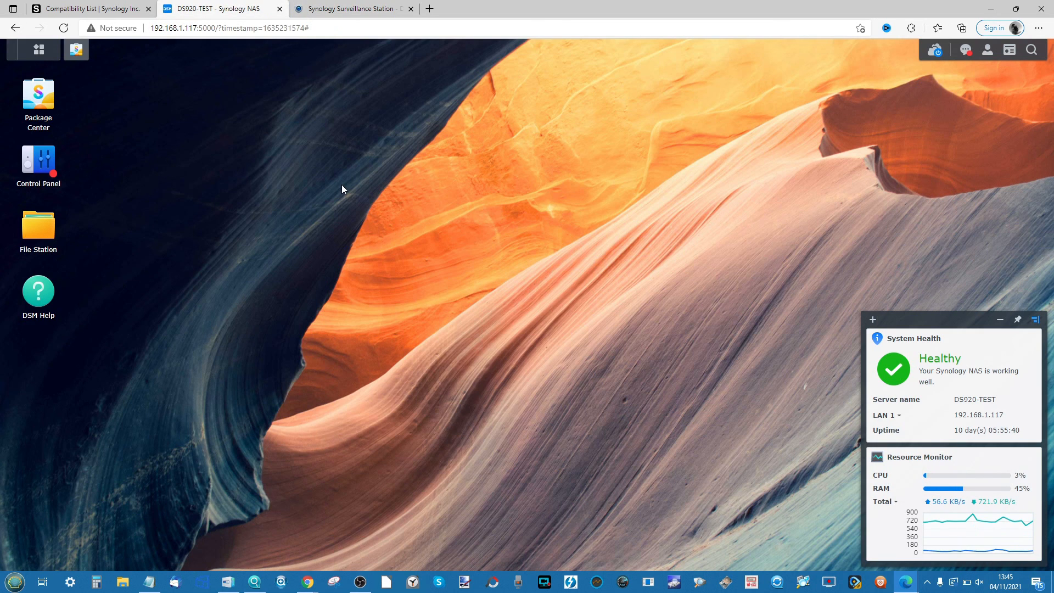